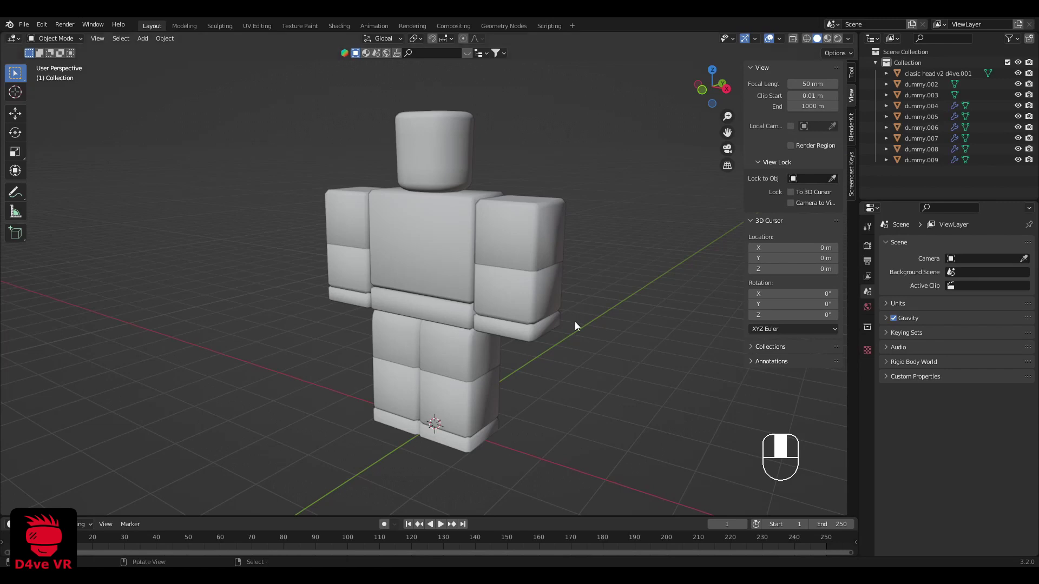
# Step: Select the ring of side faces around the lower arm segment (dummy.006) in Edit Mode, viewed from the front
pyautogui.scroll(2, 578, 311)
pyautogui.keyDown('shift'); pyautogui.moveTo(576, 307); pyautogui.dragTo(459, 332, button='middle'); pyautogui.keyUp('shift')
pyautogui.moveTo(459, 330); pyautogui.dragTo(481, 329, button='middle')
pyautogui.click(509, 315)
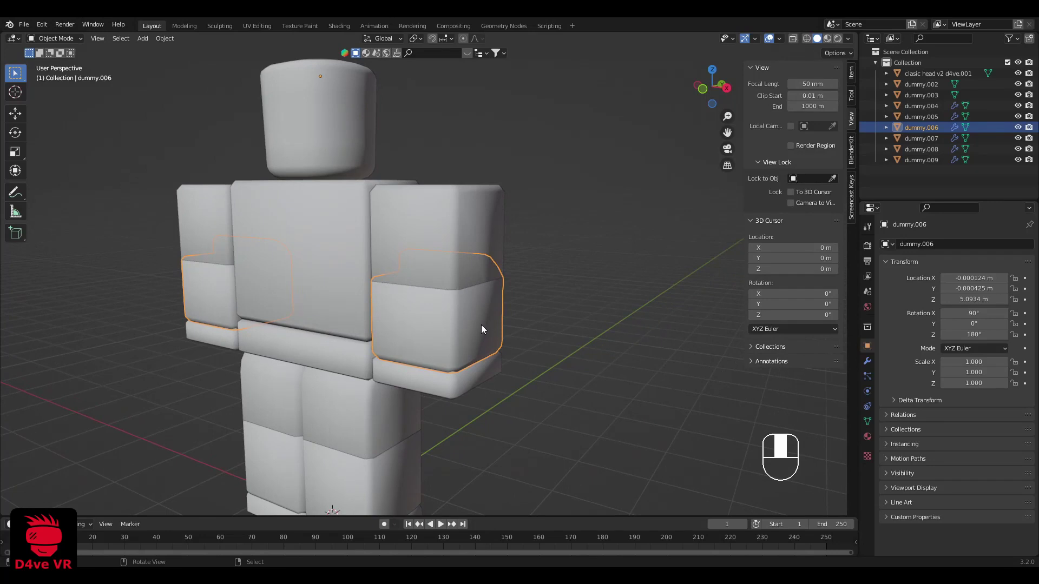
pyautogui.press('Tab')
pyautogui.press('3')
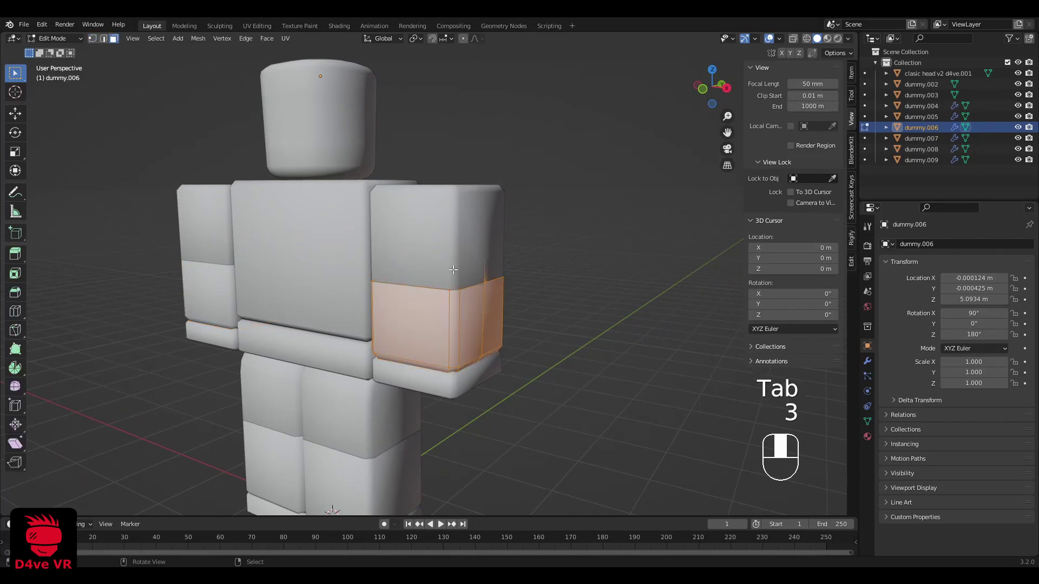
pyautogui.scroll(2, 473, 303)
pyautogui.press('a')
pyautogui.press('a')
pyautogui.moveTo(473, 304); pyautogui.dragTo(528, 316, button='middle')
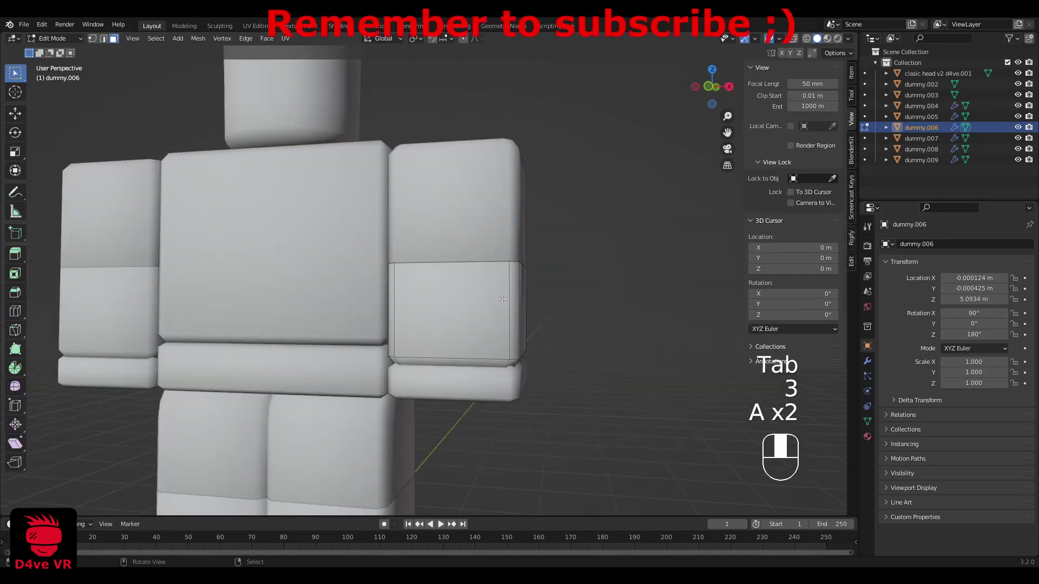
pyautogui.press('`')
pyautogui.click(397, 219)
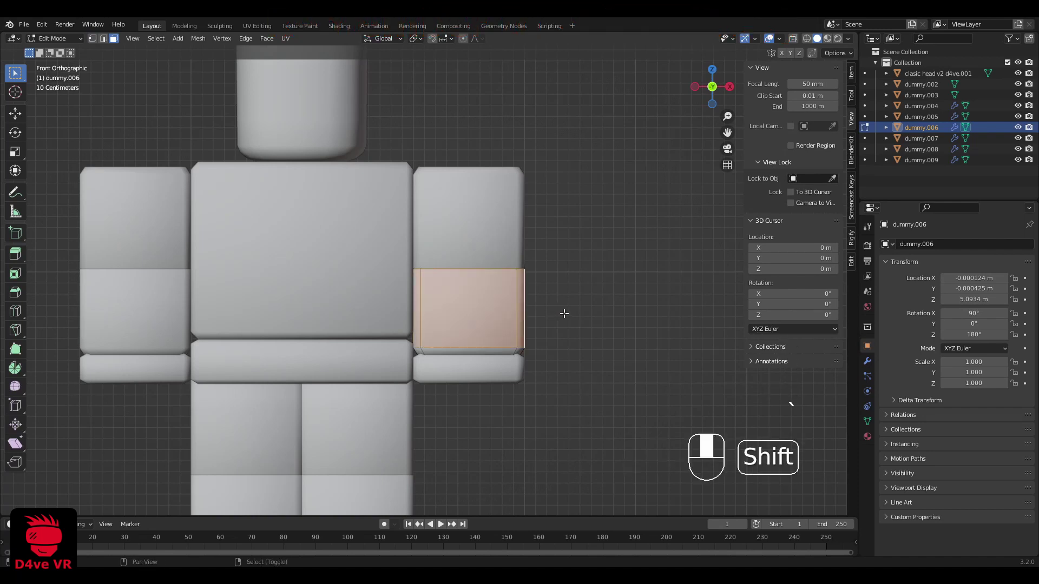
# Step: Duplicate the selected lower arm faces in place and separate the copy into its own object
pyautogui.hotkey('shift', 'd')
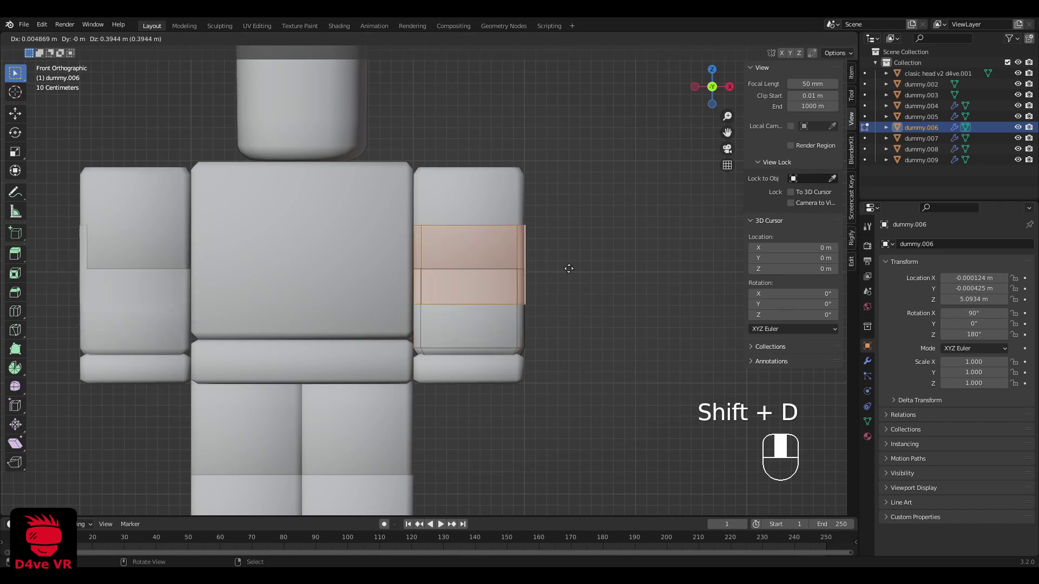
pyautogui.rightClick(574, 301)
pyautogui.press('p')
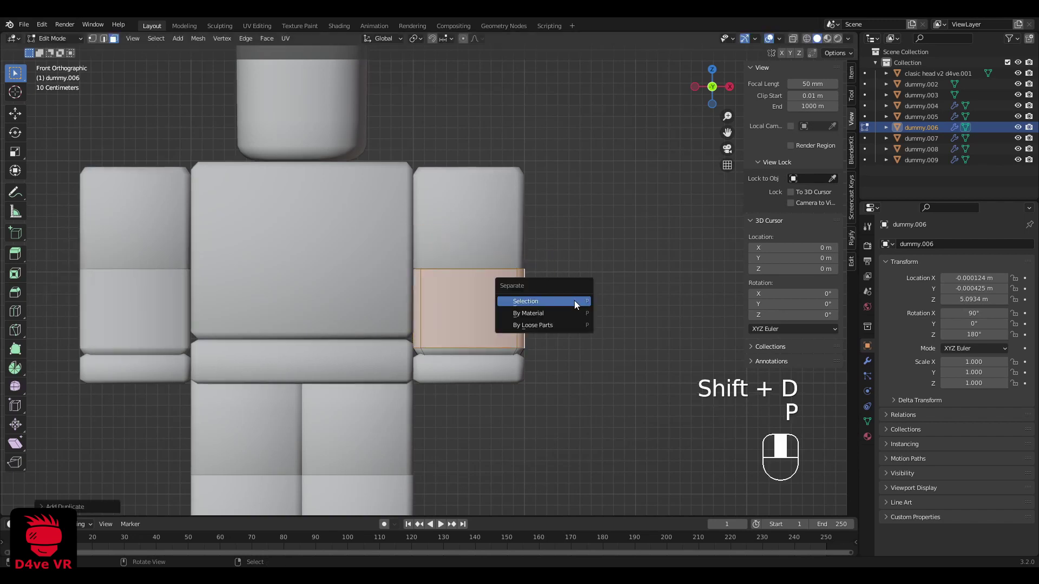
pyautogui.click(573, 300)
pyautogui.scroll(1, 538, 303)
pyautogui.press('Tab')
pyautogui.press('a')
pyautogui.press('a')
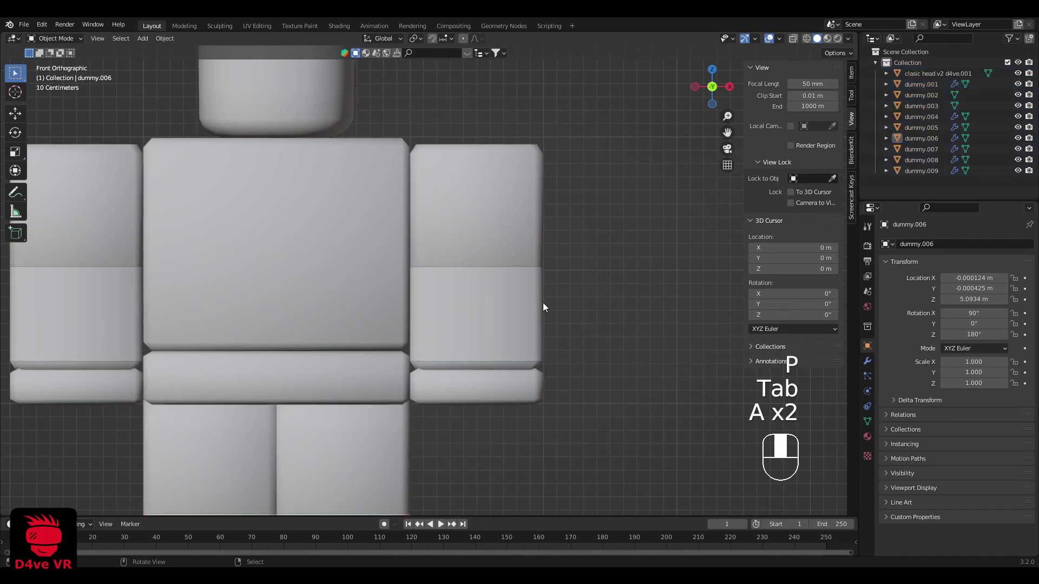
# Step: Move the separated face band (dummy.001) up the arm by about 0.33 m along global Z
pyautogui.click(543, 303)
pyautogui.moveTo(567, 311); pyautogui.dragTo(519, 334, button='middle')
pyautogui.press('`')
pyautogui.press('z')
pyautogui.click(503, 288)
pyautogui.scroll(1, 458, 312)
pyautogui.press('Tab')
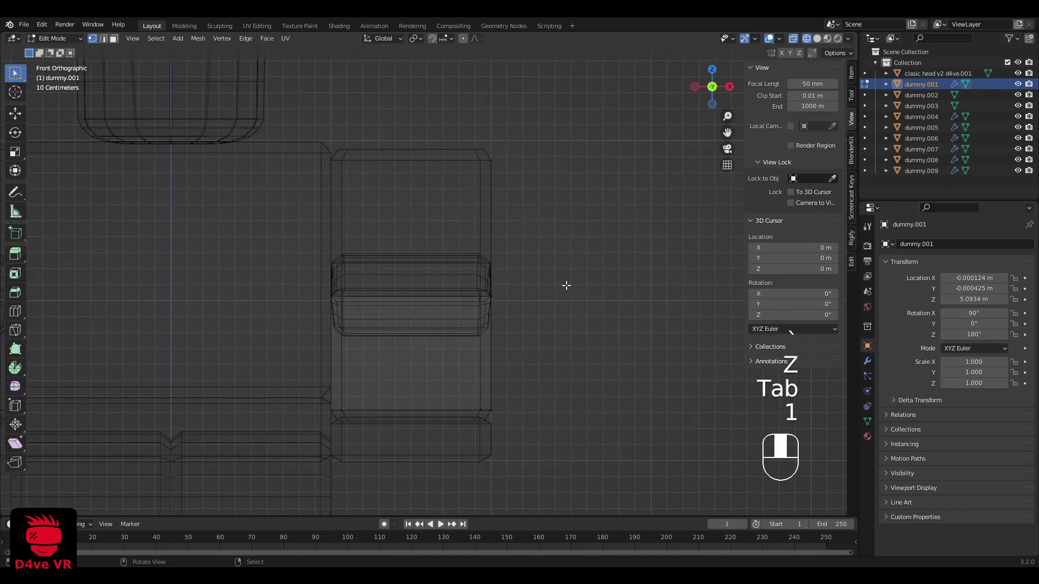
pyautogui.press('a')
pyautogui.press('g')
pyautogui.middleClick(564, 287)
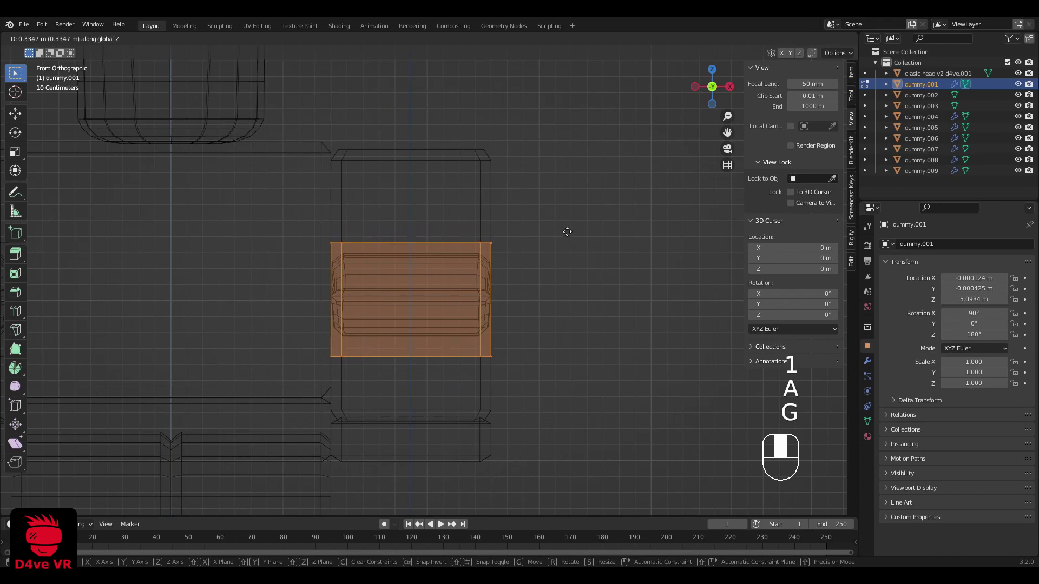
pyautogui.click(568, 231)
pyautogui.scroll(-3, 403, 287)
# Step: Return to solid shading in Object Mode and isolate the arm pieces by hiding all other body parts
pyautogui.press('Tab')
pyautogui.press('z')
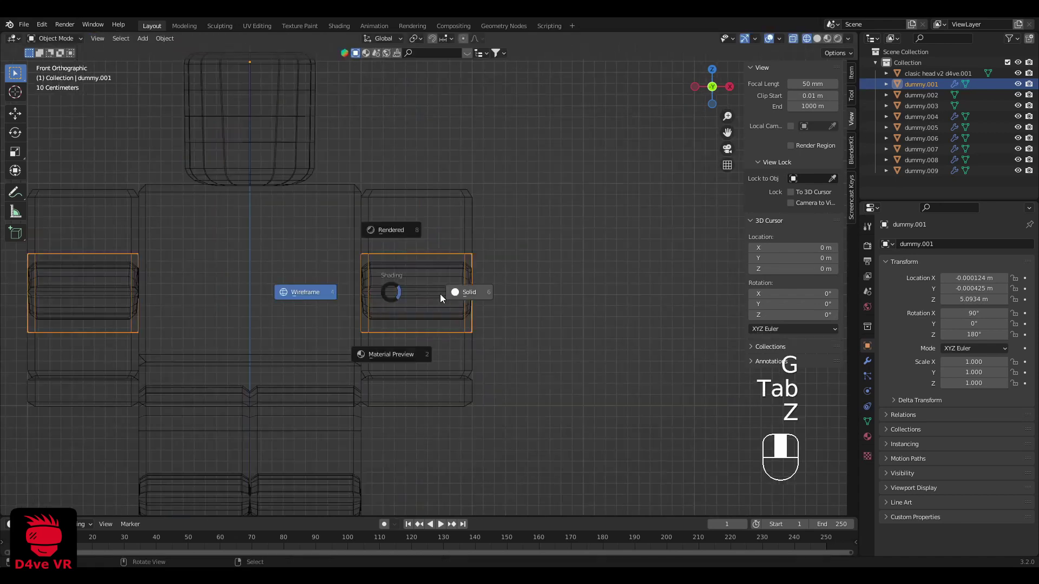
pyautogui.click(460, 295)
pyautogui.moveTo(495, 411); pyautogui.dragTo(447, 176)
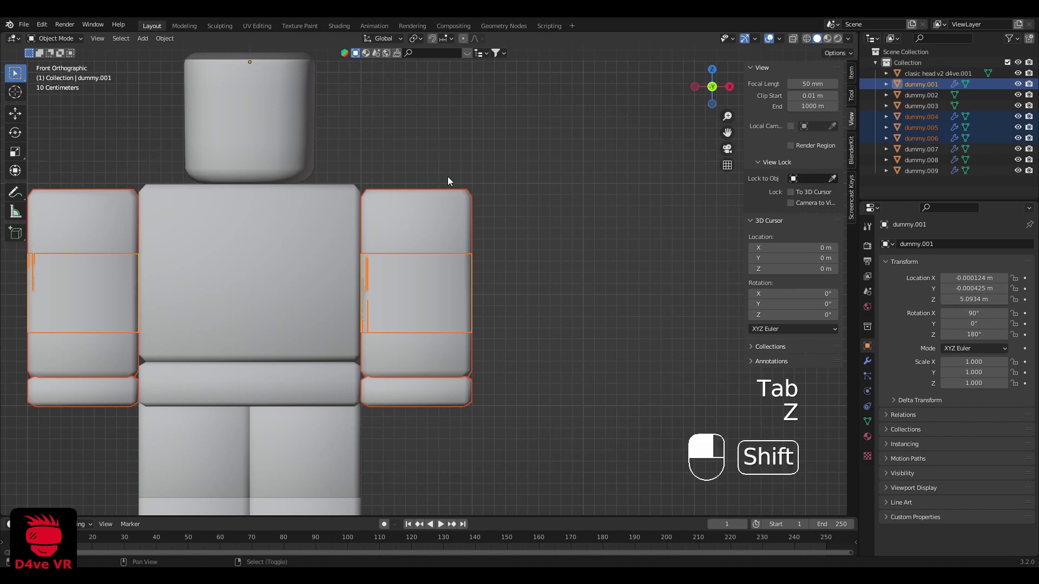
pyautogui.hotkey('shift', 'h')
pyautogui.moveTo(420, 266); pyautogui.dragTo(444, 285, button='middle')
pyautogui.press('a')
pyautogui.press('a')
# Step: Delete the vertices on the inner side of the arm band (dummy.001), leaving its front, outer and rear faces
pyautogui.click(445, 286)
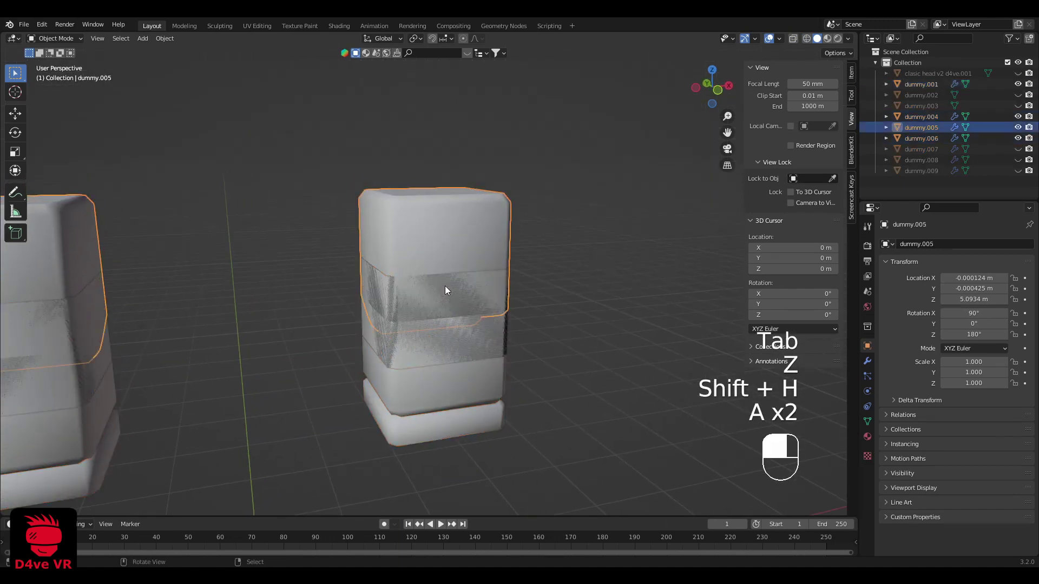
pyautogui.scroll(2, 444, 286)
pyautogui.click(562, 396)
pyautogui.click(538, 372)
pyautogui.moveTo(534, 373); pyautogui.dragTo(540, 376, button='middle')
pyautogui.press('Tab')
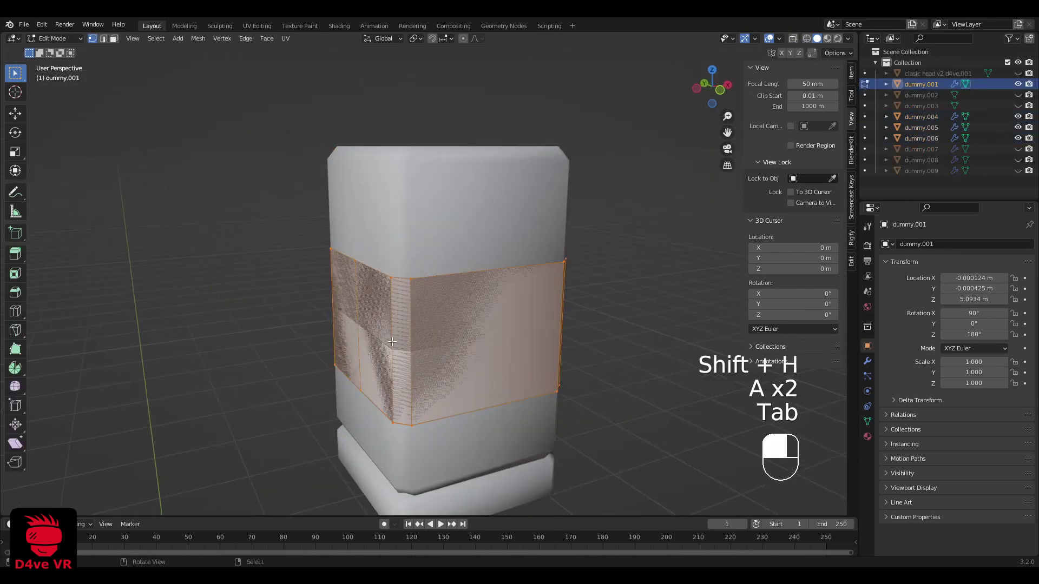
pyautogui.moveTo(397, 337); pyautogui.dragTo(408, 347, button='middle')
pyautogui.press('1')
pyautogui.press('`')
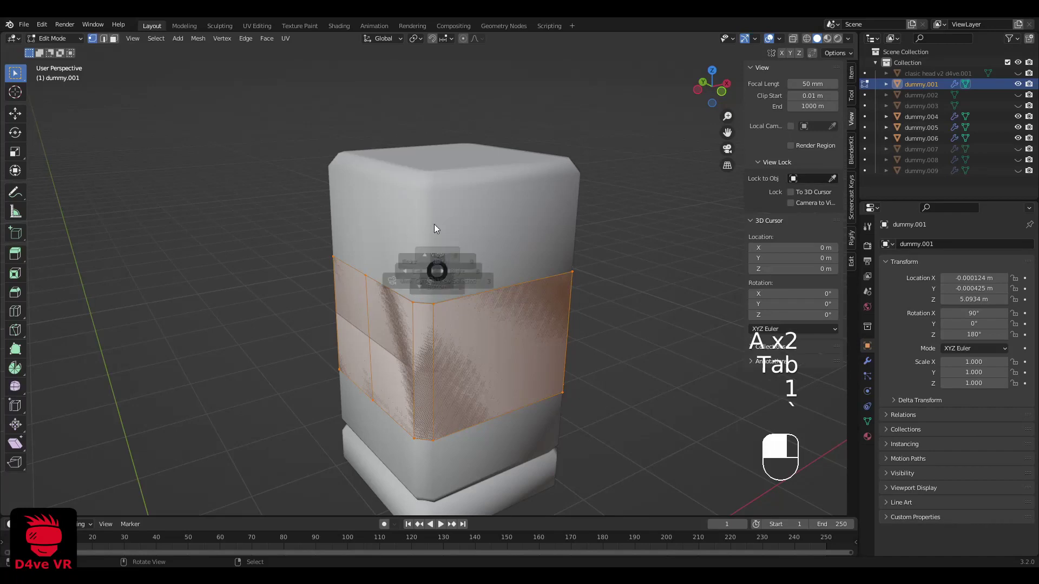
pyautogui.press('z')
pyautogui.moveTo(340, 412); pyautogui.dragTo(311, 269)
pyautogui.press('Delete')
pyautogui.click(311, 269)
pyautogui.press('z')
pyautogui.click(367, 308)
# Step: Move the band's open inner edges outward along X so its front and rear faces become narrower
pyautogui.moveTo(449, 374); pyautogui.dragTo(462, 272, button='middle')
pyautogui.press('3')
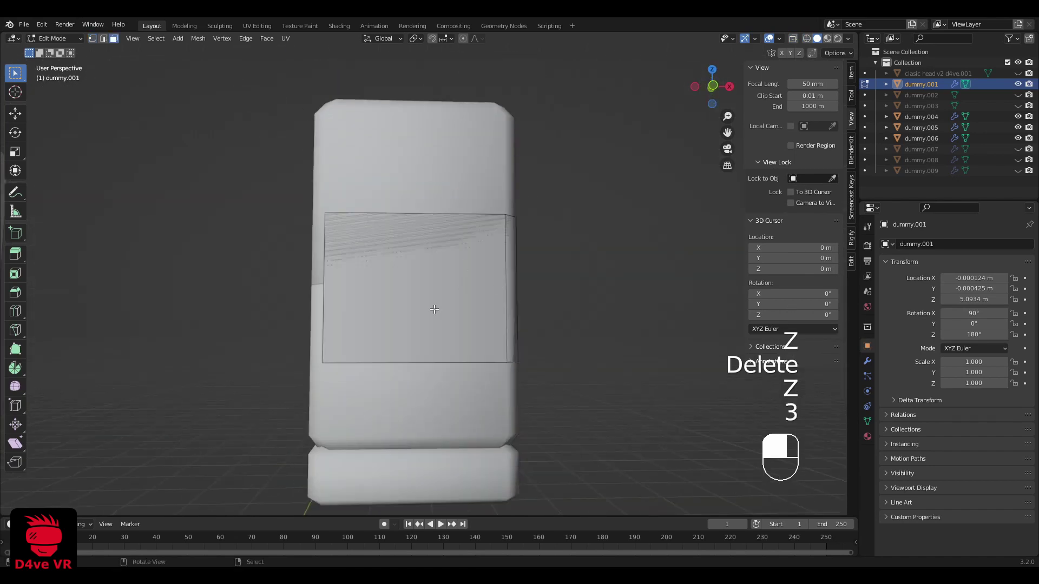
pyautogui.press('1')
pyautogui.press('`')
pyautogui.click(350, 239)
pyautogui.press('z')
pyautogui.click(324, 285)
pyautogui.moveTo(286, 197); pyautogui.dragTo(357, 376)
pyautogui.press('g')
pyautogui.press('x')
pyautogui.click(401, 396)
pyautogui.press('z')
pyautogui.click(460, 396)
pyautogui.moveTo(401, 396)
pyautogui.mouseDown(button='middle')
pyautogui.moveTo(476, 389)
pyautogui.moveTo(543, 349)
pyautogui.moveTo(249, 355)
pyautogui.moveTo(244, 308)
pyautogui.moveTo(346, 336)
pyautogui.moveTo(388, 327)
pyautogui.moveTo(379, 362)
pyautogui.mouseUp(button='middle')
# Step: Straighten the vertical middle edge on the band's outer side by scaling its selected vertices to 0
pyautogui.press('3')
pyautogui.keyDown('alt'); pyautogui.keyDown('shift'); pyautogui.click(347, 351); pyautogui.keyUp('shift'); pyautogui.keyUp('alt')
pyautogui.scroll(-3, 358, 361)
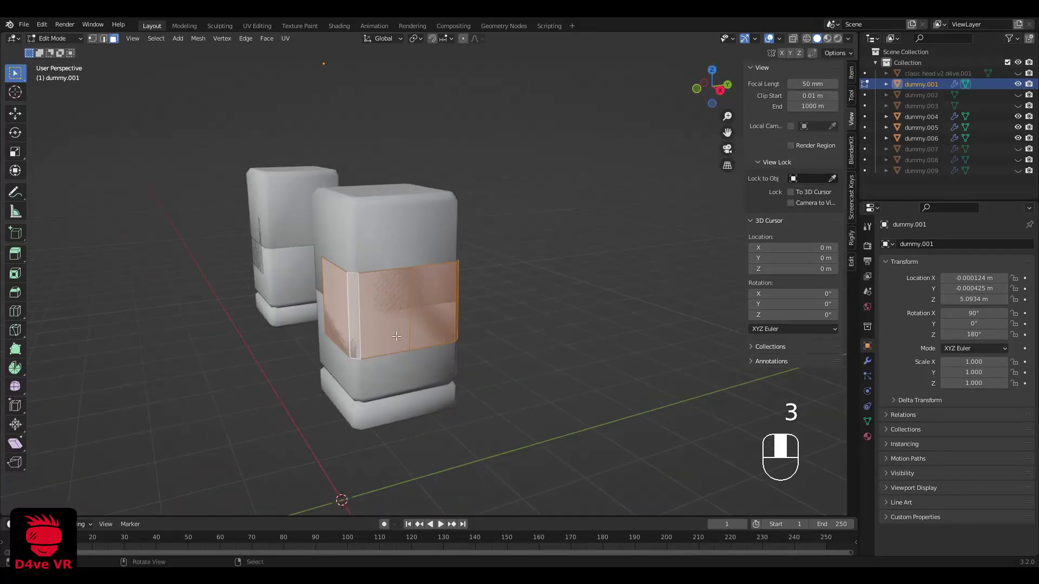
pyautogui.press('`')
pyautogui.scroll(1, 415, 313)
pyautogui.press('1')
pyautogui.press('z')
pyautogui.moveTo(313, 193); pyautogui.dragTo(389, 385)
pyautogui.press('s')
pyautogui.press('x')
pyautogui.press('0')
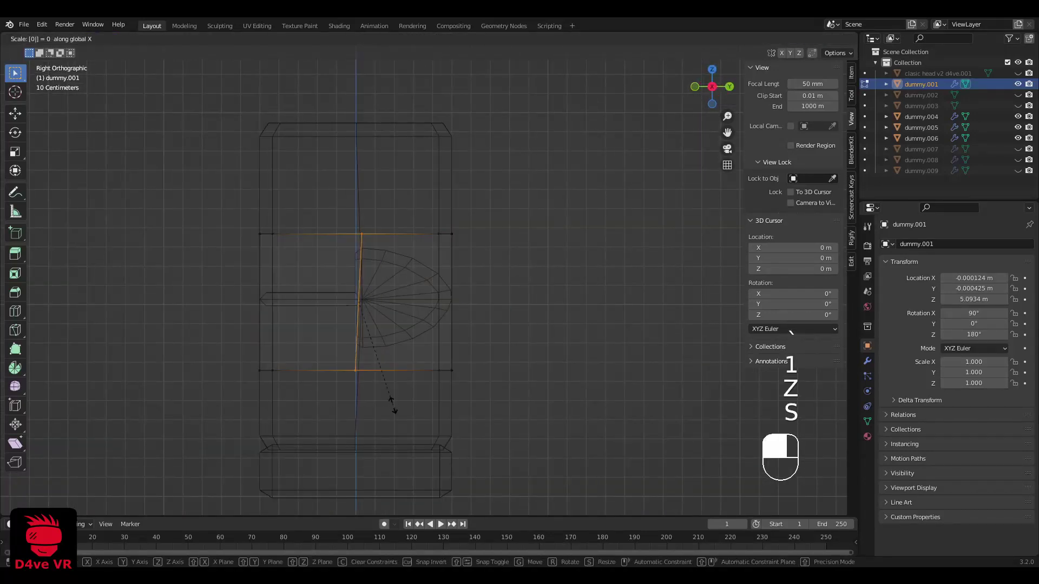
pyautogui.click(394, 409)
pyautogui.scroll(3, 394, 406)
pyautogui.scroll(-4, 394, 406)
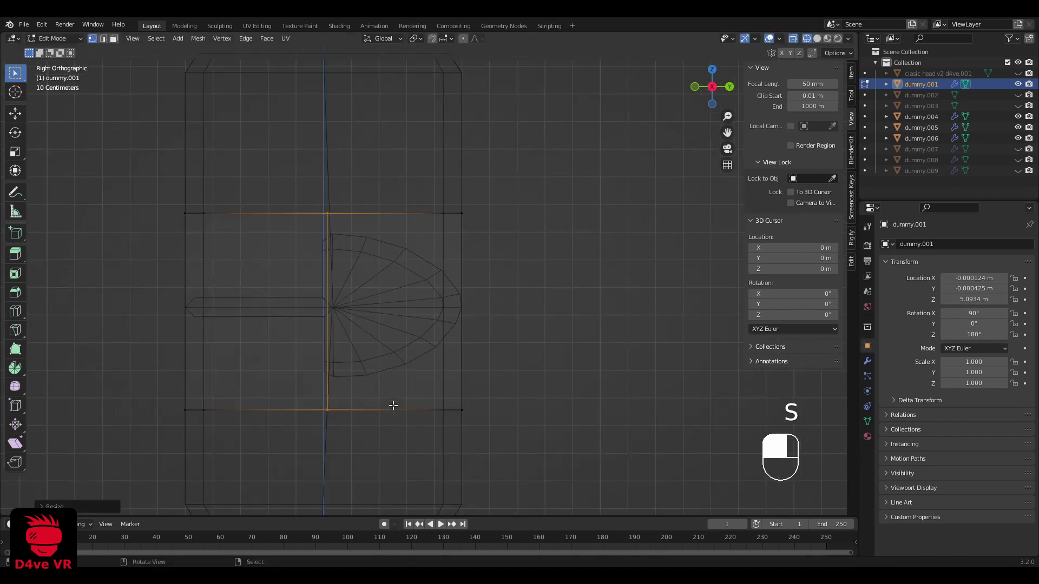
# Step: Return to solid shading, select the band's faces and add a Solidify modifier to the band
pyautogui.press('z')
pyautogui.moveTo(382, 398)
pyautogui.mouseDown(button='middle')
pyautogui.moveTo(512, 386)
pyautogui.moveTo(496, 309)
pyautogui.moveTo(264, 313)
pyautogui.moveTo(595, 314)
pyautogui.moveTo(494, 324)
pyautogui.moveTo(528, 314)
pyautogui.mouseUp(button='middle')
pyautogui.press('3')
pyautogui.keyDown('alt'); pyautogui.click(497, 313); pyautogui.keyUp('alt')
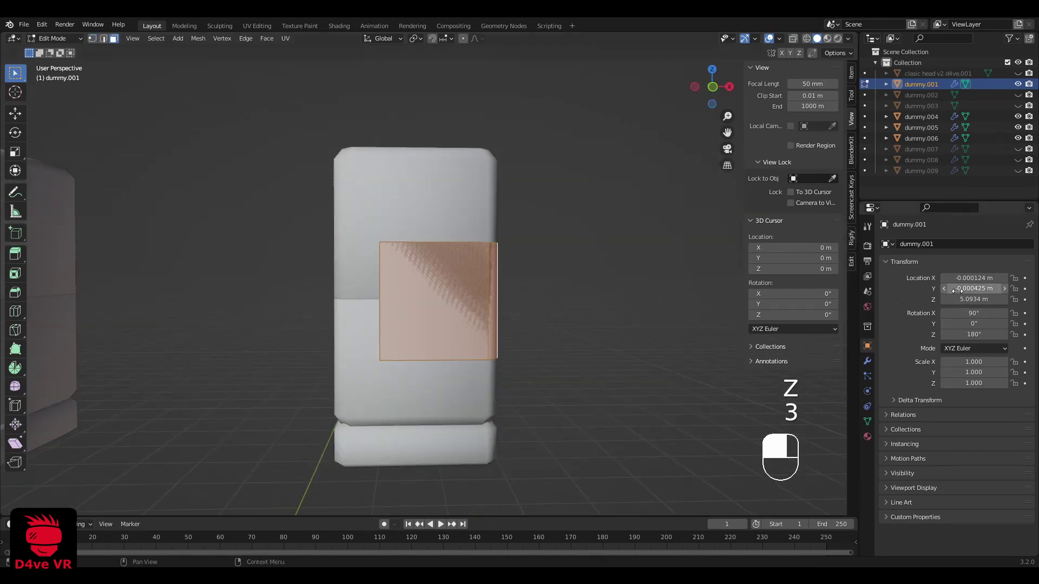
pyautogui.click(868, 361)
pyautogui.click(933, 244)
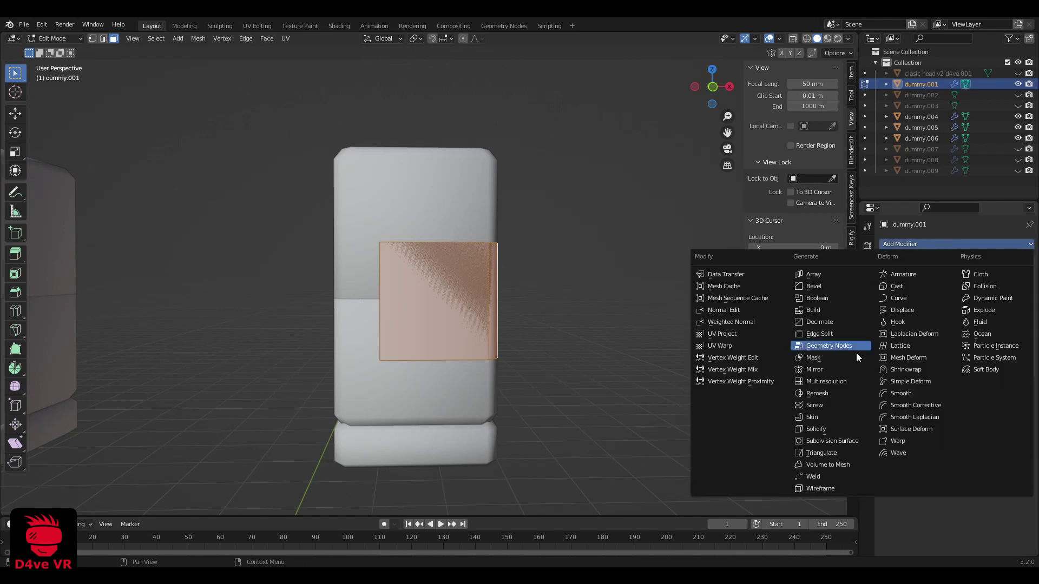
pyautogui.click(816, 429)
# Step: Set the band's Solidify thickness to -0.043 m and return to Object Mode
pyautogui.moveTo(517, 254); pyautogui.dragTo(612, 281, button='middle')
pyautogui.scroll(4, 570, 294)
pyautogui.moveTo(613, 281); pyautogui.dragTo(628, 301, button='middle')
pyautogui.moveTo(981, 414); pyautogui.dragTo(958, 415)
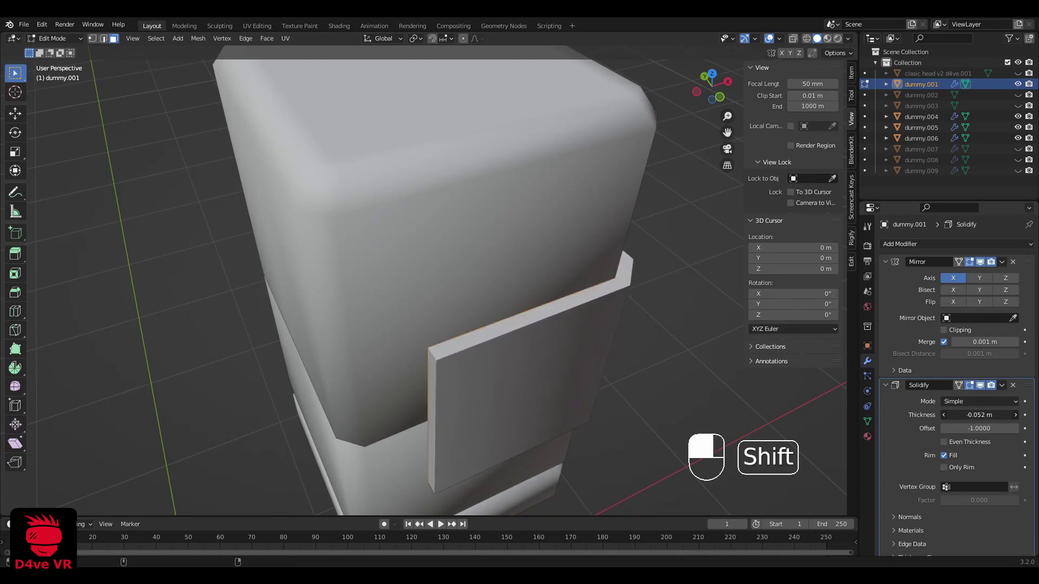
pyautogui.scroll(-5, 581, 427)
pyautogui.moveTo(582, 427); pyautogui.dragTo(568, 335, button='middle')
pyautogui.moveTo(740, 358); pyautogui.dragTo(623, 369, button='middle')
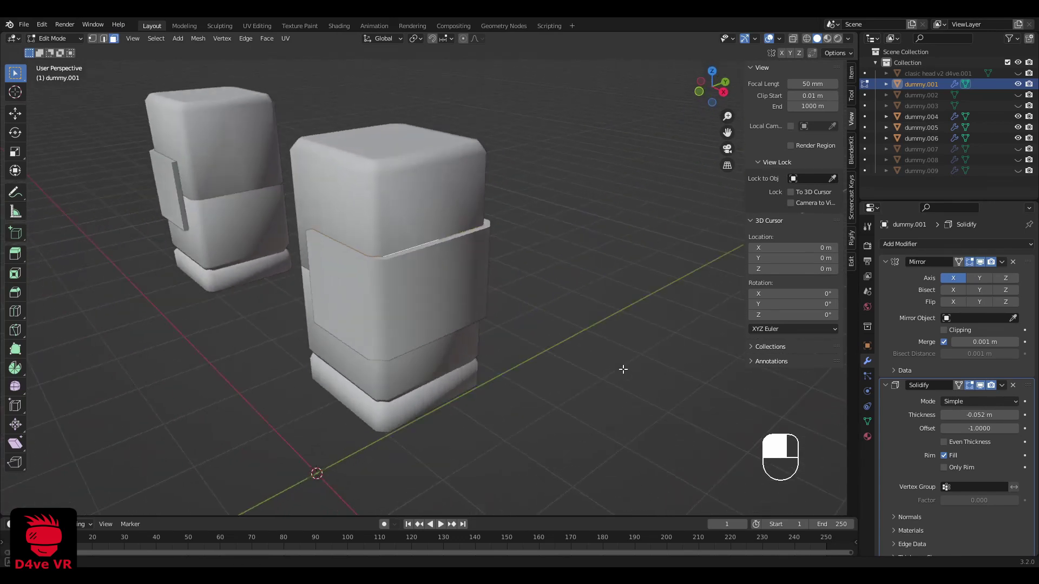
pyautogui.moveTo(698, 398); pyautogui.dragTo(723, 401, button='middle')
pyautogui.scroll(1, 723, 401)
pyautogui.keyDown('shift'); pyautogui.moveTo(979, 415); pyautogui.dragTo(984, 415); pyautogui.keyUp('shift')
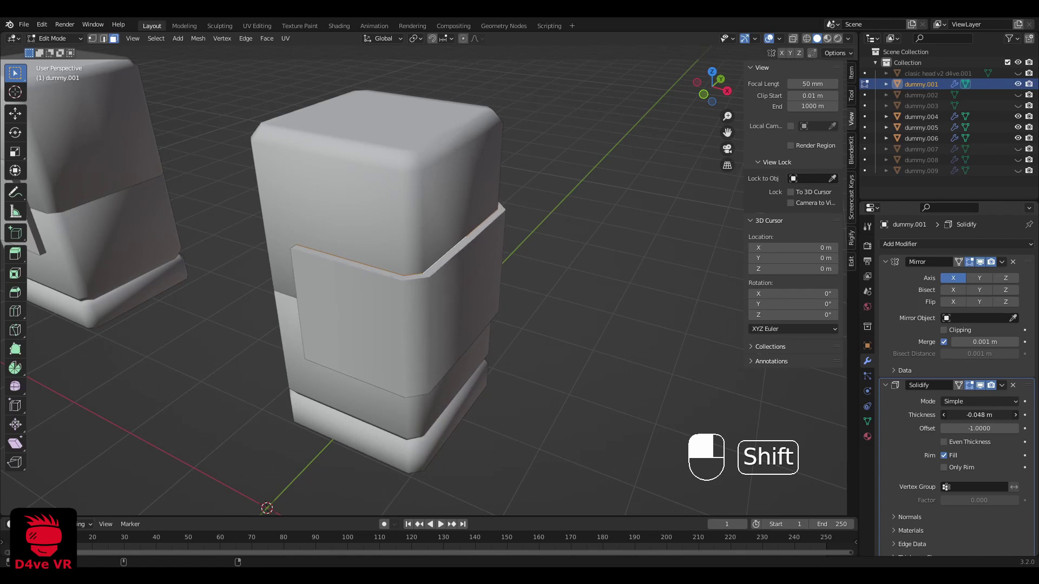
pyautogui.scroll(-1, 541, 292)
pyautogui.press('Tab')
pyautogui.moveTo(490, 275); pyautogui.dragTo(438, 236, button='middle')
pyautogui.scroll(1, 438, 236)
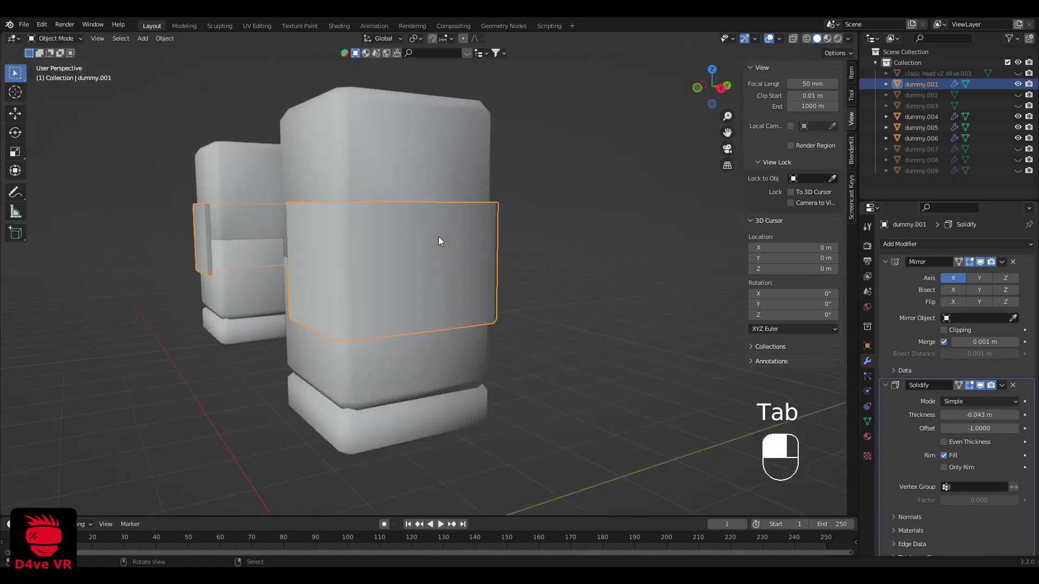
# Step: Scale up the vertical middle edge on the band's outer side so it extends further up and down
pyautogui.press('Tab')
pyautogui.press('1')
pyautogui.press('a')
pyautogui.press('a')
pyautogui.press('z')
pyautogui.click(398, 188)
pyautogui.moveTo(405, 176); pyautogui.dragTo(424, 263)
pyautogui.moveTo(455, 332); pyautogui.dragTo(379, 192, button='middle')
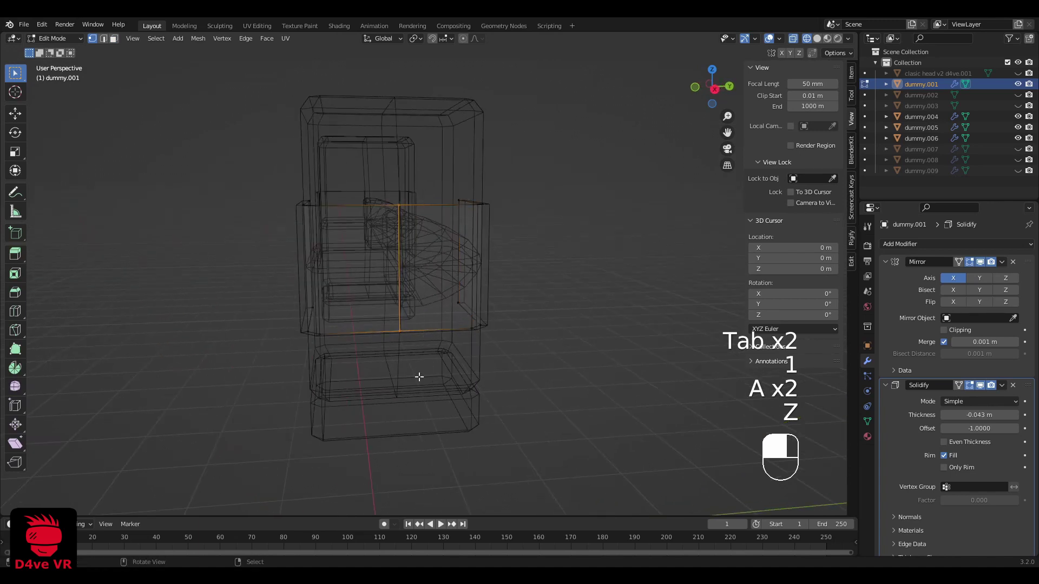
pyautogui.press('z')
pyautogui.click(497, 319)
pyautogui.moveTo(497, 319); pyautogui.dragTo(356, 330, button='middle')
pyautogui.press('s')
pyautogui.click(563, 297)
# Step: Scale down the band's front and rear vertical edges along Z in the right view to shorten both sides
pyautogui.press('`')
pyautogui.press('z')
pyautogui.moveTo(244, 160); pyautogui.dragTo(316, 334)
pyautogui.keyDown('shift'); pyautogui.moveTo(526, 164); pyautogui.dragTo(472, 344); pyautogui.keyUp('shift')
pyautogui.keyDown('shift'); pyautogui.moveTo(533, 169); pyautogui.dragTo(466, 359); pyautogui.keyUp('shift')
pyautogui.press('s')
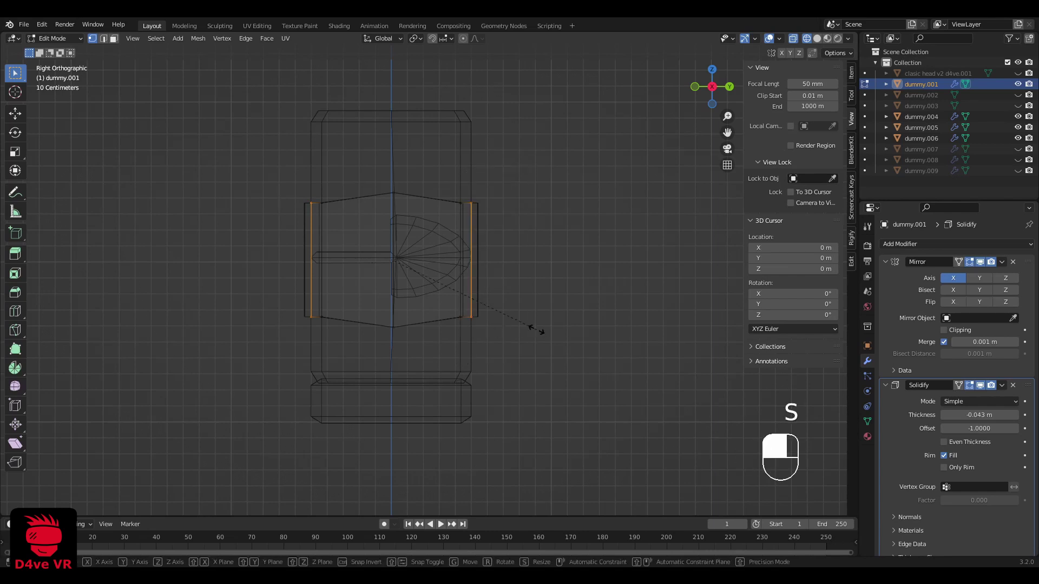
pyautogui.press('z')
pyautogui.click(523, 324)
pyautogui.press('z')
pyautogui.moveTo(466, 319); pyautogui.dragTo(524, 330, button='middle')
pyautogui.scroll(-4, 346, 340)
# Step: Move the vertical middle edge on the band's outer side outward along X to form a flared guard
pyautogui.press('Tab')
pyautogui.moveTo(344, 339); pyautogui.dragTo(474, 280, button='middle')
pyautogui.press('a')
pyautogui.press('a')
pyautogui.scroll(4, 508, 313)
pyautogui.press('Tab')
pyautogui.press('2')
pyautogui.press('z')
pyautogui.press('z')
pyautogui.press('g')
pyautogui.press('x')
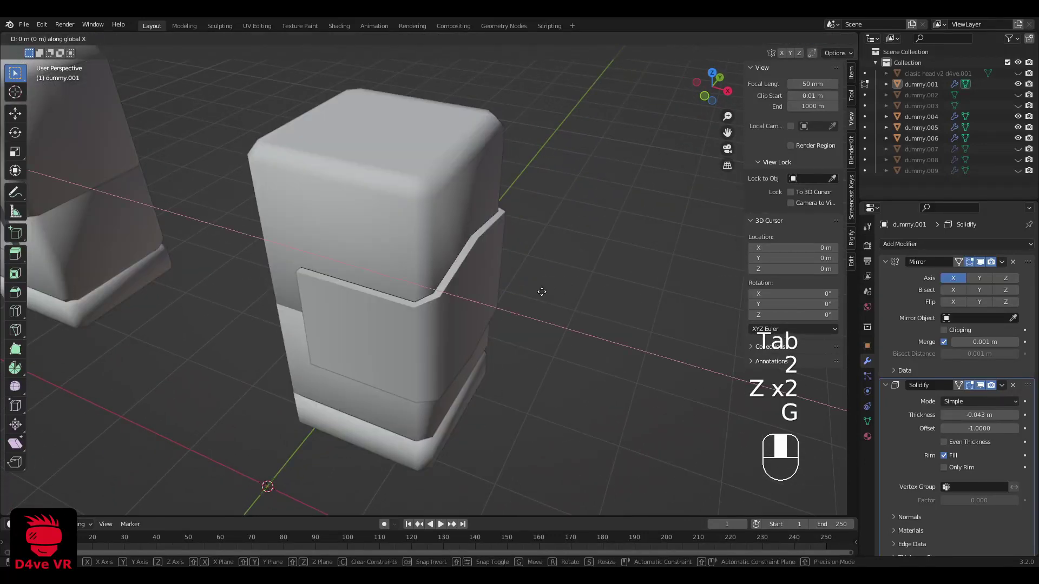
pyautogui.click(546, 303)
pyautogui.press('Tab')
pyautogui.moveTo(531, 337); pyautogui.dragTo(549, 313, button='middle')
pyautogui.press('a')
pyautogui.press('a')
# Step: In front view, select the ring of side faces on the lower arm segment in face-select Edit Mode
pyautogui.press('`')
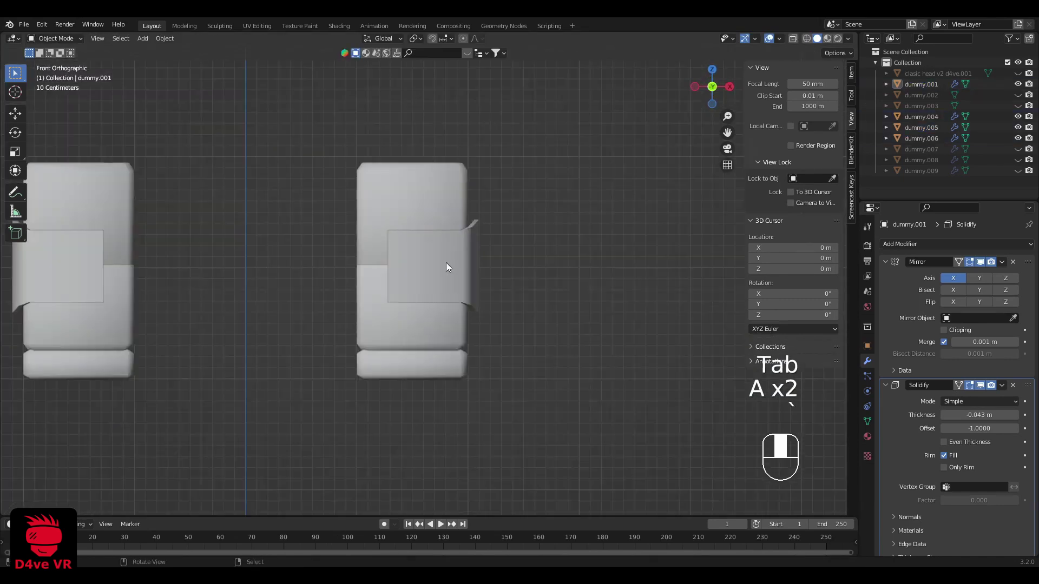
pyautogui.click(447, 267)
pyautogui.keyDown('shift'); pyautogui.moveTo(447, 262); pyautogui.dragTo(497, 302, button='middle'); pyautogui.keyUp('shift')
pyautogui.scroll(2, 478, 267)
pyautogui.press('a')
pyautogui.press('a')
pyautogui.scroll(1, 498, 306)
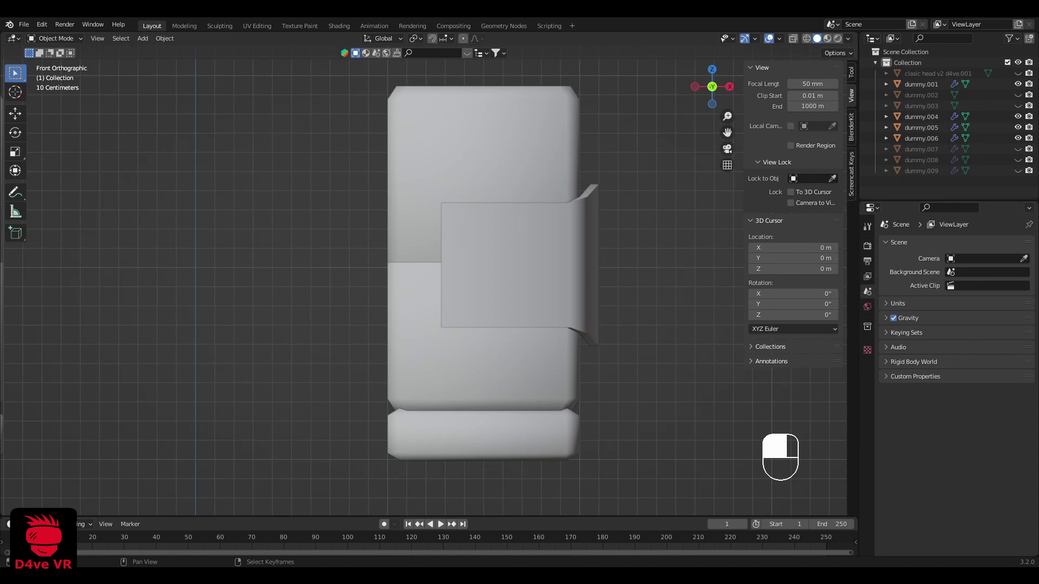
pyautogui.click(433, 366)
pyautogui.press('Tab')
pyautogui.press('3')
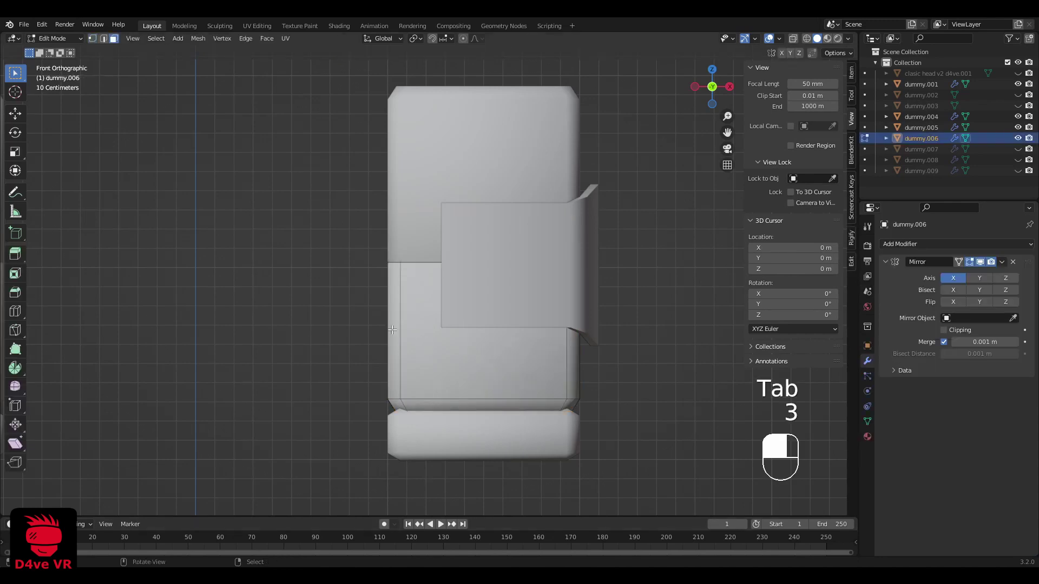
pyautogui.press('a')
pyautogui.press('a')
pyautogui.keyDown('alt'); pyautogui.keyDown('shift'); pyautogui.click(378, 325); pyautogui.keyUp('shift'); pyautogui.keyUp('alt')
# Step: Duplicate the selected face ring, move the copy up along Z behind the guard, and separate it into its own object
pyautogui.hotkey('shift', 's')
pyautogui.click(517, 358)
pyautogui.hotkey('shift', 'd')
pyautogui.rightClick(603, 342)
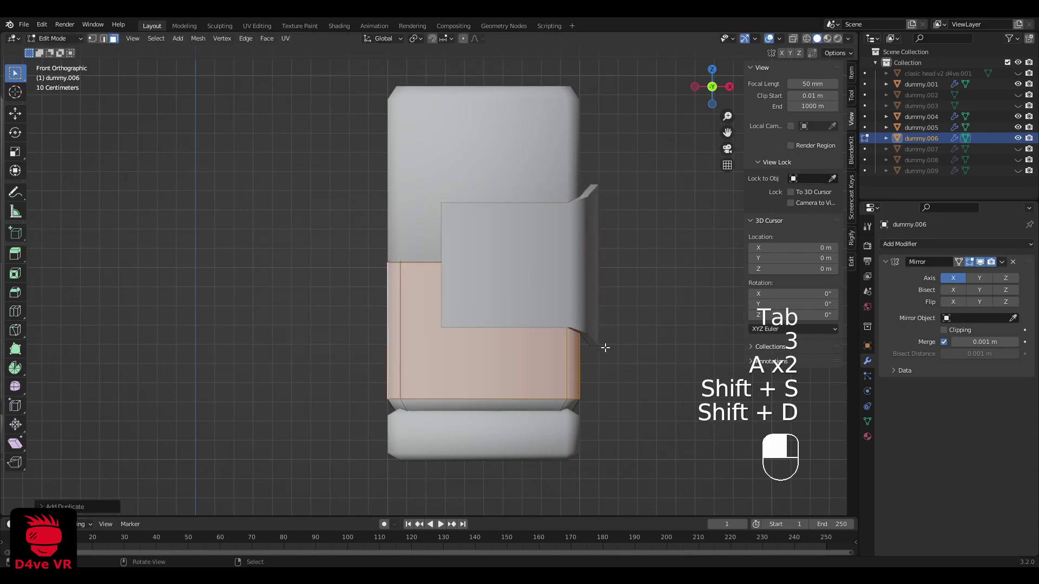
pyautogui.press('g')
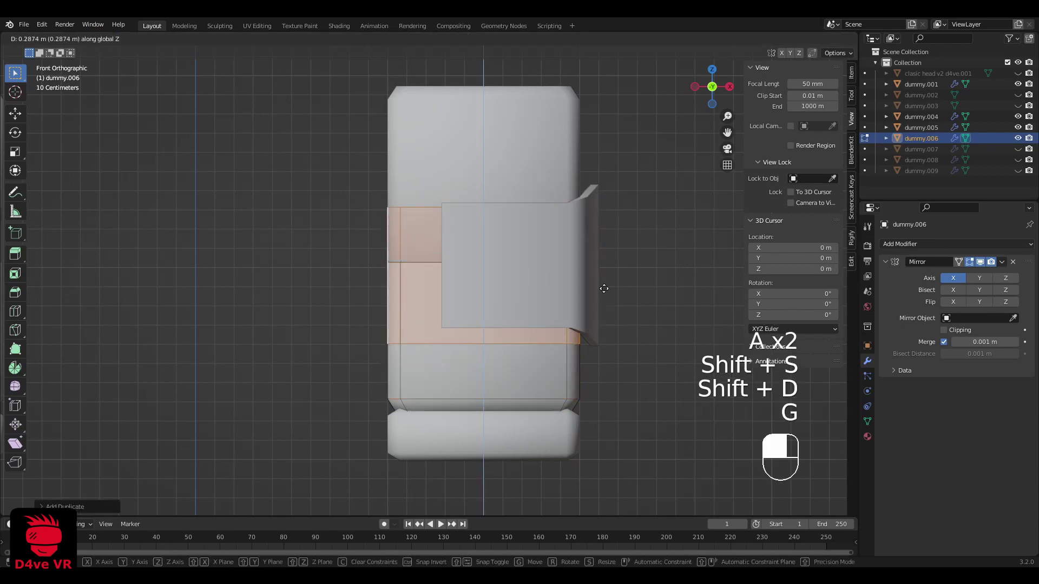
pyautogui.click(605, 275)
pyautogui.press('p')
pyautogui.click(600, 278)
pyautogui.press('Tab')
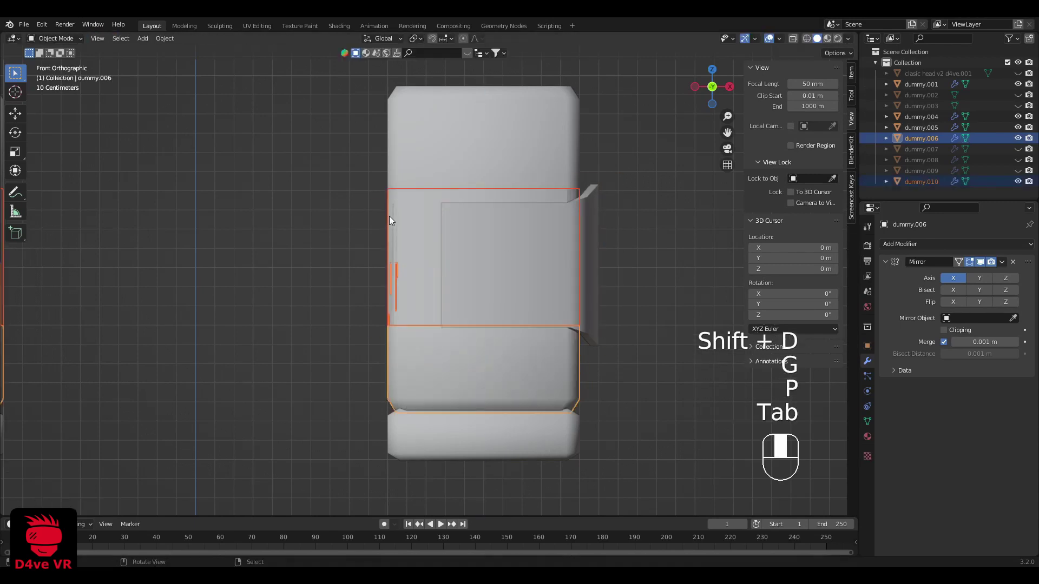
# Step: Scale the separated ring down along Z into a narrow band and move it up about 0.17 m
pyautogui.click(390, 214)
pyautogui.press('z')
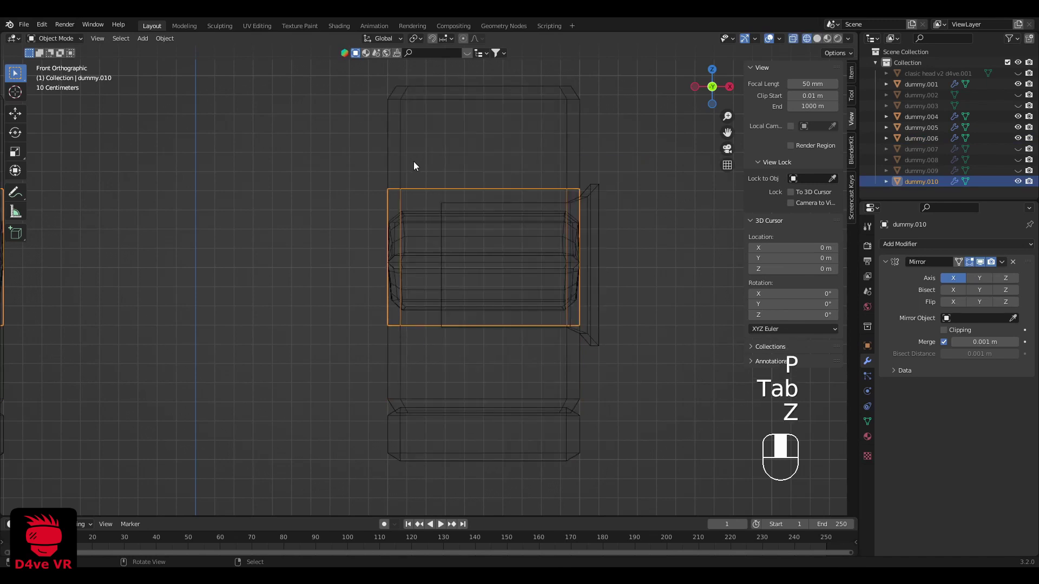
pyautogui.press('Tab')
pyautogui.press('1')
pyautogui.moveTo(316, 146); pyautogui.dragTo(671, 379)
pyautogui.press('s')
pyautogui.press('z')
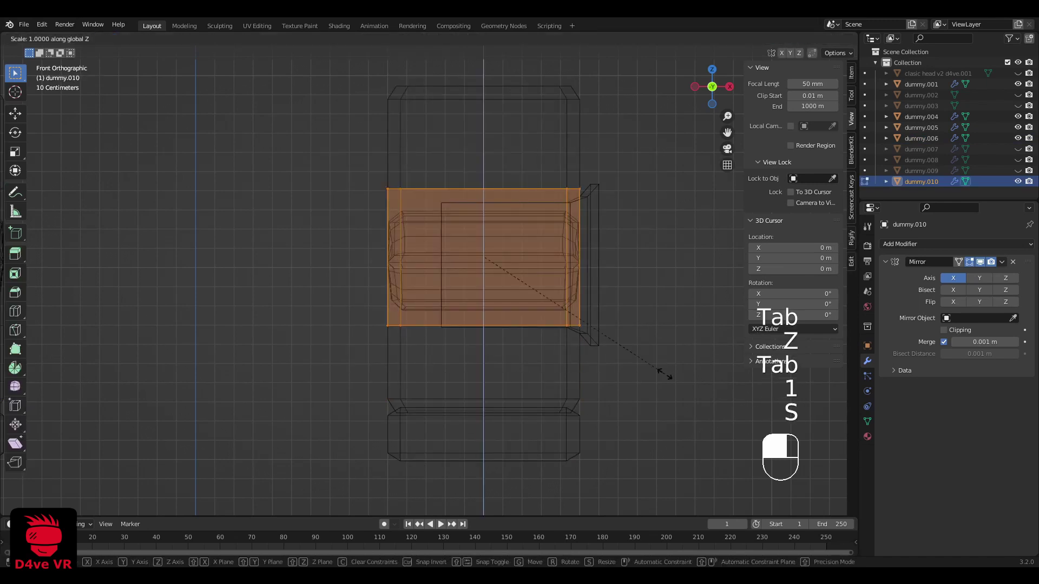
pyautogui.click(510, 278)
pyautogui.press('g')
pyautogui.middleClick(509, 276)
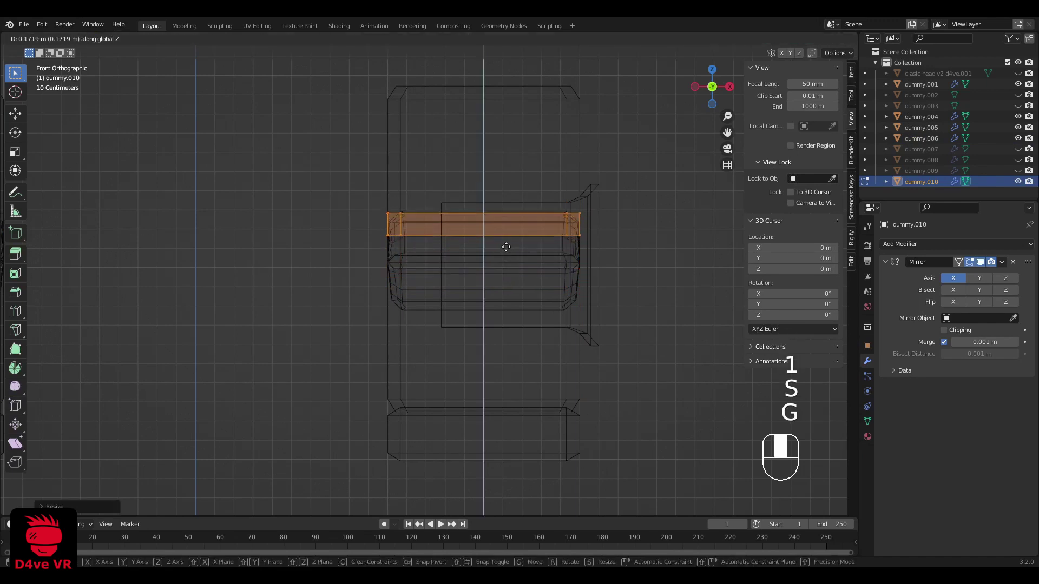
pyautogui.click(506, 246)
# Step: Delete the narrow band's outer-side vertices and move its open ends inward along X to just behind the guard's edge
pyautogui.moveTo(630, 166); pyautogui.dragTo(574, 264)
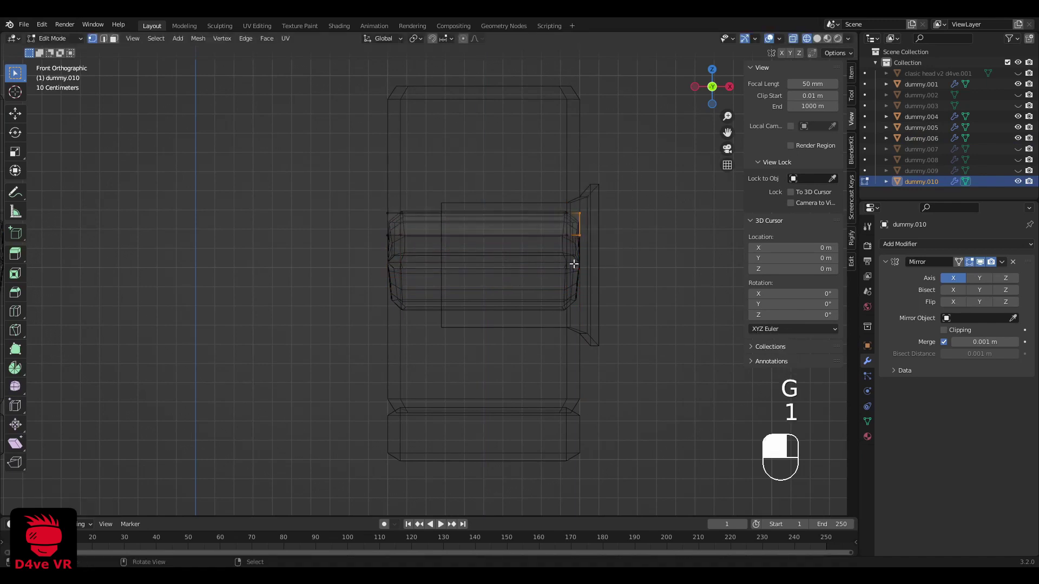
pyautogui.press('Delete')
pyautogui.click(574, 264)
pyautogui.moveTo(535, 170); pyautogui.dragTo(613, 284)
pyautogui.press('g')
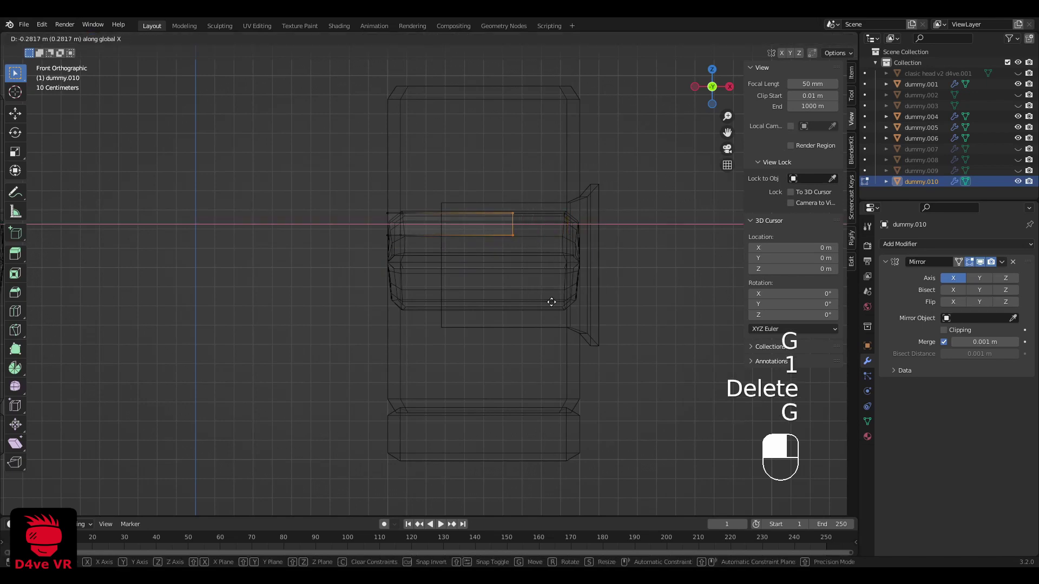
pyautogui.click(508, 303)
# Step: Lower the narrow strap slightly, duplicate it further down along Z as a second strap, and return to Object Mode
pyautogui.moveTo(514, 287); pyautogui.dragTo(385, 210)
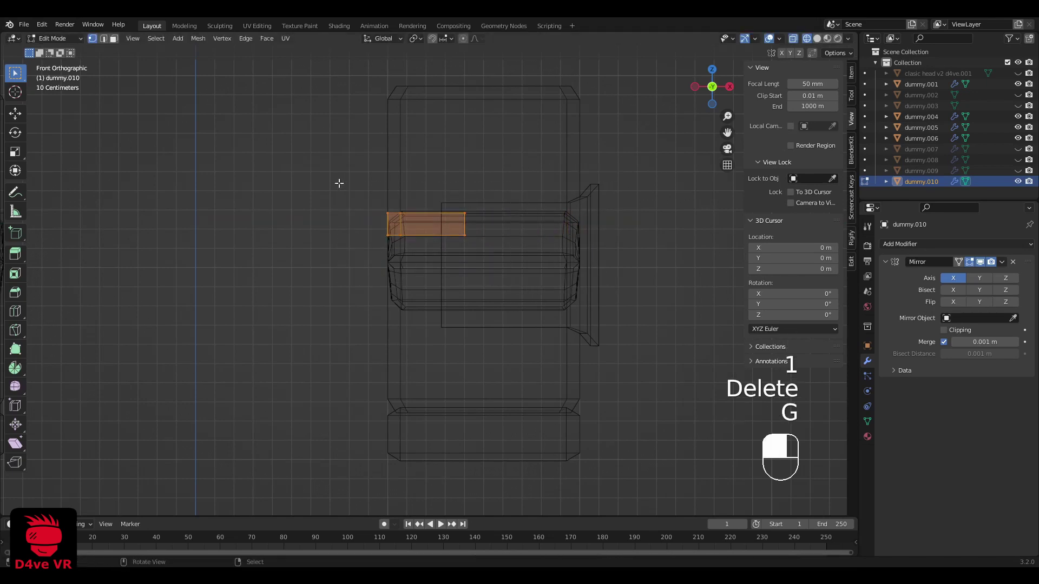
pyautogui.press('g')
pyautogui.middleClick(339, 186)
pyautogui.click(339, 194)
pyautogui.hotkey('shift', 'd')
pyautogui.middleClick(333, 238)
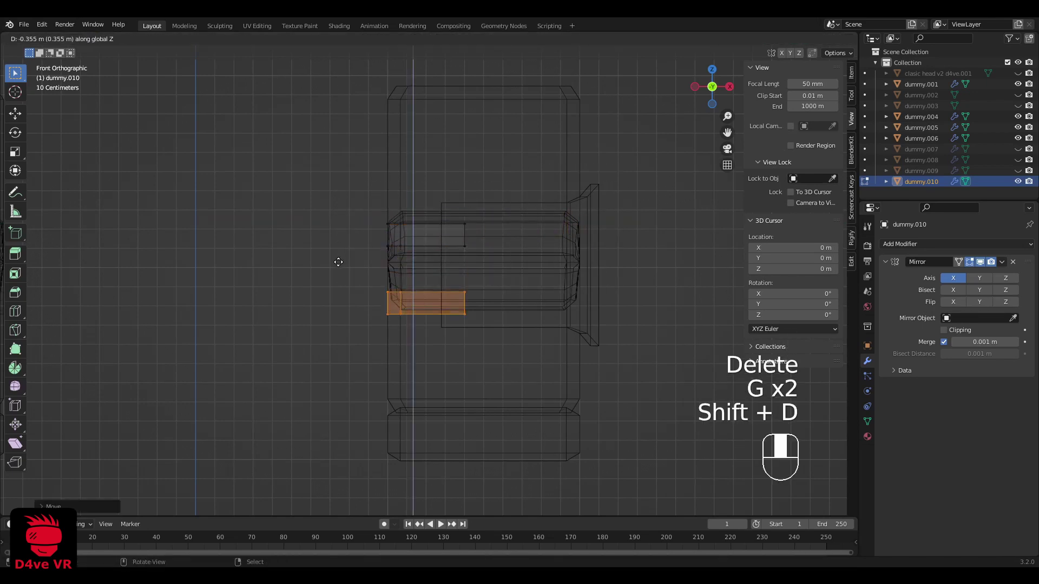
pyautogui.click(338, 257)
pyautogui.press('z')
pyautogui.moveTo(622, 255)
pyautogui.mouseDown(button='middle')
pyautogui.moveTo(665, 278)
pyautogui.moveTo(641, 283)
pyautogui.mouseUp(button='middle')
pyautogui.press('Tab')
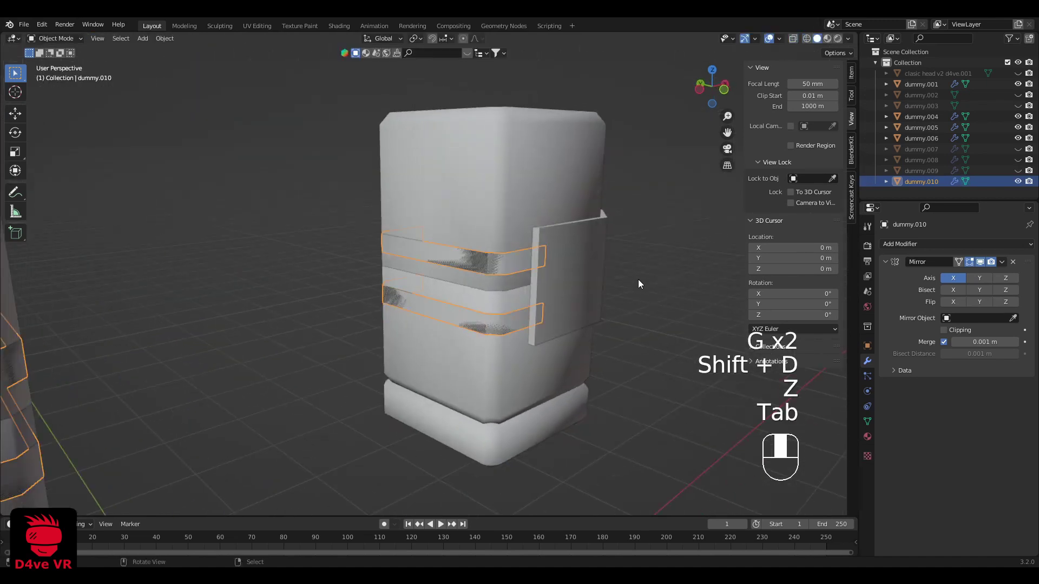
# Step: Add a Solidify modifier to the two straps and set its Thickness to -0.032 m
pyautogui.press('a')
pyautogui.press('a')
pyautogui.click(510, 269)
pyautogui.moveTo(510, 268); pyautogui.dragTo(513, 280, button='middle')
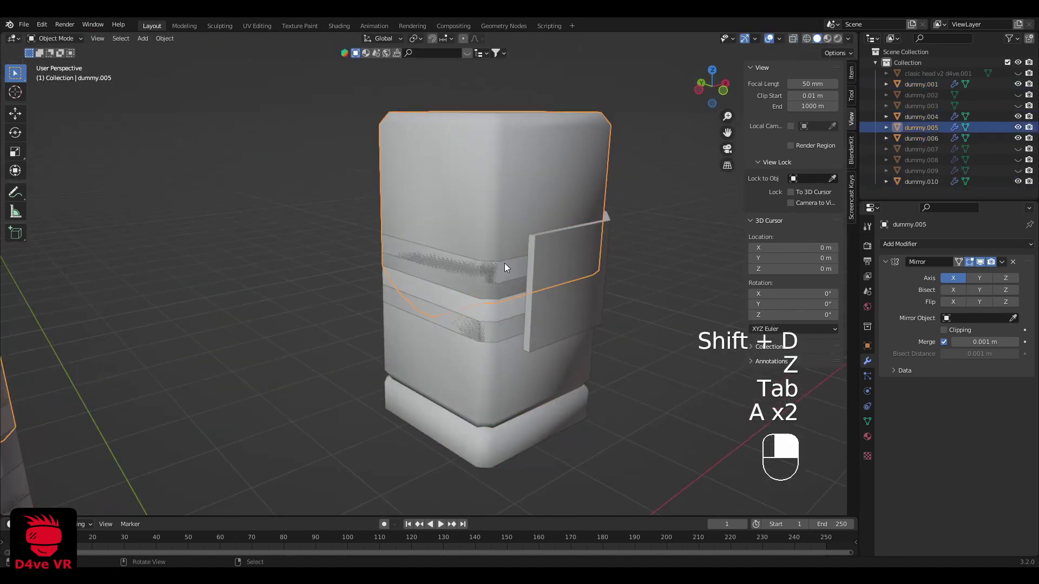
pyautogui.click(372, 238)
pyautogui.click(384, 241)
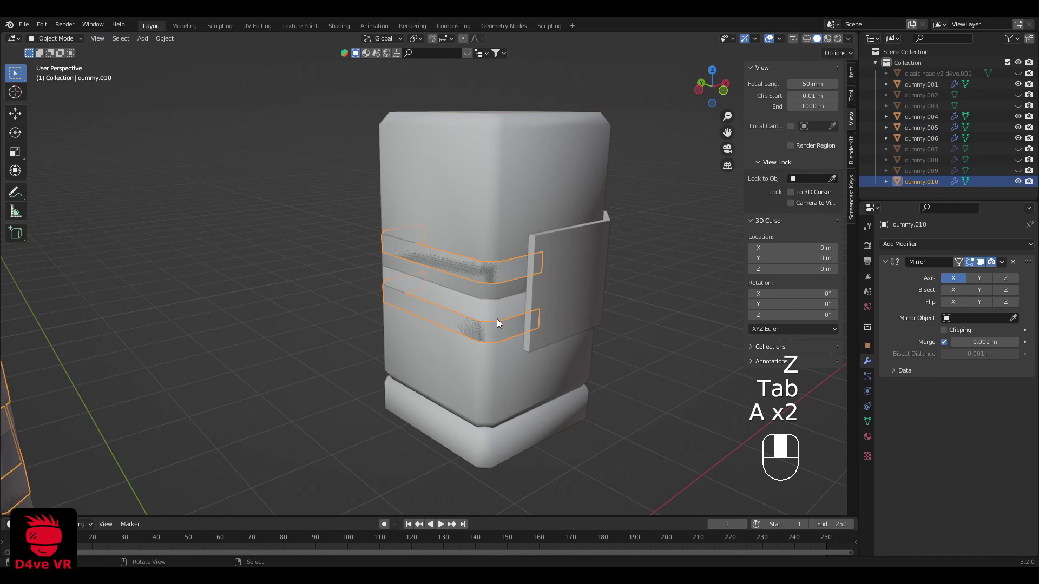
pyautogui.click(957, 244)
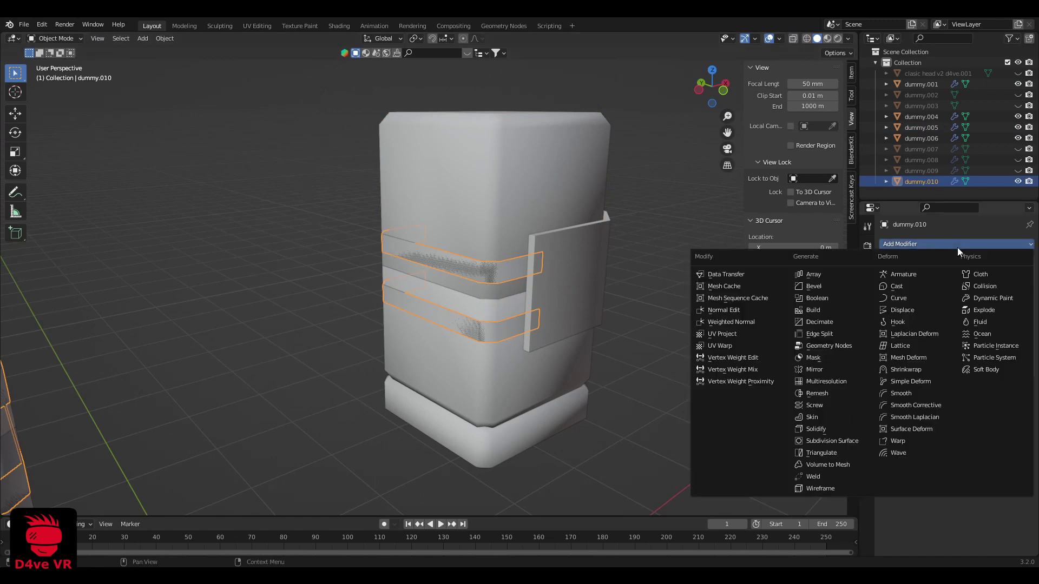
pyautogui.click(814, 429)
pyautogui.scroll(5, 625, 306)
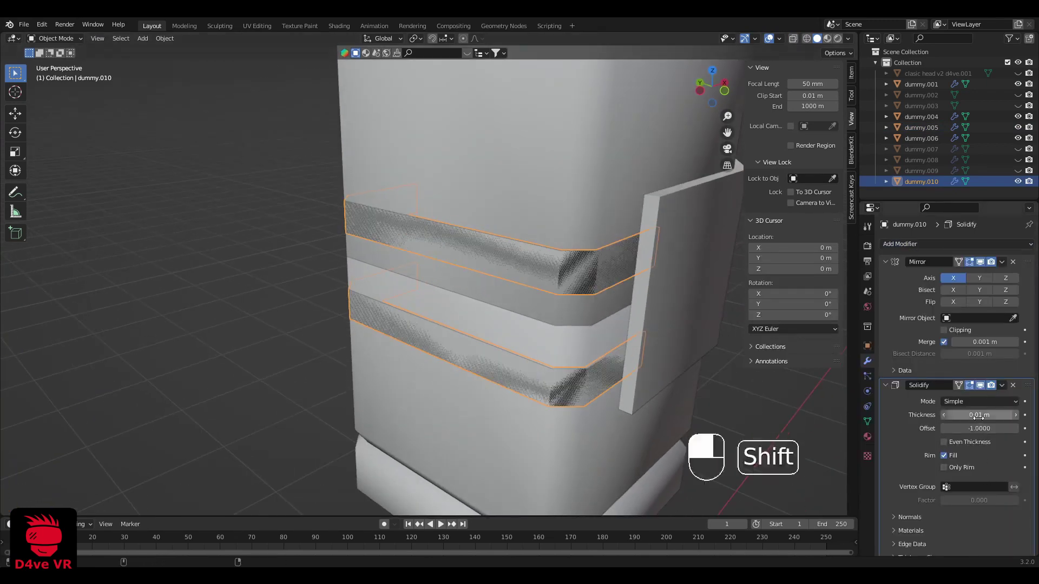
pyautogui.keyDown('shift'); pyautogui.moveTo(980, 415); pyautogui.dragTo(964, 415); pyautogui.keyUp('shift')
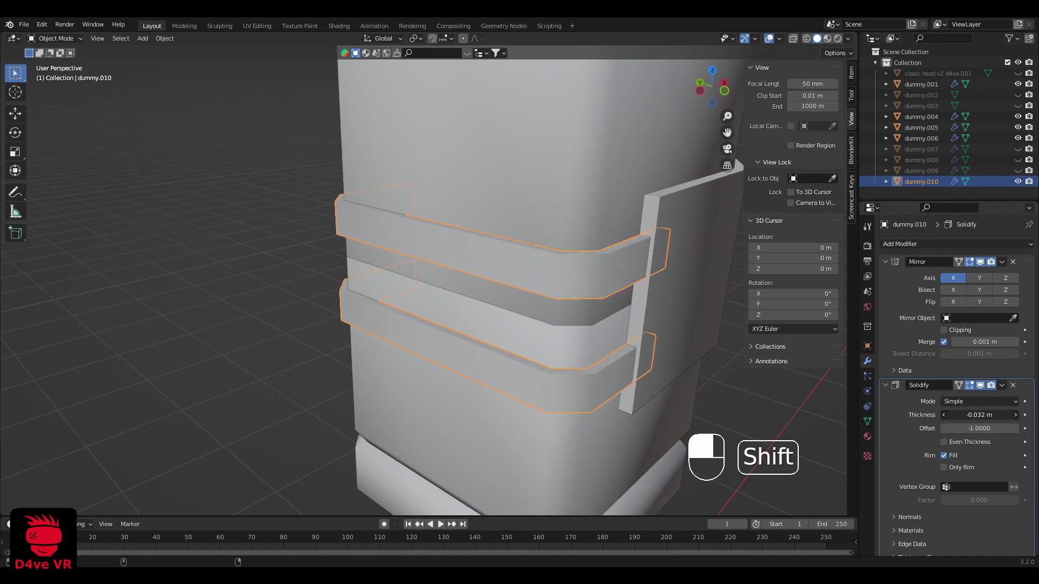
# Step: Select the flared arm guard and open its material settings
pyautogui.scroll(-5, 518, 287)
pyautogui.press('a')
pyautogui.press('a')
pyautogui.moveTo(517, 287); pyautogui.dragTo(459, 284, button='middle')
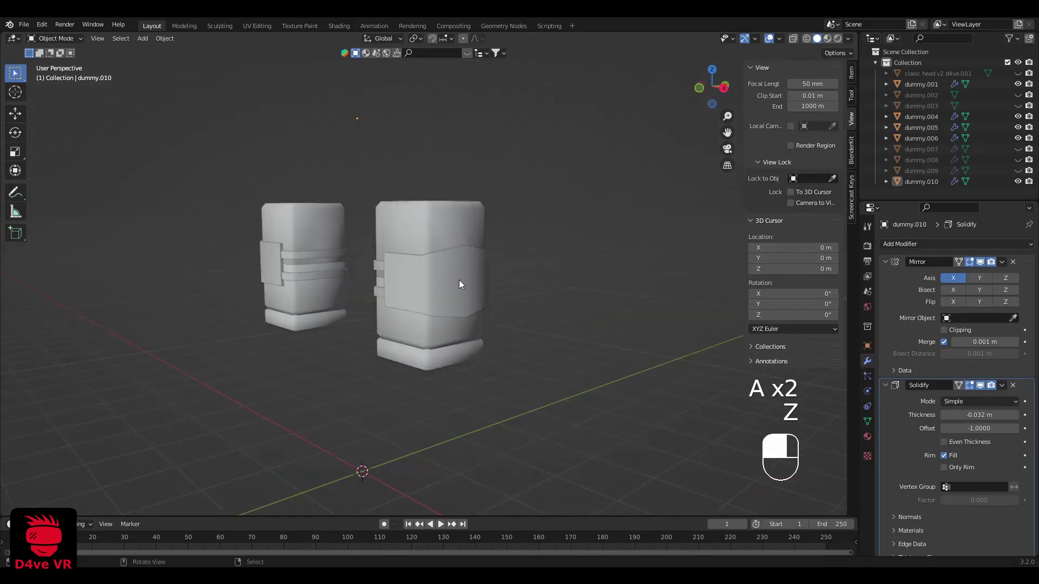
pyautogui.click(459, 284)
pyautogui.click(868, 437)
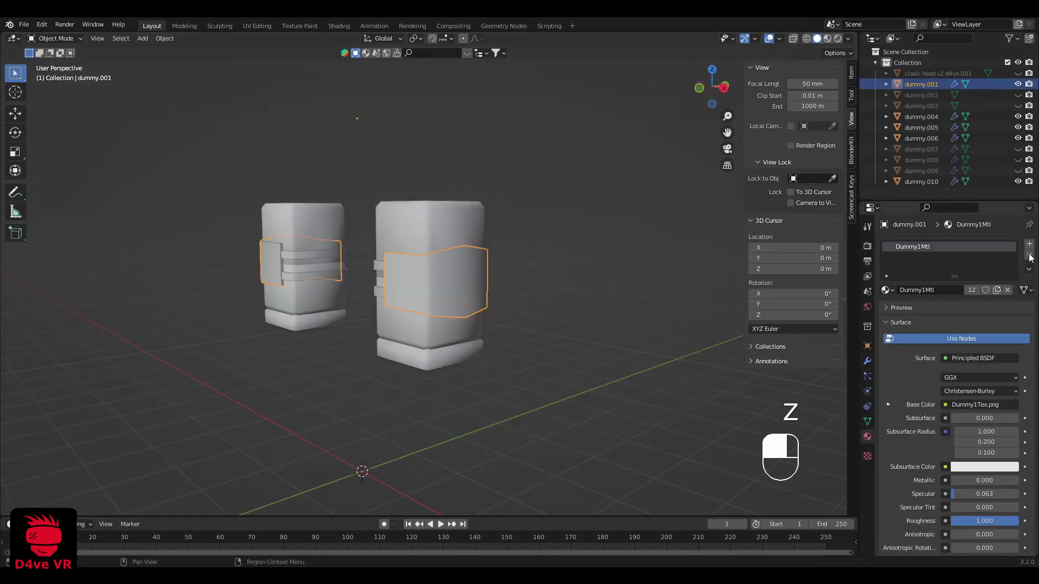
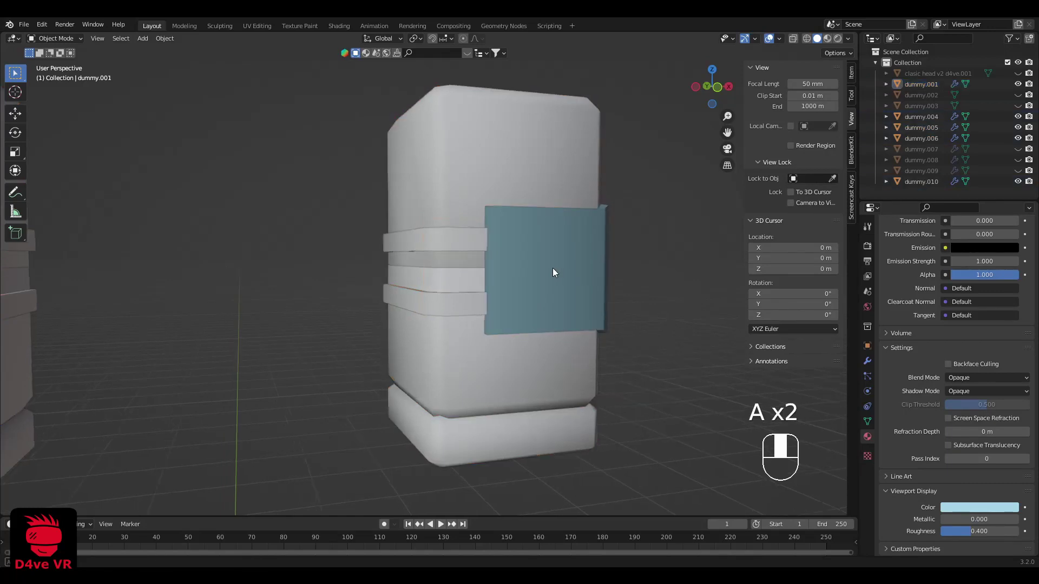
# Step: Remove the Dummy1Mtl material from the two straps and give them a new material
pyautogui.moveTo(553, 268); pyautogui.dragTo(490, 266, button='middle')
pyautogui.click(491, 267)
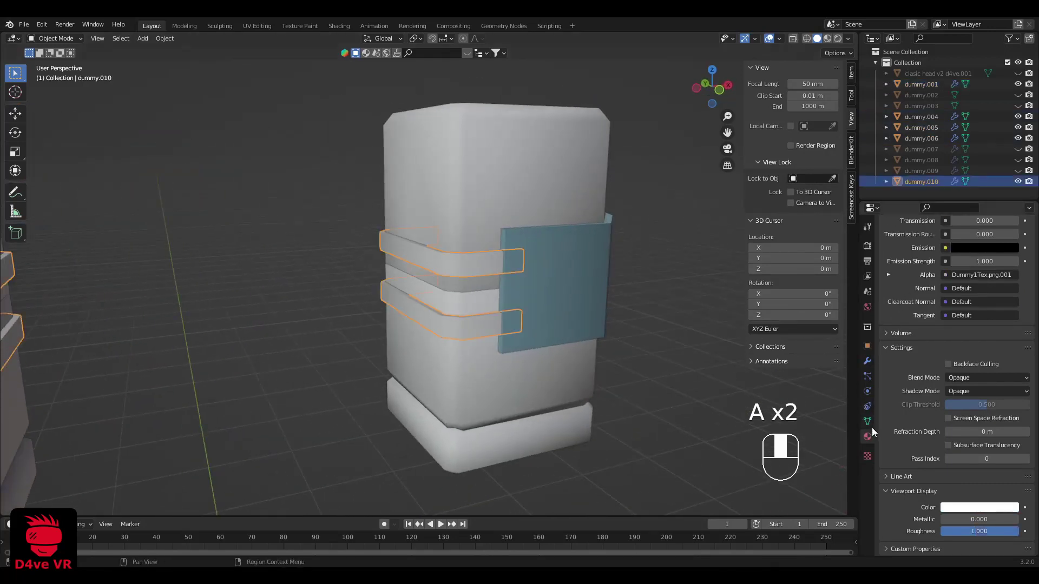
pyautogui.scroll(15, 955, 379)
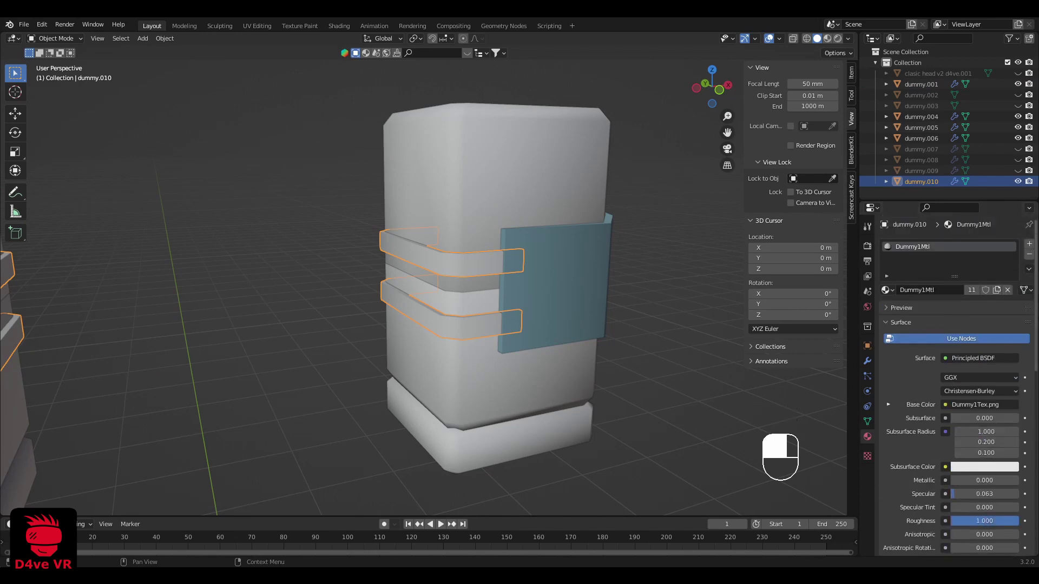
pyautogui.click(1030, 256)
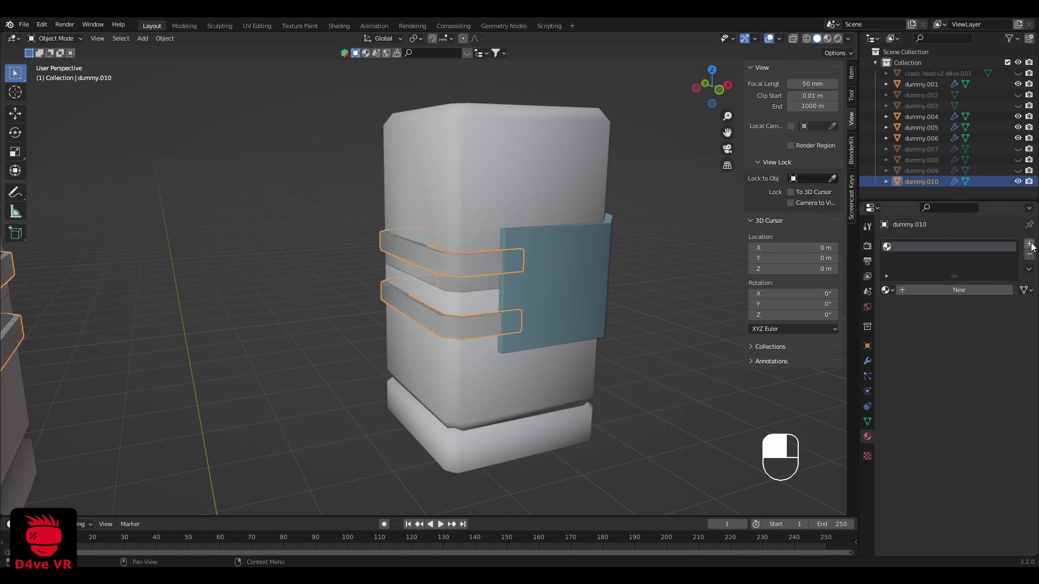
pyautogui.click(995, 291)
# Step: Set the strap material's Viewport Display color to orange-brown with H 0.041, S 0.846 and V 0.800, then deselect everything
pyautogui.scroll(-20, 995, 512)
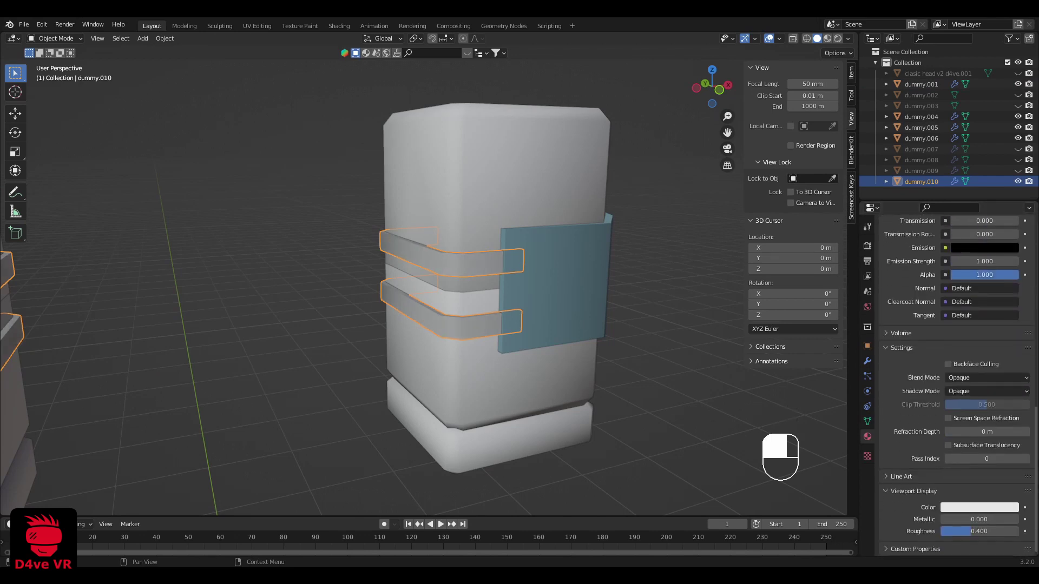
pyautogui.click(998, 512)
pyautogui.click(948, 408)
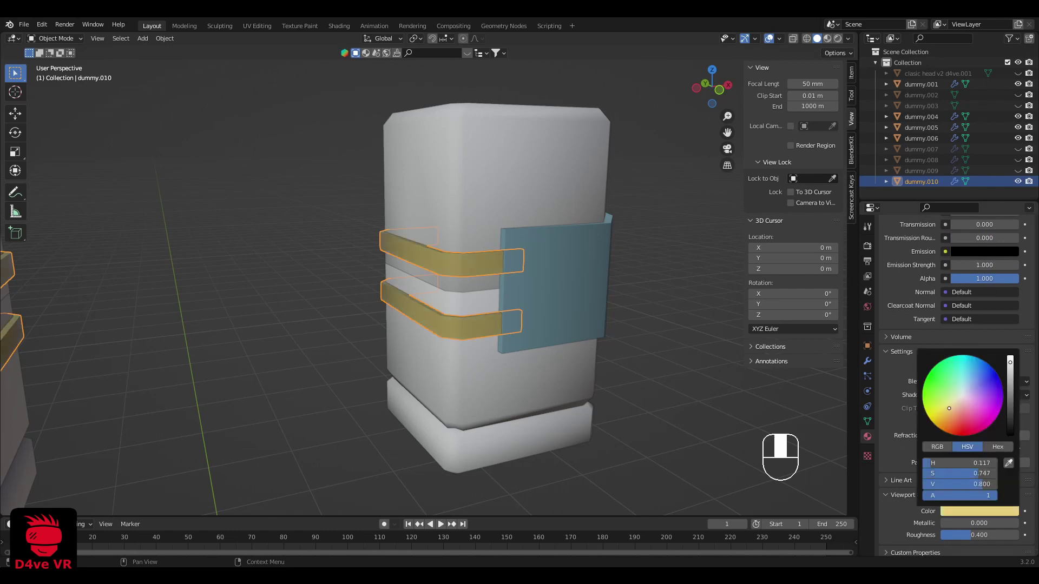
pyautogui.moveTo(950, 407); pyautogui.dragTo(954, 417)
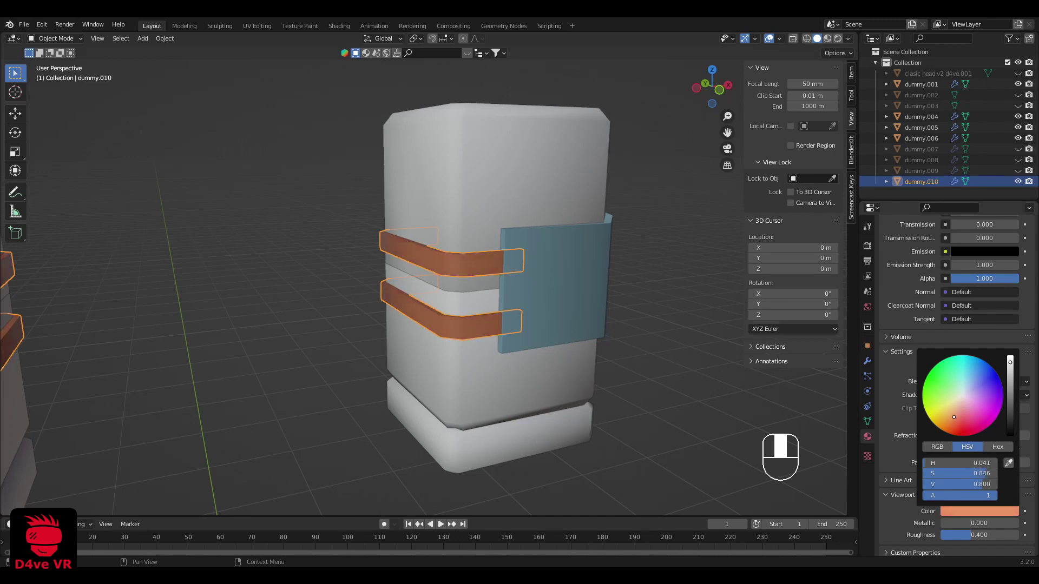
pyautogui.scroll(-4, 360, 259)
pyautogui.press('a')
pyautogui.press('a')
# Step: Select the upper arm segment's side faces and top bevel faces in wireframe Edit Mode with circle select
pyautogui.moveTo(587, 315); pyautogui.dragTo(475, 277, button='middle')
pyautogui.click(468, 228)
pyautogui.scroll(2, 475, 278)
pyautogui.press('Tab')
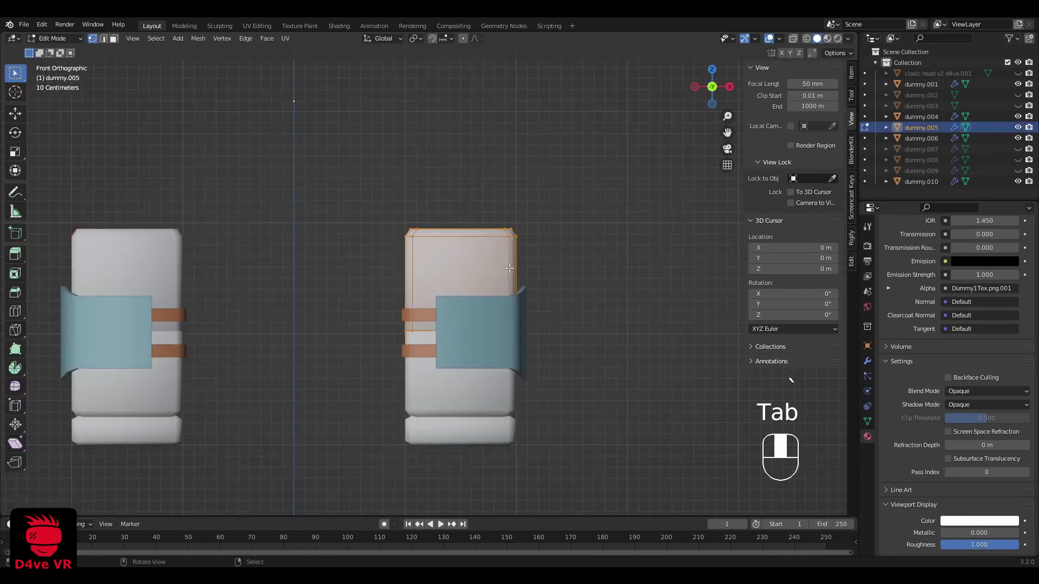
pyautogui.scroll(2, 518, 262)
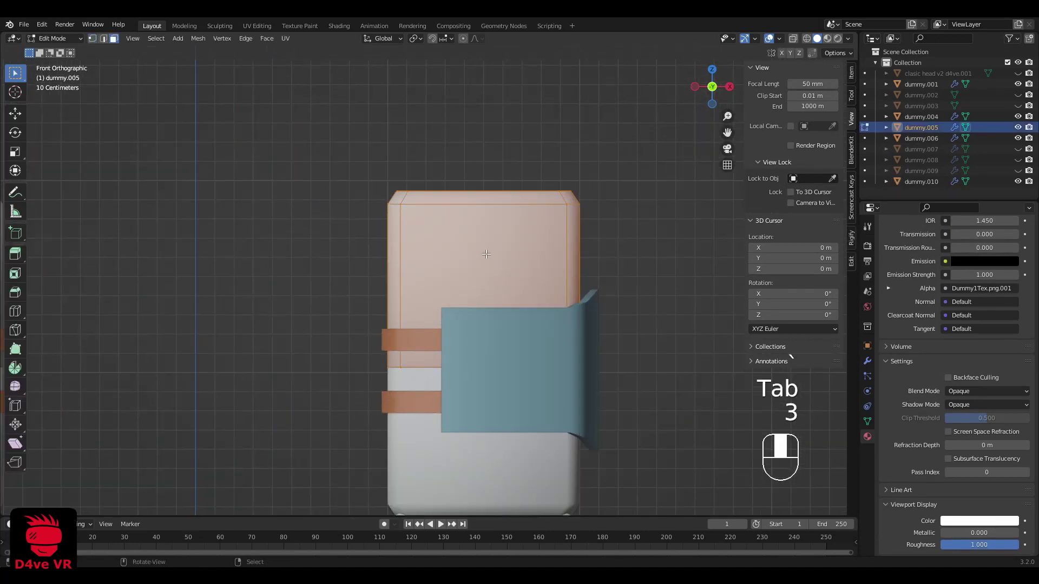
pyautogui.press('a')
pyautogui.press('a')
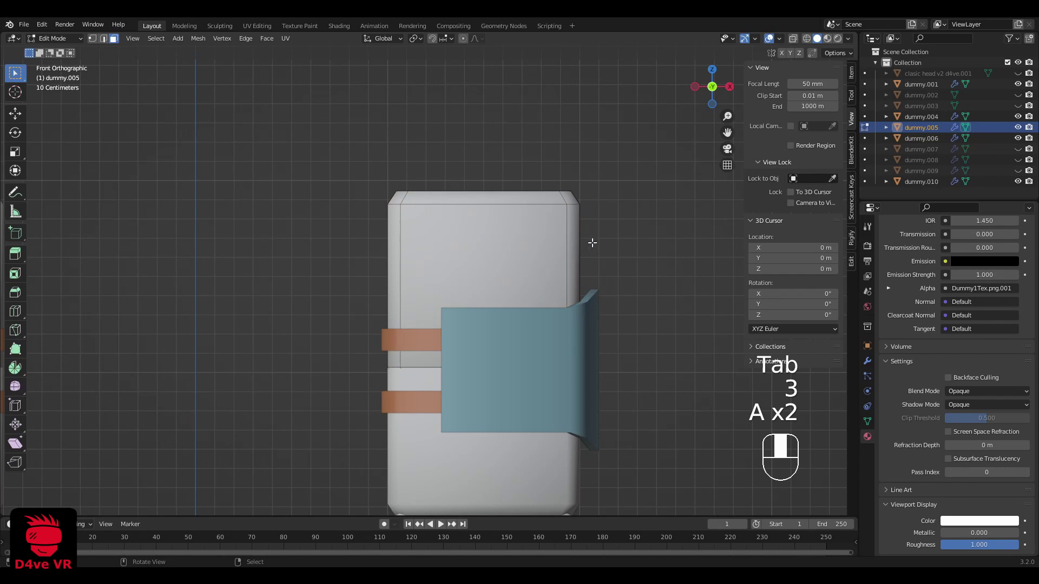
pyautogui.press('z')
pyautogui.press('1')
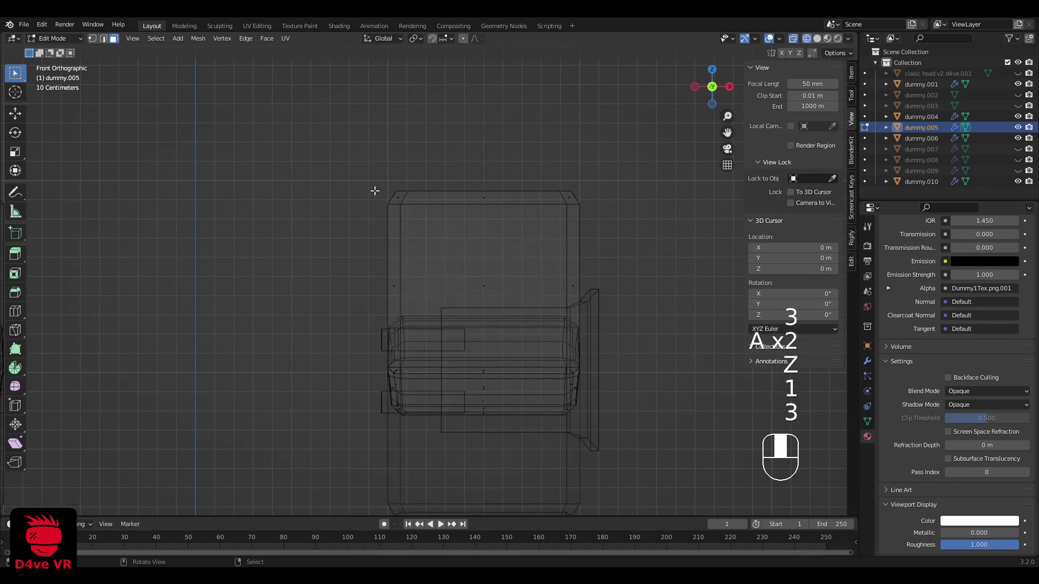
pyautogui.press('c')
pyautogui.moveTo(585, 281); pyautogui.dragTo(384, 283)
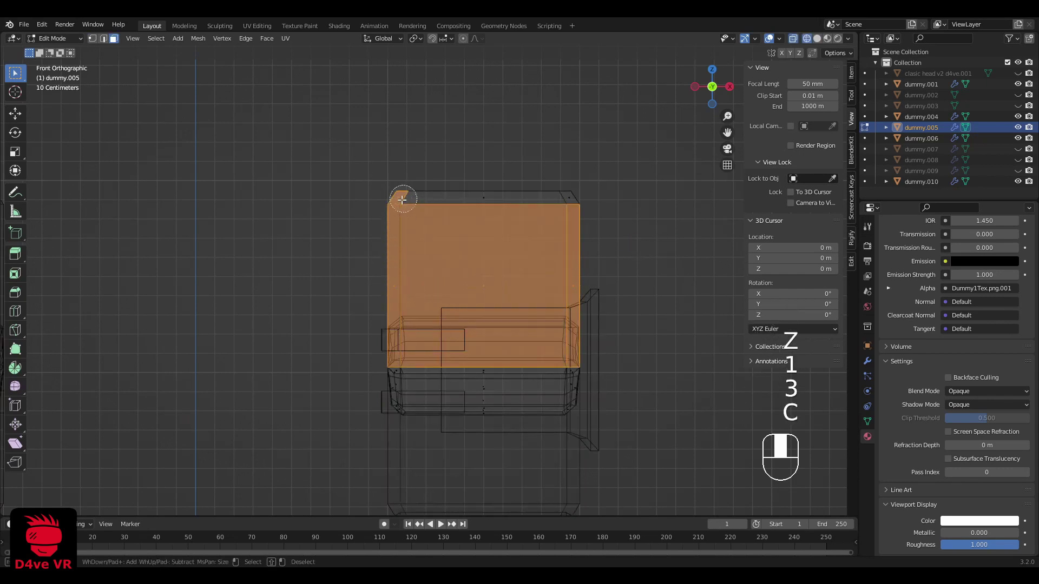
pyautogui.moveTo(402, 200); pyautogui.dragTo(548, 201)
pyautogui.rightClick(595, 201)
# Step: Return to solid shading in front view and duplicate the selected upper arm faces in place
pyautogui.moveTo(444, 226)
pyautogui.mouseDown(button='middle')
pyautogui.moveTo(452, 320)
pyautogui.moveTo(498, 290)
pyautogui.mouseUp(button='middle')
pyautogui.press('z')
pyautogui.press('`')
pyautogui.click(518, 247)
pyautogui.hotkey('shift', 'd')
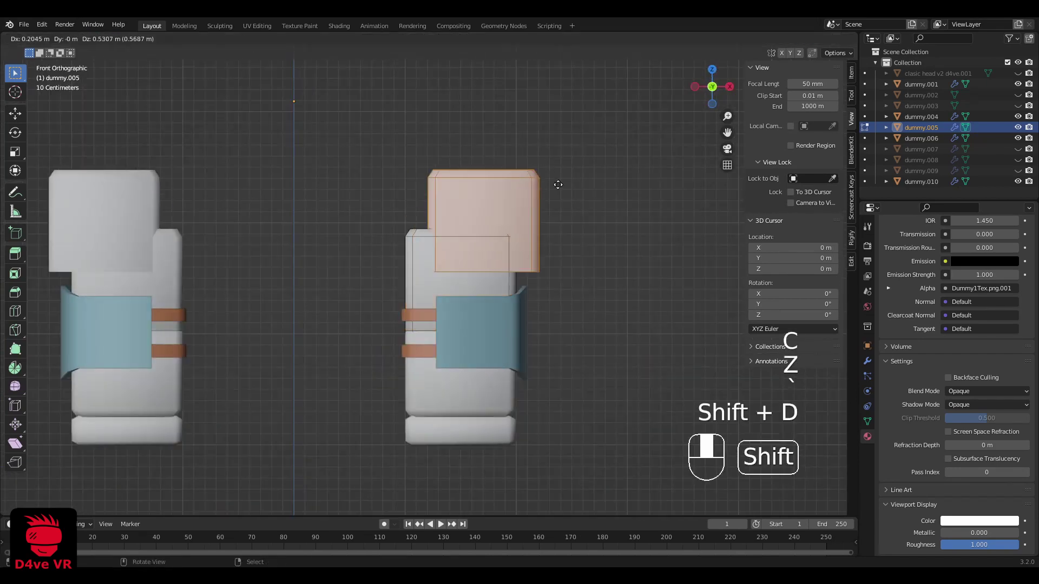
pyautogui.rightClick(594, 167)
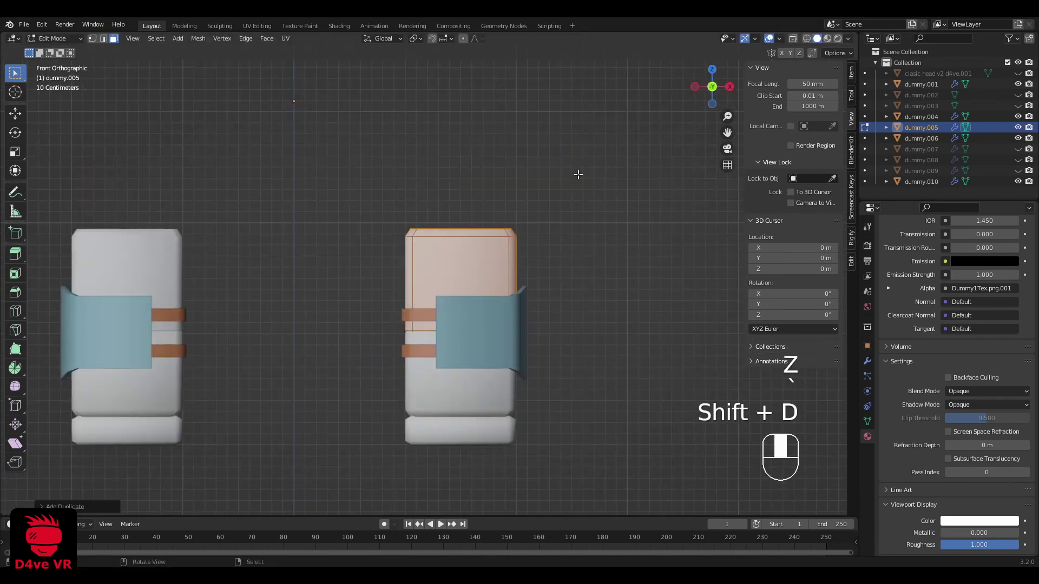
# Step: Separate the duplicated upper arm faces into their own object and open that object in Edit Mode
pyautogui.press('p')
pyautogui.click(578, 174)
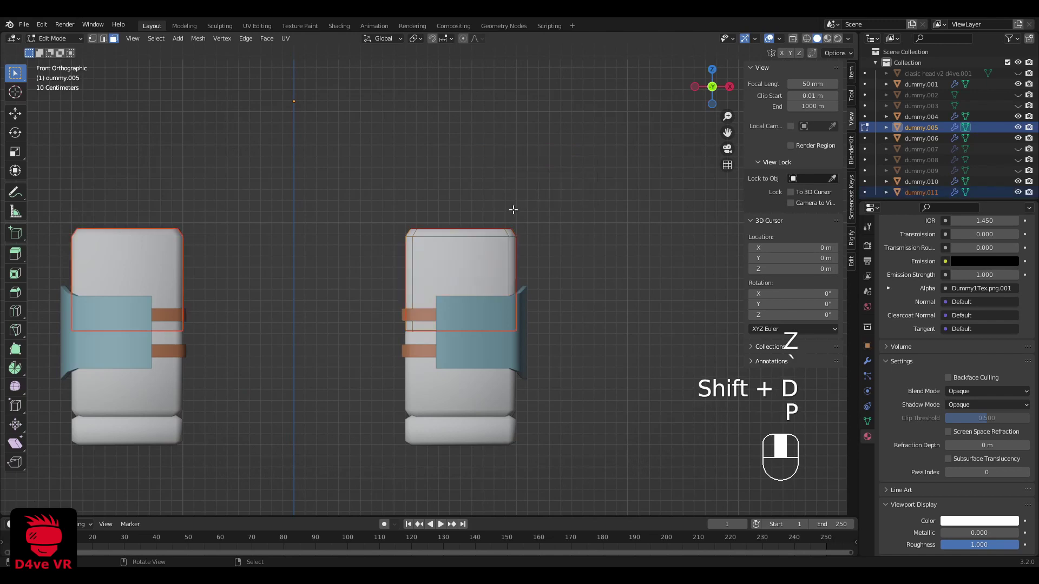
pyautogui.press('Tab')
pyautogui.scroll(2, 506, 232)
pyautogui.press('Tab')
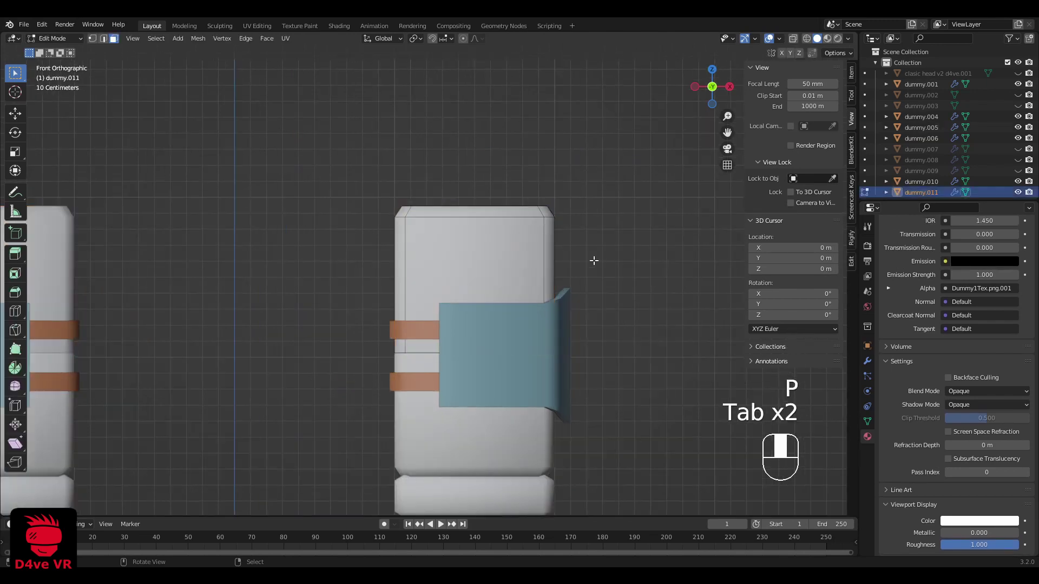
# Step: Raise the bottom vertices of the separated piece along Z to a short distance above the arm guard
pyautogui.press('z')
pyautogui.click(408, 258)
pyautogui.moveTo(309, 266); pyautogui.dragTo(608, 391)
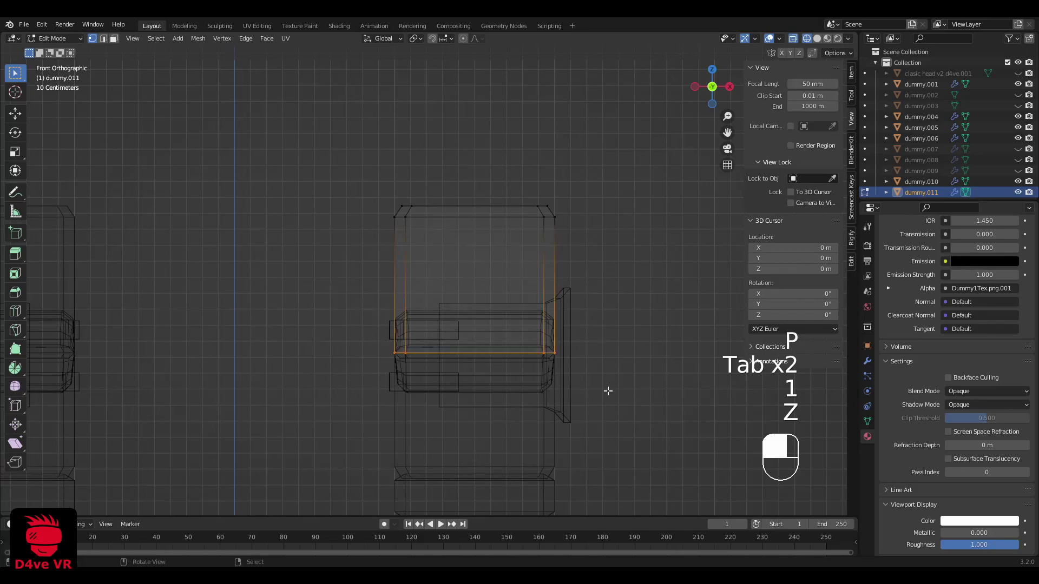
pyautogui.press('g')
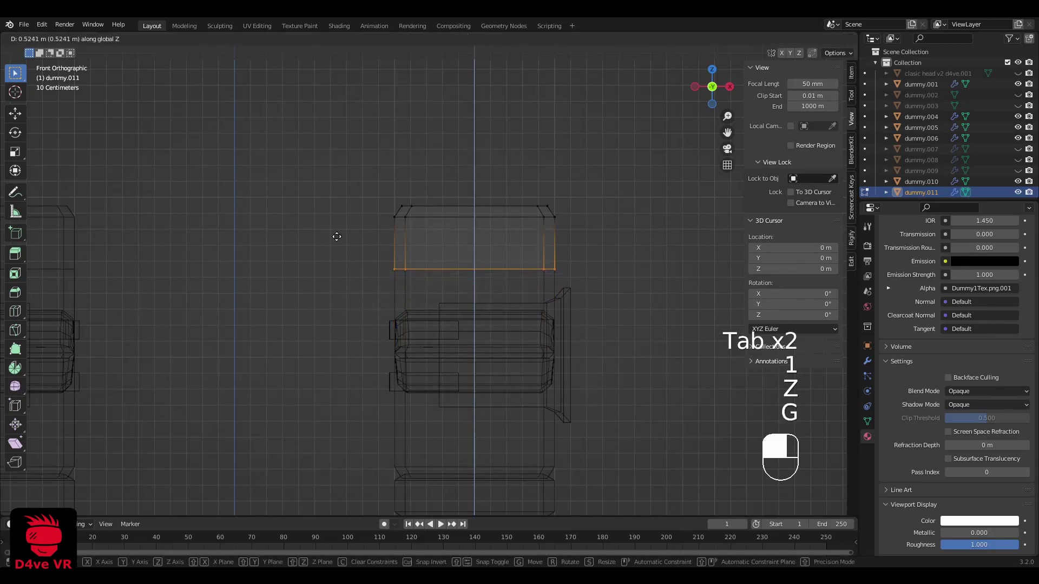
pyautogui.click(337, 243)
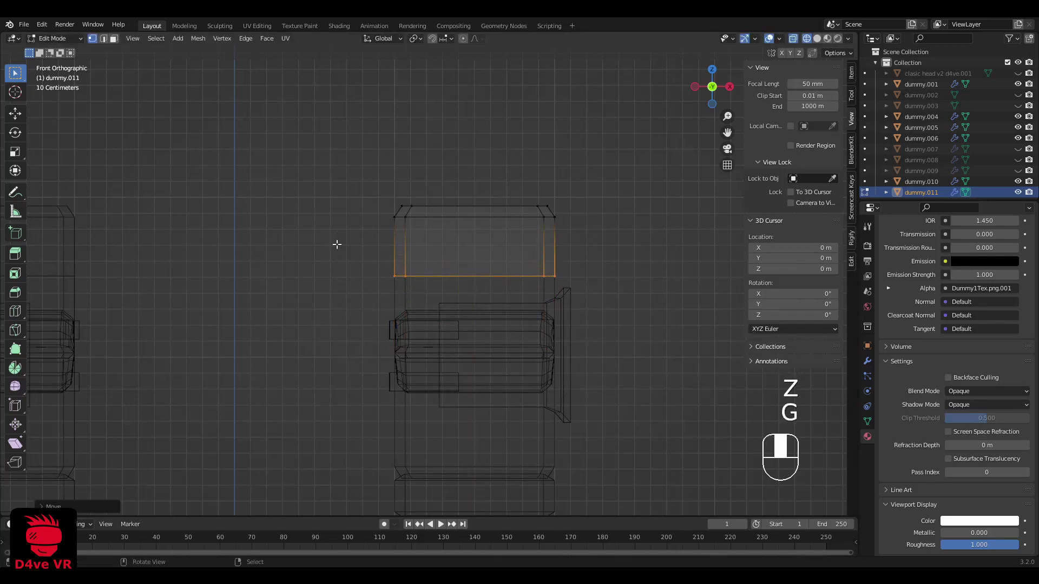
# Step: Delete the outermost vertices on the shoulder piece's inner, torso-facing side, using circle select in wireframe top view
pyautogui.press('z')
pyautogui.click(544, 244)
pyautogui.moveTo(446, 243); pyautogui.dragTo(489, 271, button='middle')
pyautogui.scroll(3, 489, 271)
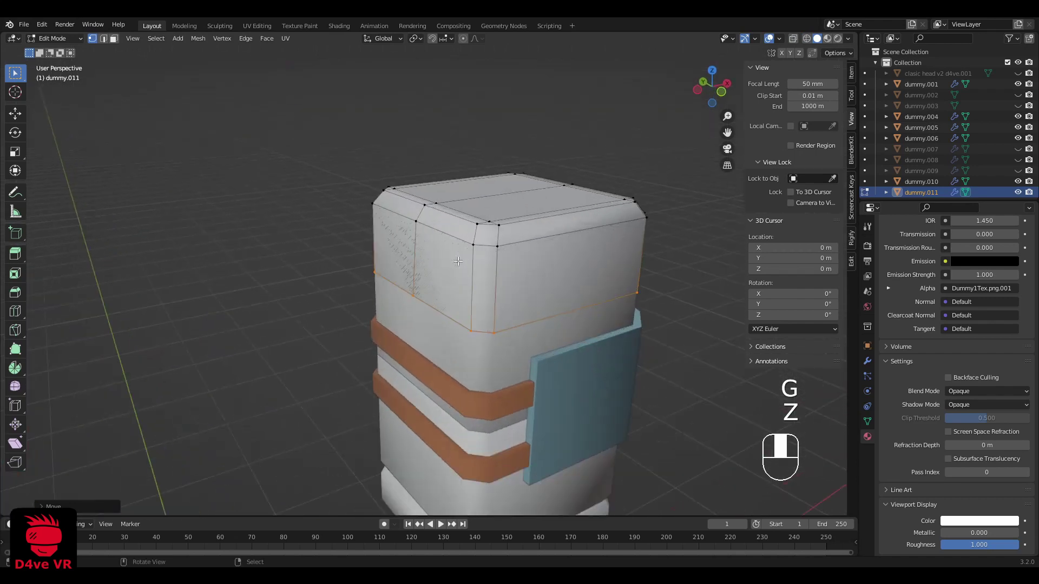
pyautogui.moveTo(426, 224); pyautogui.dragTo(395, 244, button='middle')
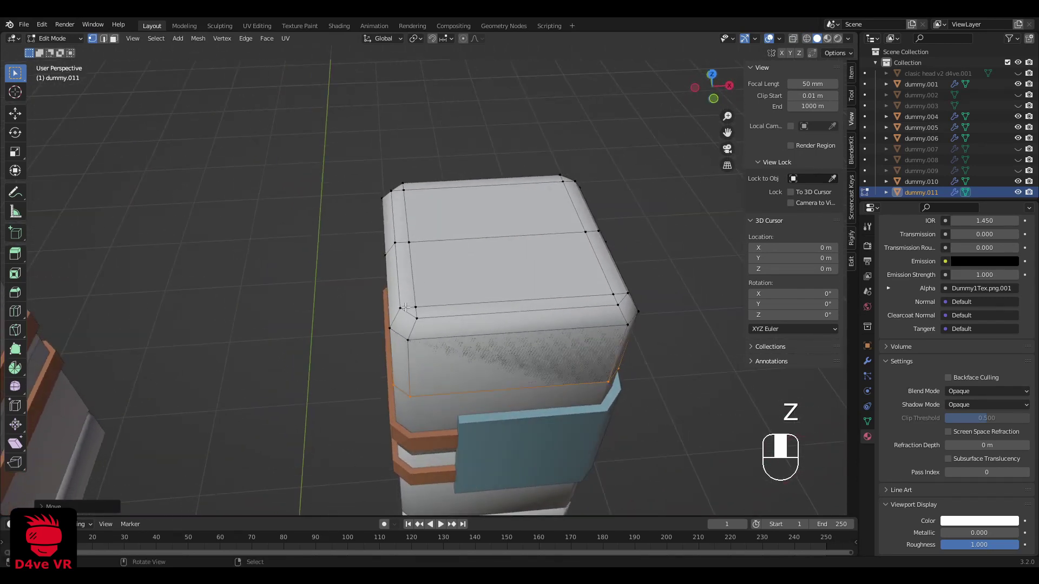
pyautogui.moveTo(404, 307); pyautogui.dragTo(432, 259, button='middle')
pyautogui.press('`')
pyautogui.click(440, 229)
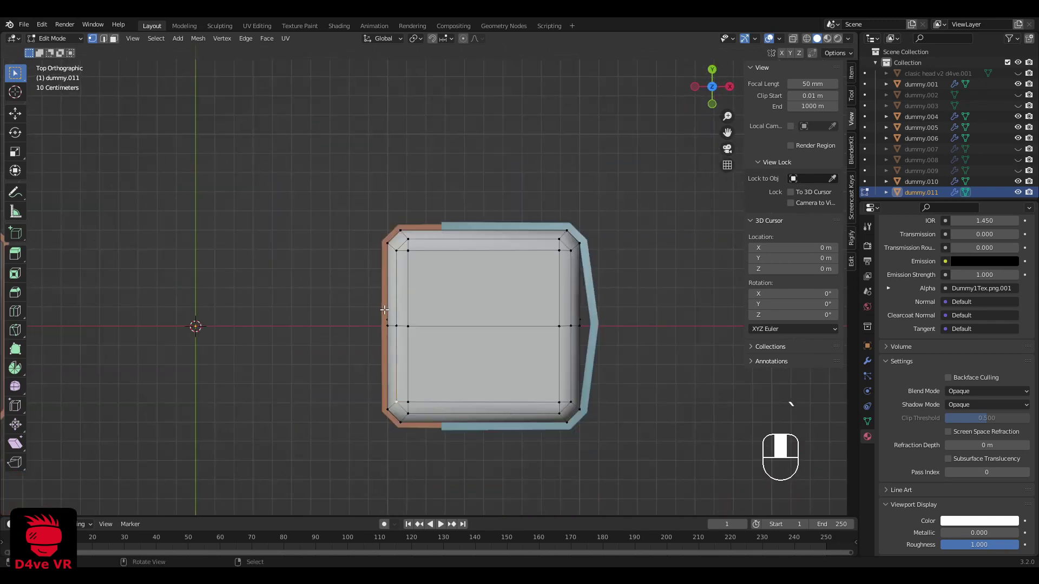
pyautogui.click(373, 332)
pyautogui.press('a')
pyautogui.press('a')
pyautogui.press('c')
pyautogui.click(387, 400)
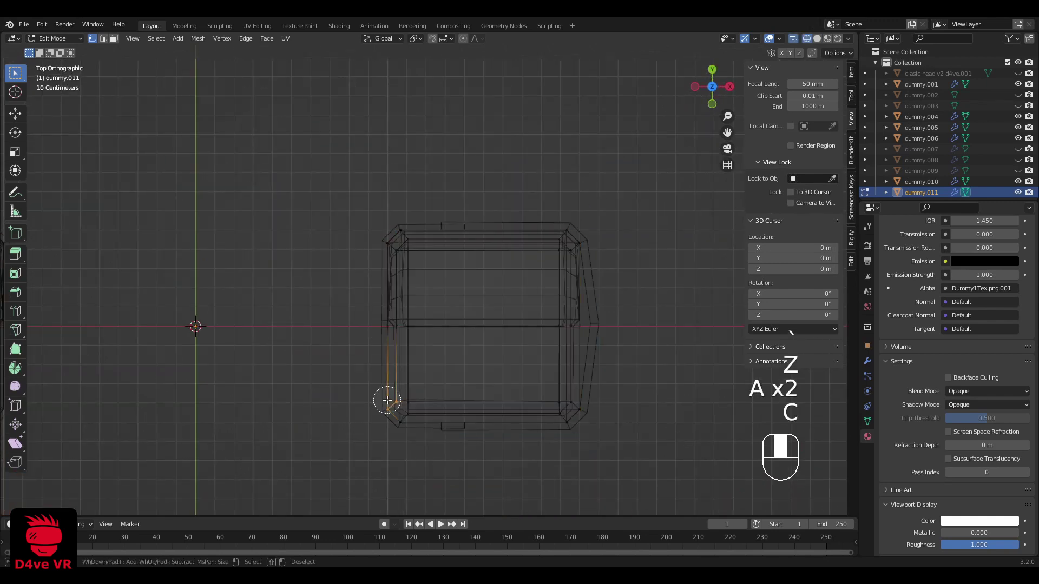
pyautogui.press('Delete')
pyautogui.click(544, 337)
pyautogui.press('z')
pyautogui.click(492, 276)
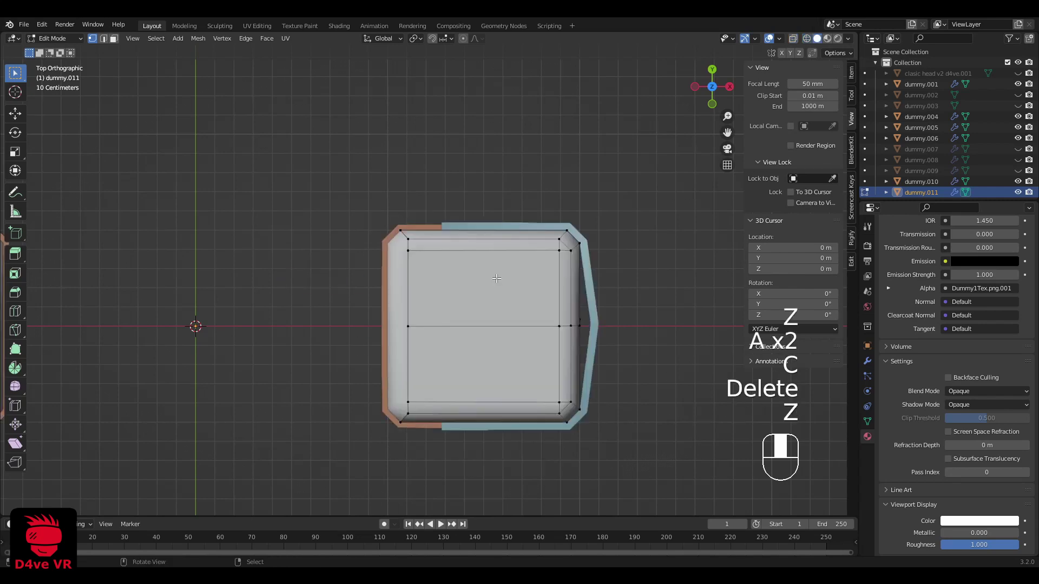
# Step: Try to scale the vertices along the shoulder piece's open inner edge in top view
pyautogui.moveTo(457, 319)
pyautogui.mouseDown(button='middle')
pyautogui.moveTo(473, 282)
pyautogui.moveTo(467, 304)
pyautogui.mouseUp(button='middle')
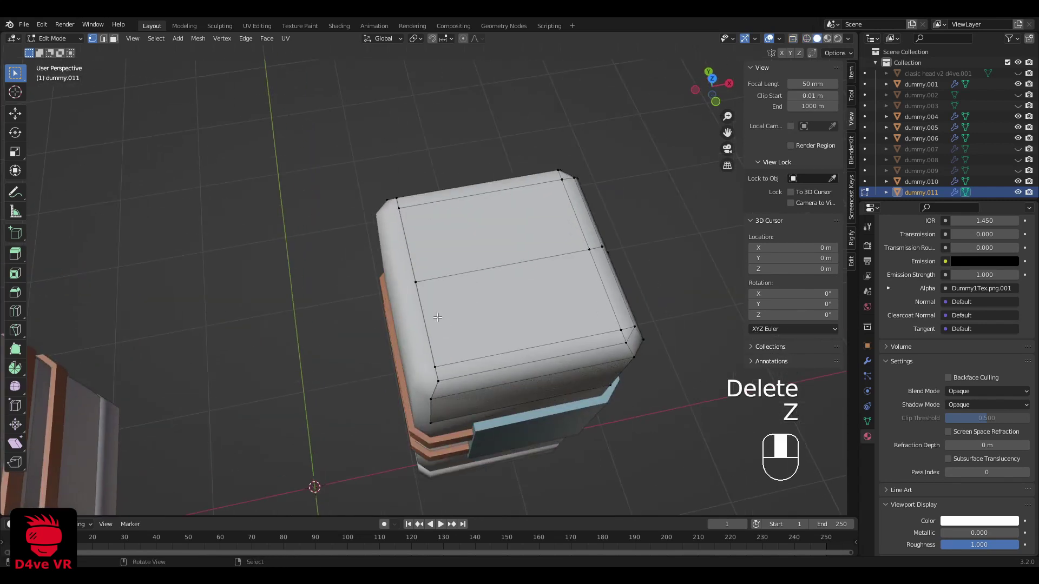
pyautogui.press('`')
pyautogui.click(393, 169)
pyautogui.moveTo(312, 176); pyautogui.dragTo(448, 505)
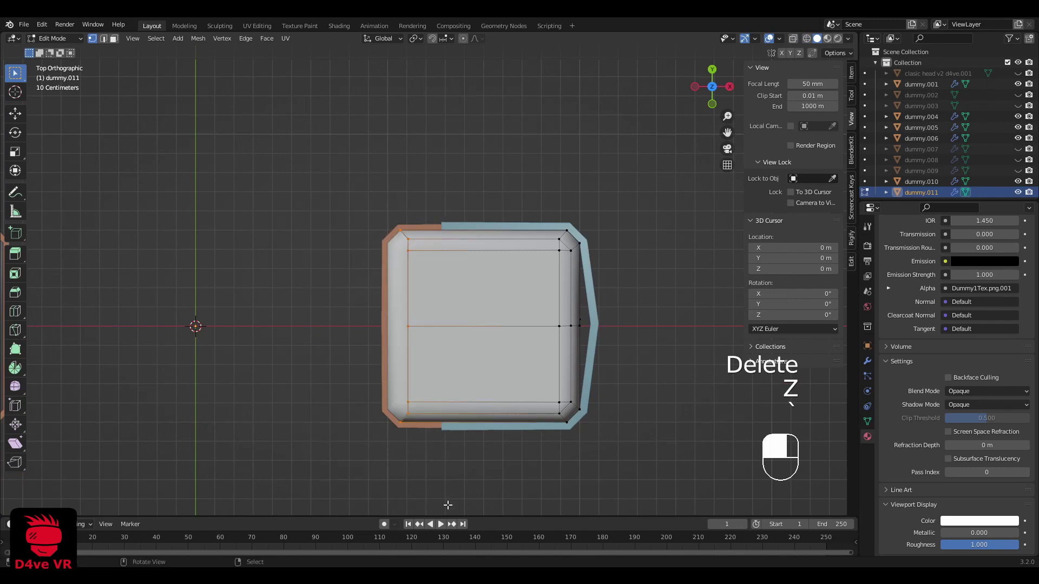
pyautogui.press('s')
pyautogui.click(520, 450)
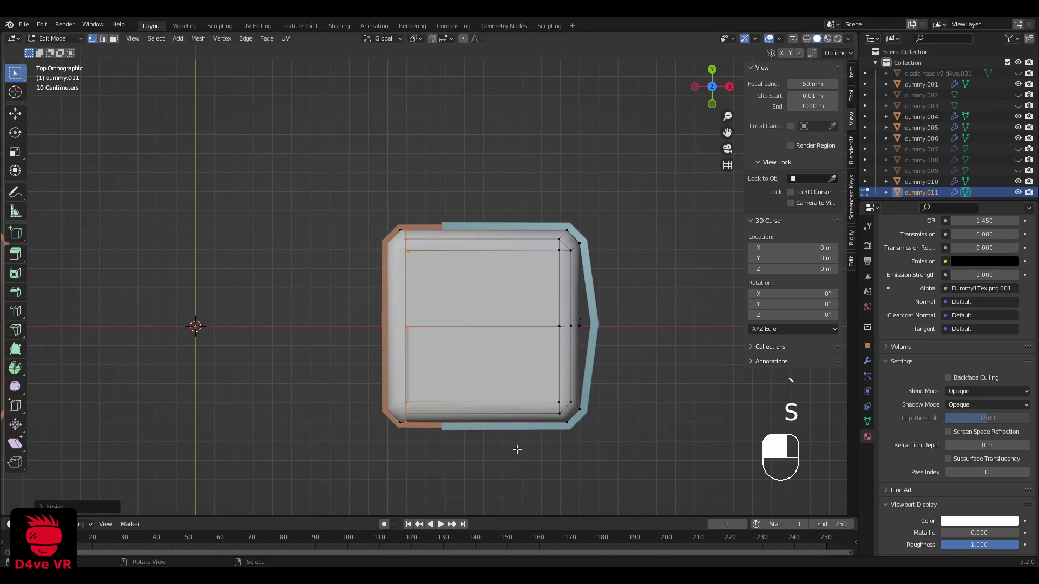
pyautogui.moveTo(517, 450)
pyautogui.mouseDown(button='middle')
pyautogui.moveTo(518, 400)
pyautogui.moveTo(508, 387)
pyautogui.mouseUp(button='middle')
pyautogui.hotkey('ctrl', 'z')
# Step: Select all vertices along the shoulder piece's open inner edge in wireframe and flatten them by scaling to 0 on X
pyautogui.press('`')
pyautogui.click(503, 325)
pyautogui.press('z')
pyautogui.click(409, 265)
pyautogui.moveTo(246, 153)
pyautogui.mouseDown()
pyautogui.moveTo(287, 239)
pyautogui.moveTo(423, 433)
pyautogui.mouseUp()
pyautogui.moveTo(444, 415); pyautogui.dragTo(456, 329, button='middle')
pyautogui.press('z')
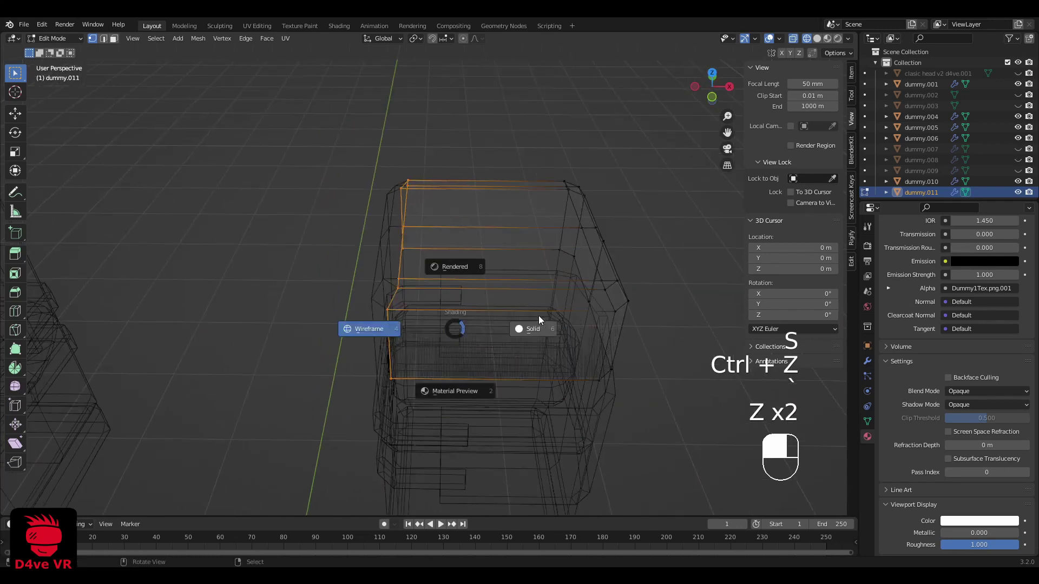
pyautogui.click(539, 316)
pyautogui.press('s')
pyautogui.press('x')
pyautogui.press('0')
pyautogui.click(541, 316)
# Step: Move the flattened inner edge about 0.1 m inward along X, leave Edit Mode and deselect everything
pyautogui.press('`')
pyautogui.click(457, 237)
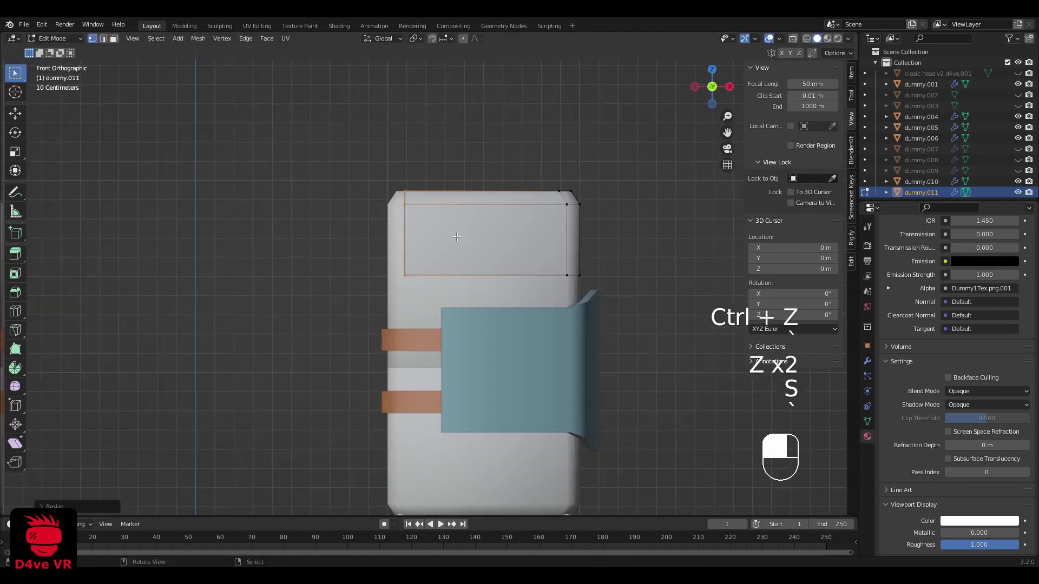
pyautogui.press('g')
pyautogui.press('x')
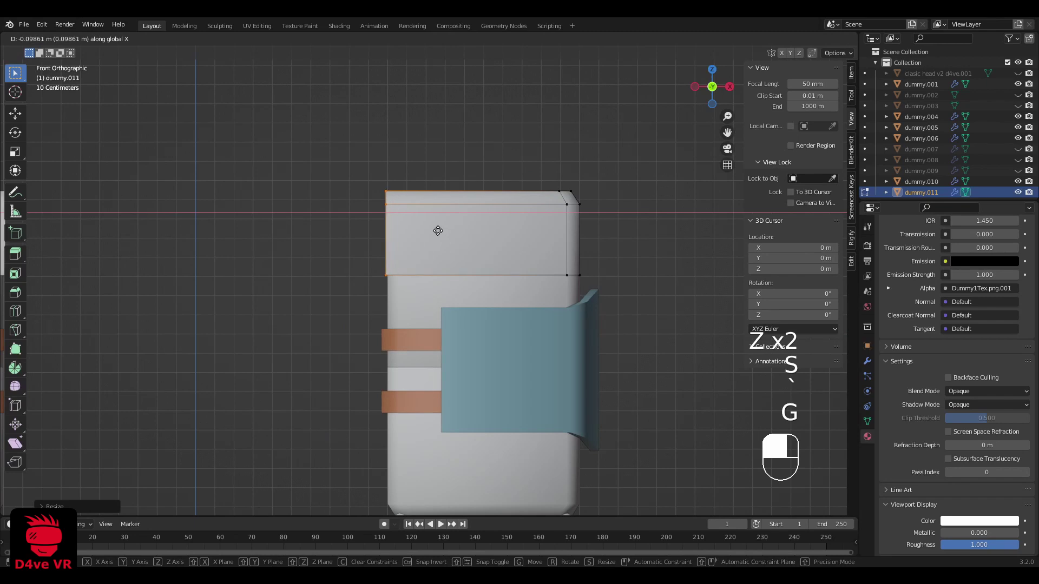
pyautogui.click(436, 230)
pyautogui.moveTo(496, 254)
pyautogui.mouseDown(button='middle')
pyautogui.moveTo(503, 283)
pyautogui.moveTo(549, 244)
pyautogui.moveTo(523, 284)
pyautogui.moveTo(504, 273)
pyautogui.mouseUp(button='middle')
pyautogui.press('Tab')
pyautogui.scroll(-2, 505, 270)
pyautogui.press('a')
pyautogui.press('a')
pyautogui.scroll(-3, 503, 282)
# Step: Move the bottom middle vertex on the shoulder piece's outer side about 0.03 m along negative Y to centre it
pyautogui.press('Tab')
pyautogui.press('`')
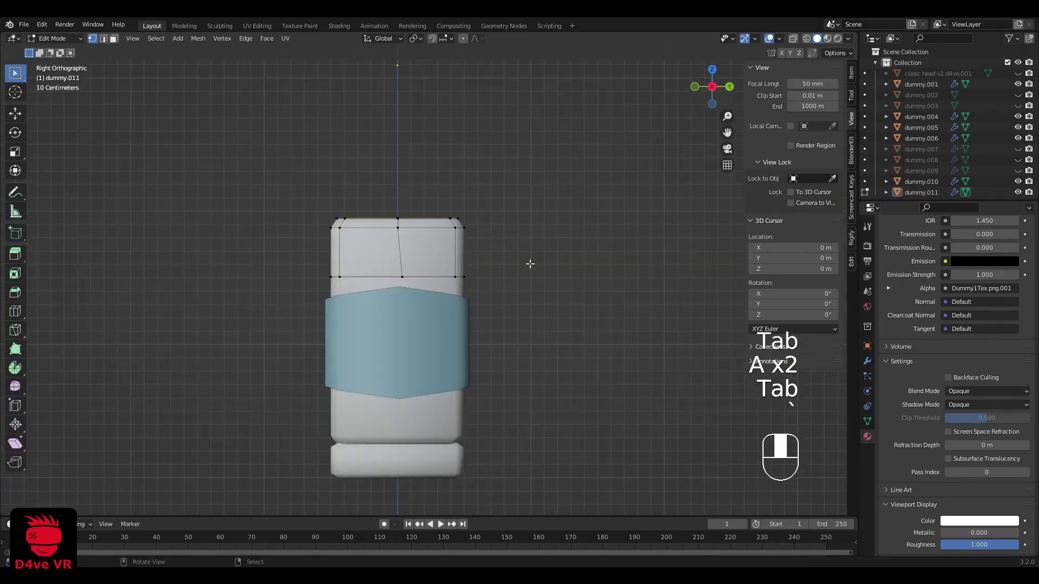
pyautogui.scroll(3, 404, 245)
pyautogui.press('g')
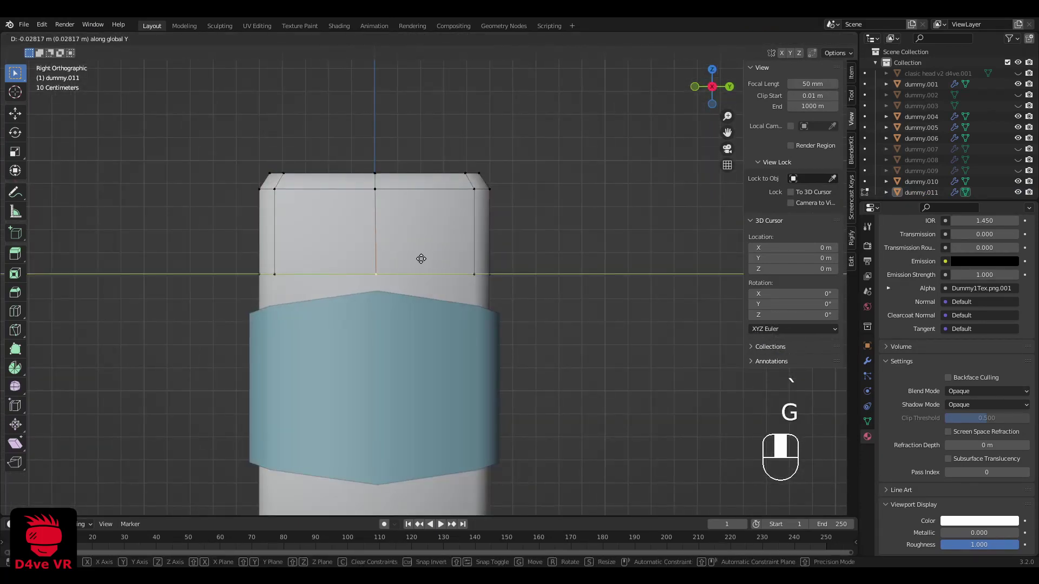
pyautogui.click(421, 259)
# Step: Move the vertical middle edge on the shoulder piece's outer side about 0.05 m outward in front view
pyautogui.moveTo(421, 258); pyautogui.dragTo(516, 204, button='middle')
pyautogui.press('2')
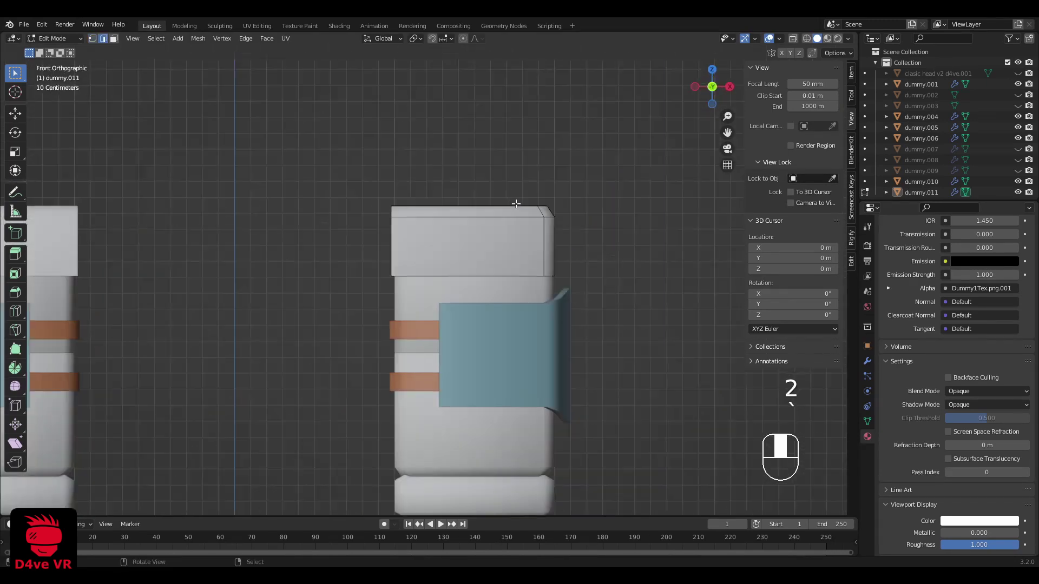
pyautogui.press('g')
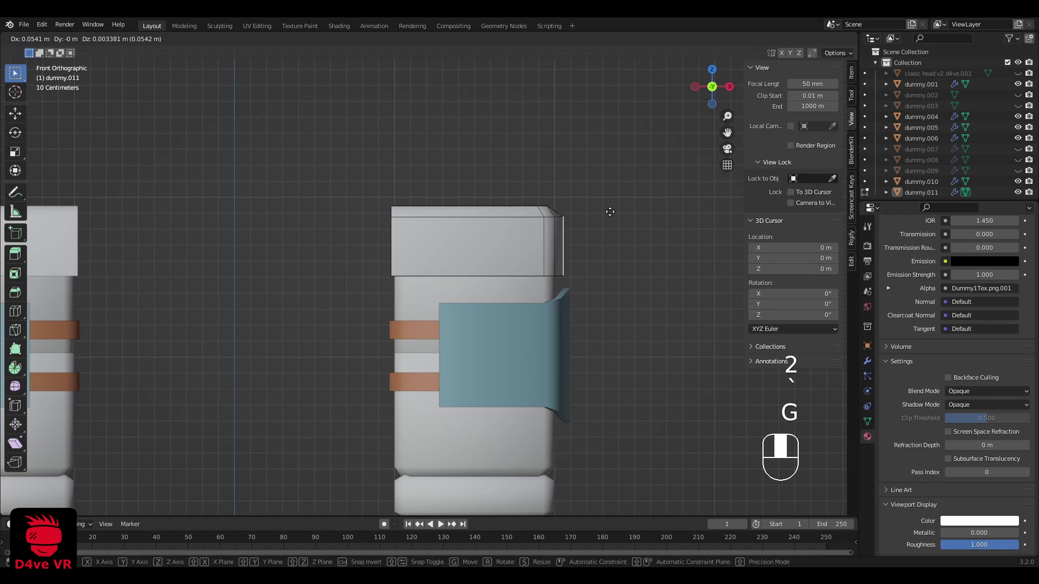
pyautogui.click(610, 212)
# Step: Raise the middle edge on the shoulder piece's top by about 0.05 m in front view
pyautogui.moveTo(609, 212); pyautogui.dragTo(536, 231, button='middle')
pyautogui.rightClick(520, 215)
pyautogui.press('`')
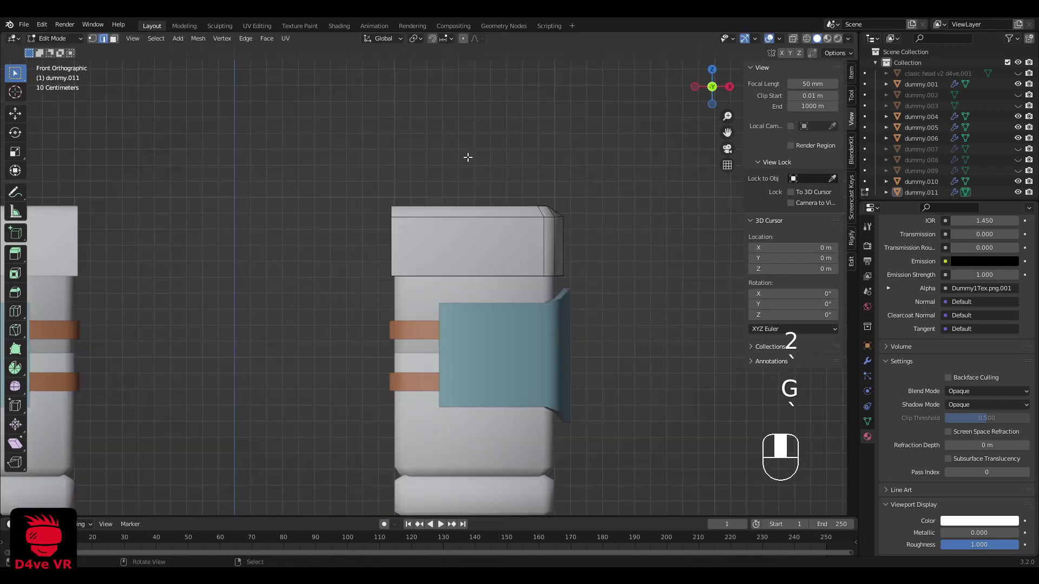
pyautogui.press('g')
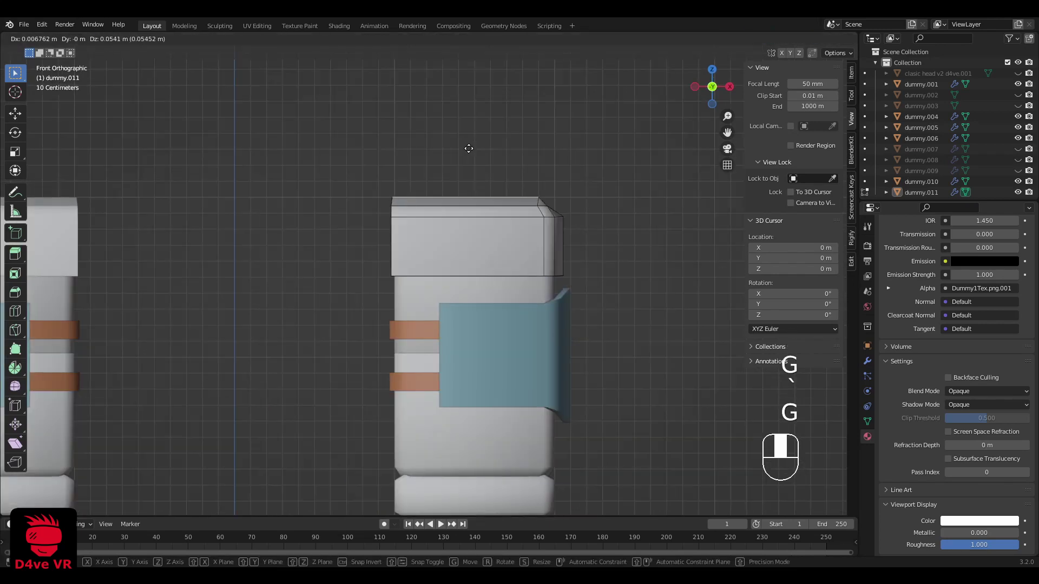
pyautogui.click(468, 149)
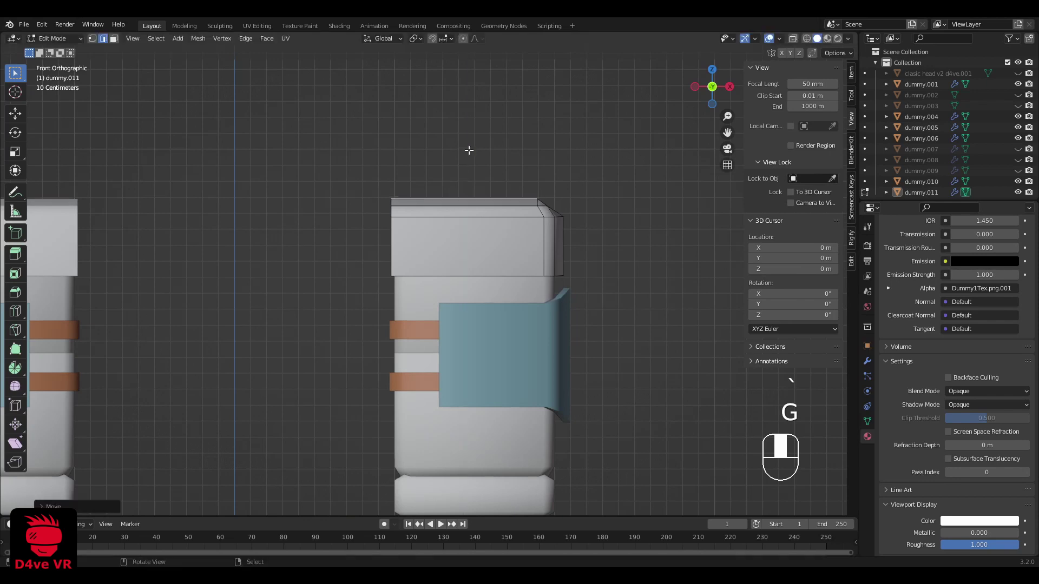
# Step: Move the middle vertex of the shoulder piece's upper outer bevel up and outward, then return to Object Mode
pyautogui.moveTo(468, 151); pyautogui.dragTo(542, 223, button='middle')
pyautogui.press('KP_1')
pyautogui.press('g')
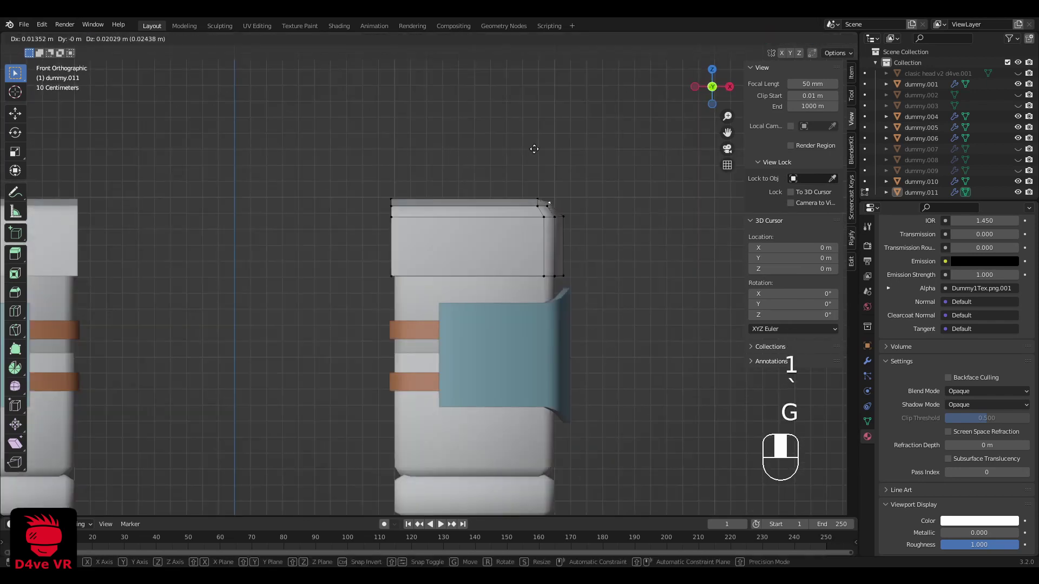
pyautogui.click(538, 147)
pyautogui.press('Tab')
pyautogui.scroll(-4, 538, 204)
pyautogui.moveTo(538, 204); pyautogui.dragTo(491, 220, button='middle')
pyautogui.scroll(5, 492, 220)
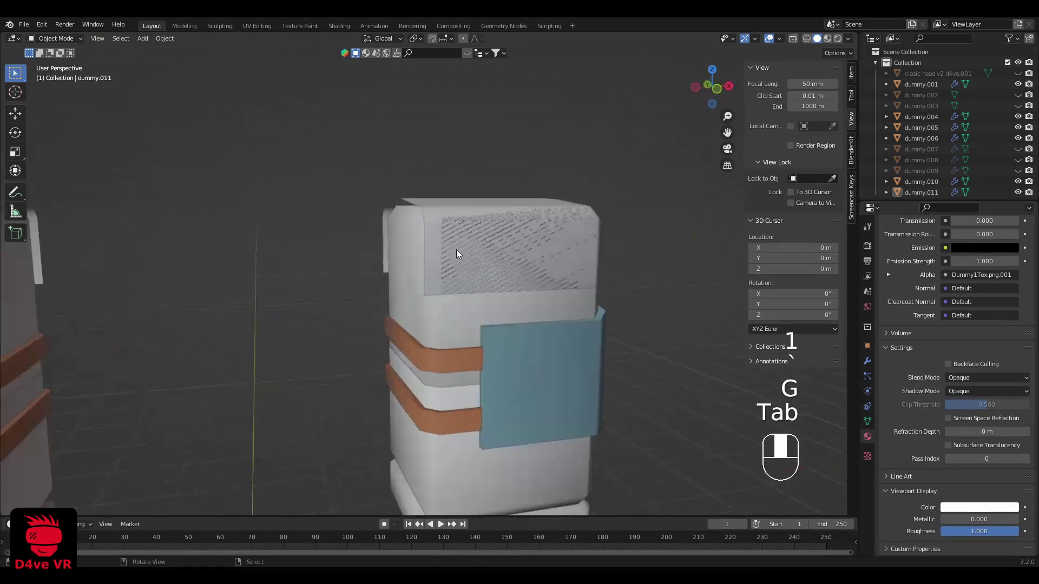
# Step: Add a Solidify modifier to the shoulder piece and thicken it outward by 0.045 m
pyautogui.click(423, 199)
pyautogui.click(868, 361)
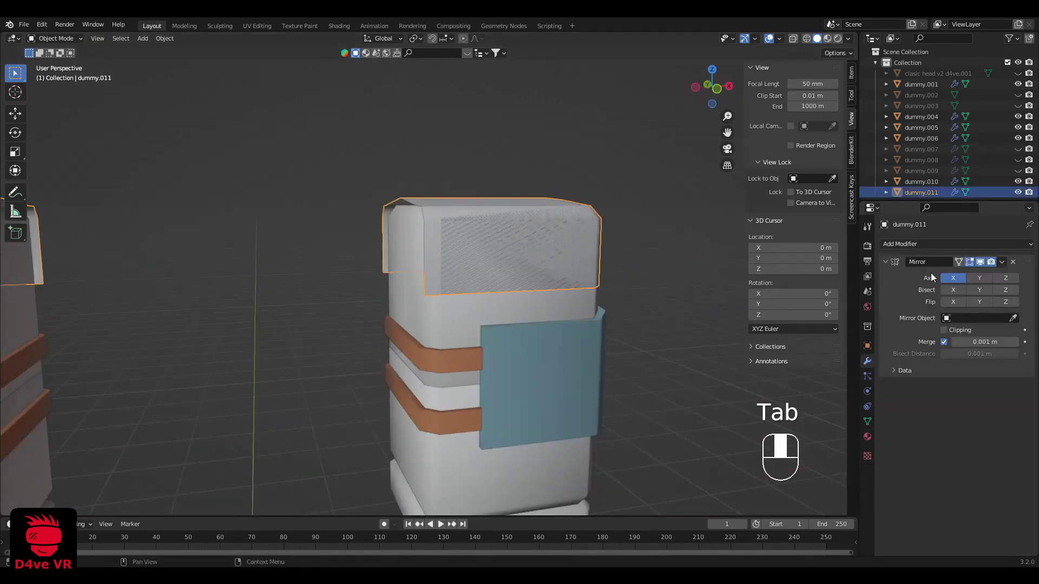
pyautogui.click(940, 243)
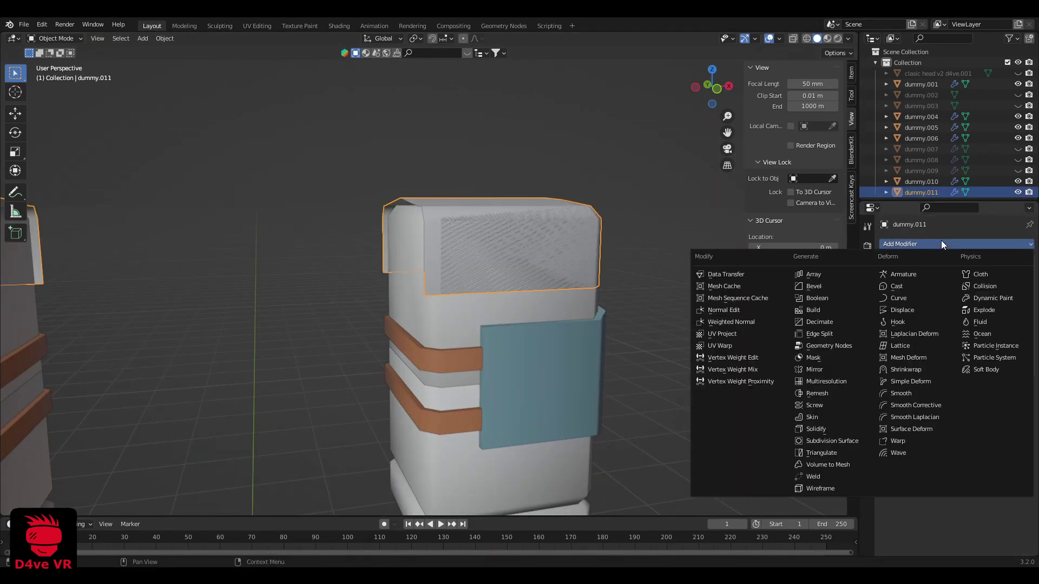
pyautogui.click(840, 430)
pyautogui.moveTo(704, 303); pyautogui.dragTo(939, 427, button='middle')
pyautogui.keyDown('shift'); pyautogui.moveTo(971, 414); pyautogui.dragTo(959, 413); pyautogui.keyUp('shift')
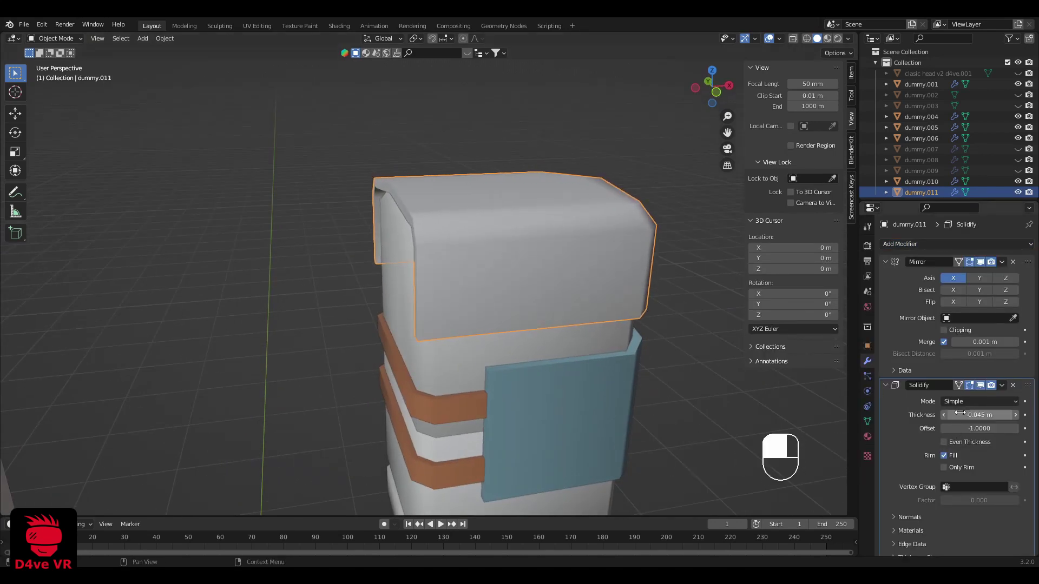
# Step: Replace the shoulder piece's Dummy1Mtl material with the existing armor material
pyautogui.scroll(-4, 645, 339)
pyautogui.moveTo(645, 338); pyautogui.dragTo(610, 301, button='middle')
pyautogui.press('a')
pyautogui.press('a')
pyautogui.click(519, 265)
pyautogui.click(866, 437)
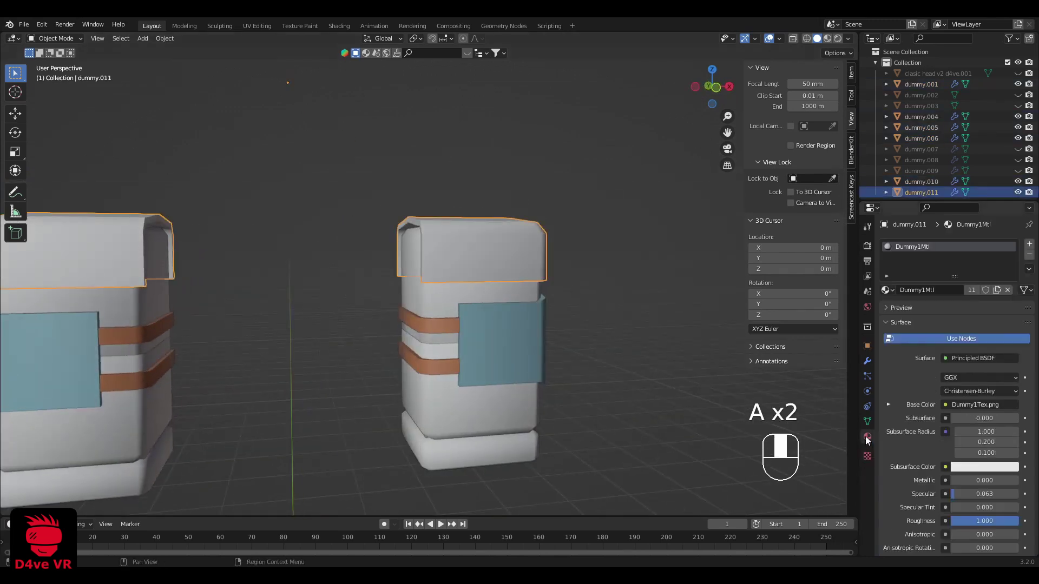
pyautogui.click(887, 290)
pyautogui.click(920, 308)
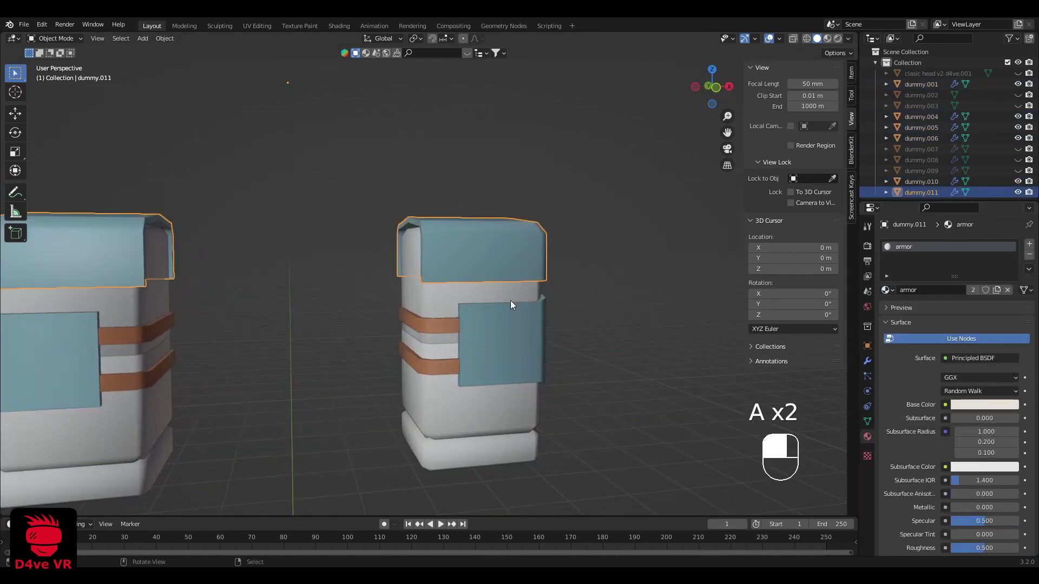
# Step: Reveal all hidden body parts, deselect everything and view the whole character from the front
pyautogui.press('a')
pyautogui.press('a')
pyautogui.scroll(-3, 525, 324)
pyautogui.moveTo(526, 327); pyautogui.dragTo(589, 315, button='middle')
pyautogui.hotkey('alt', 'h')
pyautogui.press('a')
pyautogui.press('a')
pyautogui.press('`')
pyautogui.click(495, 267)
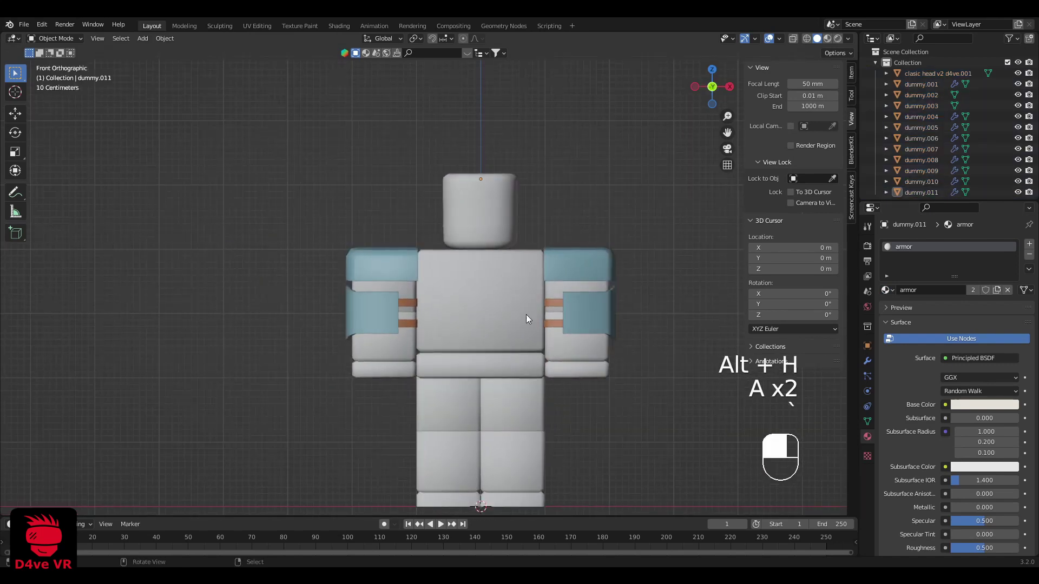
# Step: Open the head in Edit Mode with face selection and clear the selection
pyautogui.scroll(4, 545, 308)
pyautogui.keyDown('shift'); pyautogui.moveTo(555, 150); pyautogui.dragTo(465, 279, button='middle'); pyautogui.keyUp('shift')
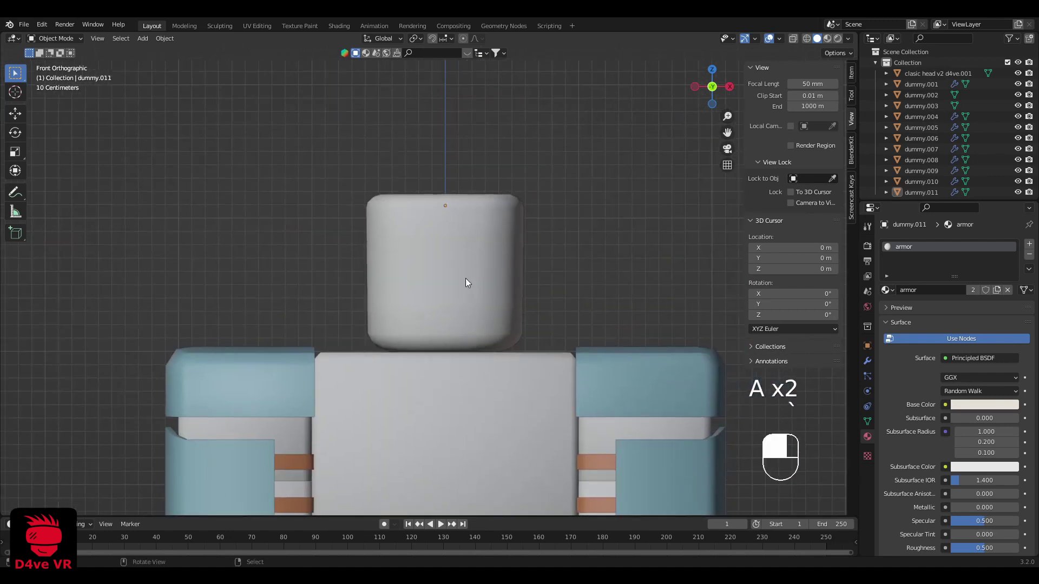
pyautogui.click(466, 277)
pyautogui.press('Tab')
pyautogui.scroll(-1, 529, 232)
pyautogui.scroll(3, 530, 230)
pyautogui.press('3')
pyautogui.press('a')
pyautogui.press('a')
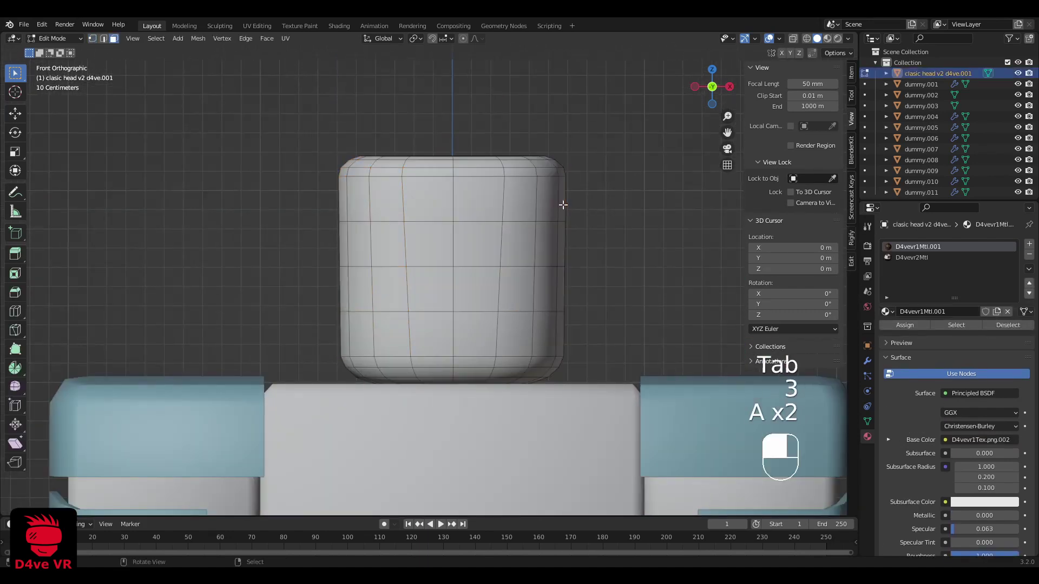
# Step: Duplicate the ring of faces around the head's upper part in place and separate it into its own object
pyautogui.keyDown('alt'); pyautogui.keyDown('shift'); pyautogui.click(563, 204); pyautogui.keyUp('shift'); pyautogui.keyUp('alt')
pyautogui.hotkey('shift', 'd')
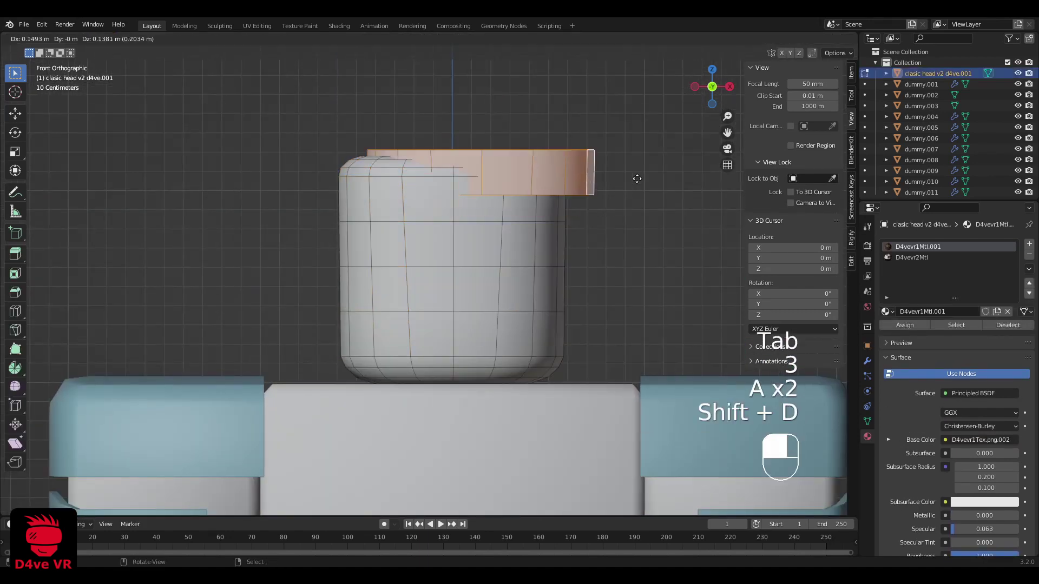
pyautogui.rightClick(629, 205)
pyautogui.press('p')
pyautogui.click(628, 206)
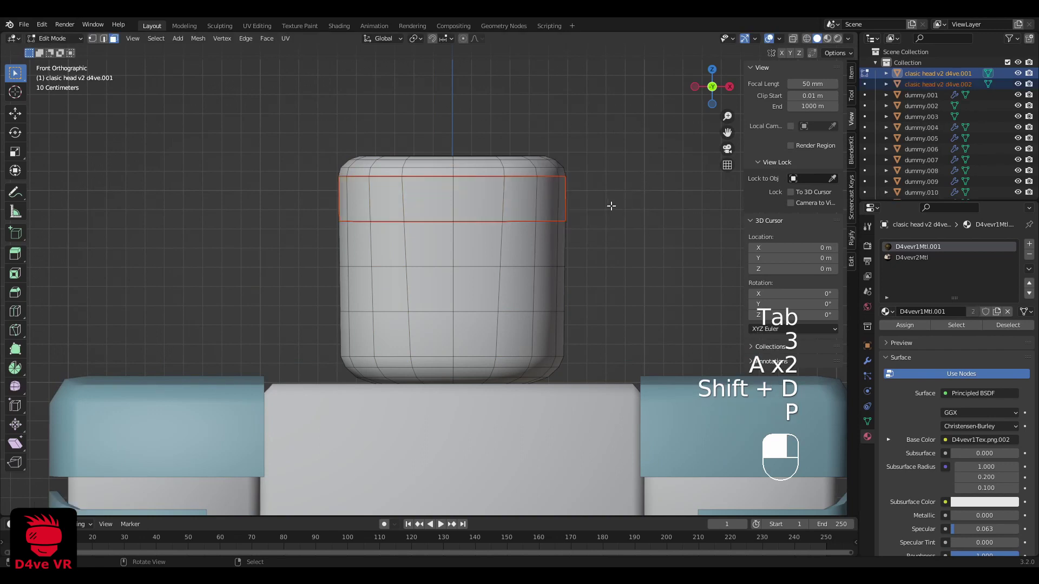
# Step: Leave Edit Mode and give the separated head ring a Solidify modifier with a thickness of -0.031 m
pyautogui.press('Tab')
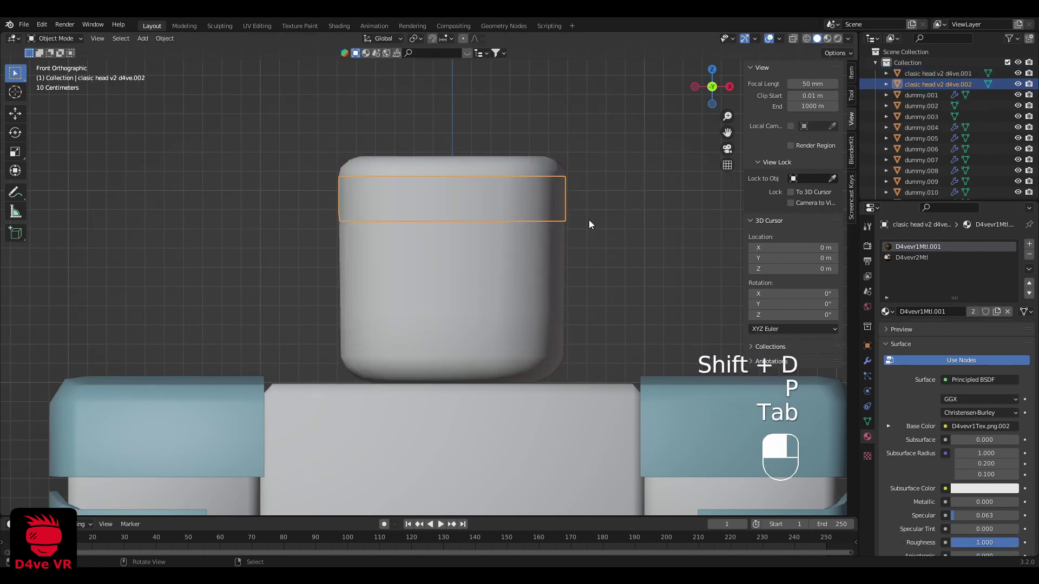
pyautogui.click(868, 361)
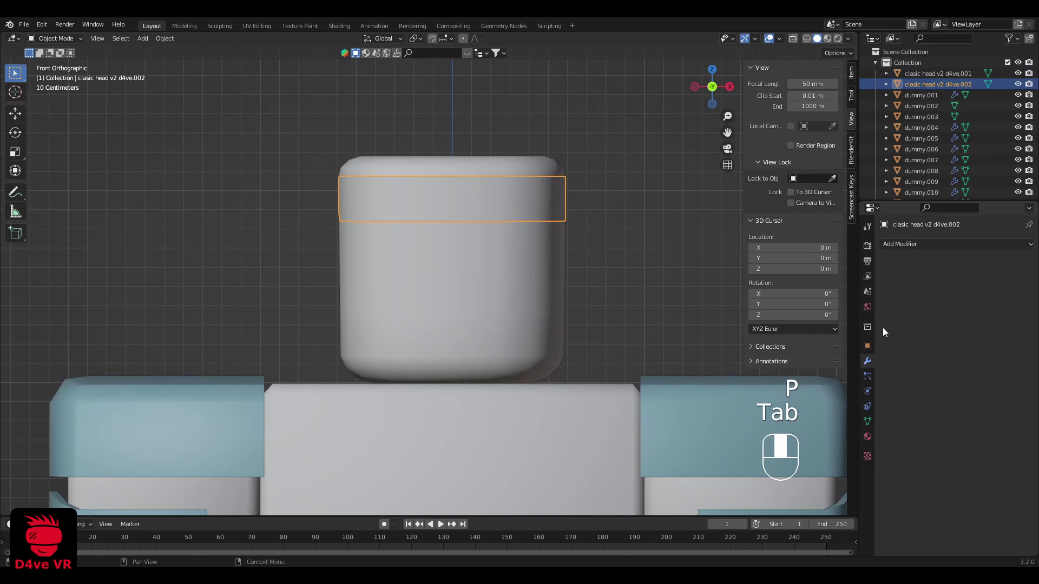
pyautogui.click(915, 244)
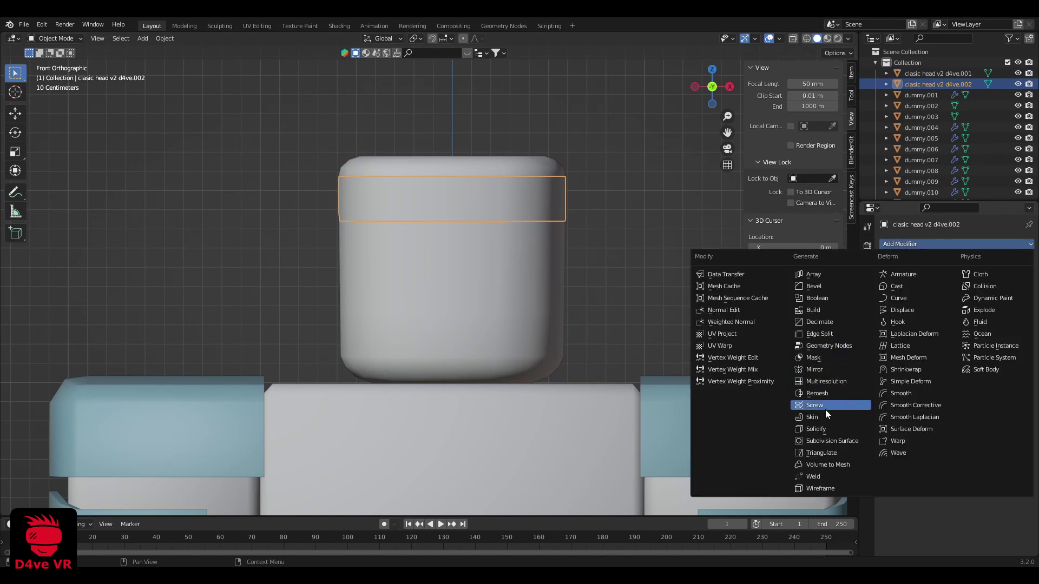
pyautogui.click(815, 429)
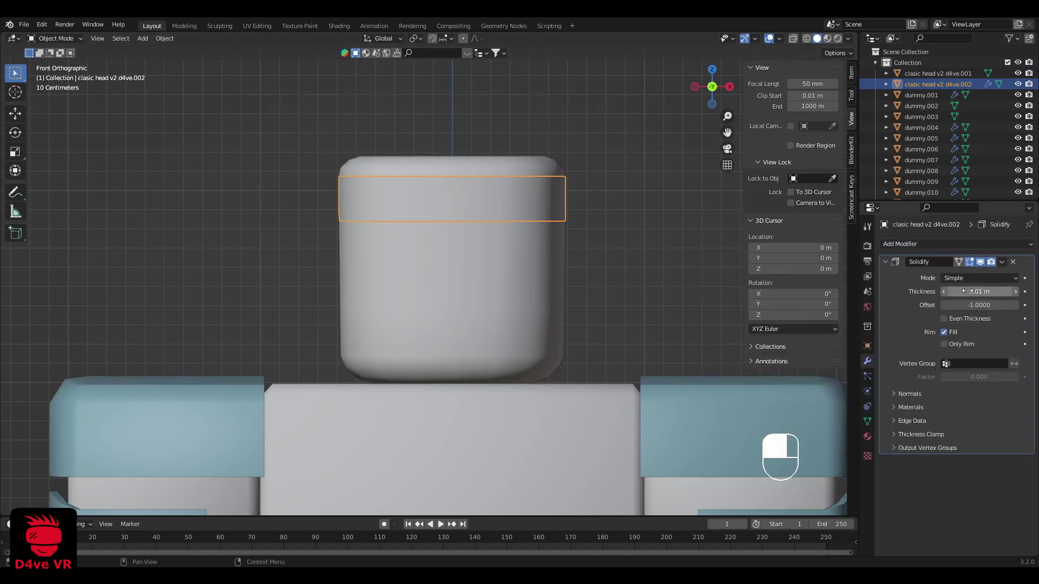
pyautogui.moveTo(690, 248); pyautogui.dragTo(728, 287, button='middle')
pyautogui.moveTo(986, 292); pyautogui.dragTo(950, 291)
# Step: Stretch the headband's front centre vertices vertically about 2.2 times to form a pointed front, and deselect everything in Object Mode
pyautogui.press('Tab')
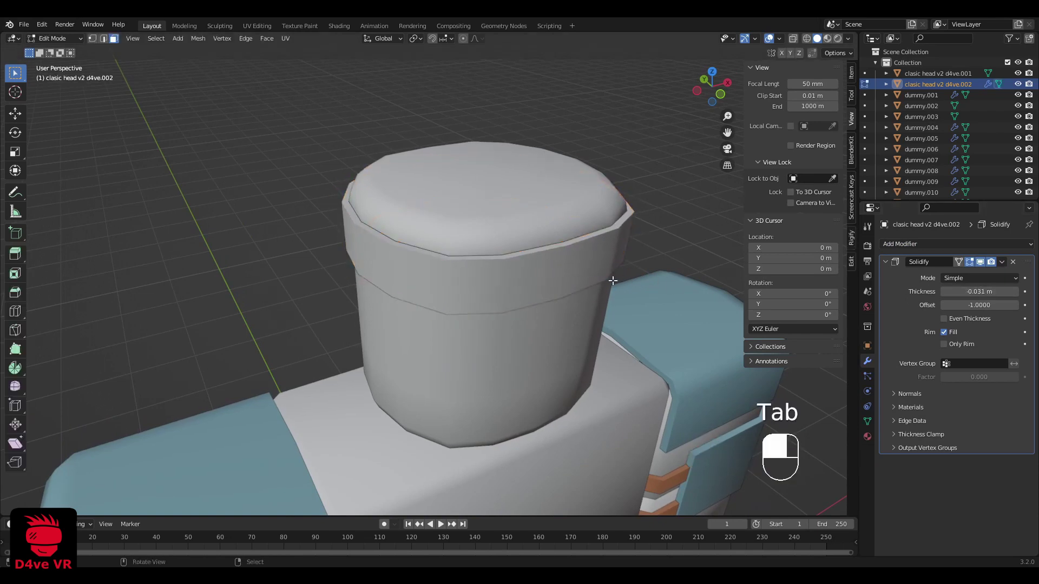
pyautogui.moveTo(543, 216); pyautogui.dragTo(543, 235, button='middle')
pyautogui.press('z')
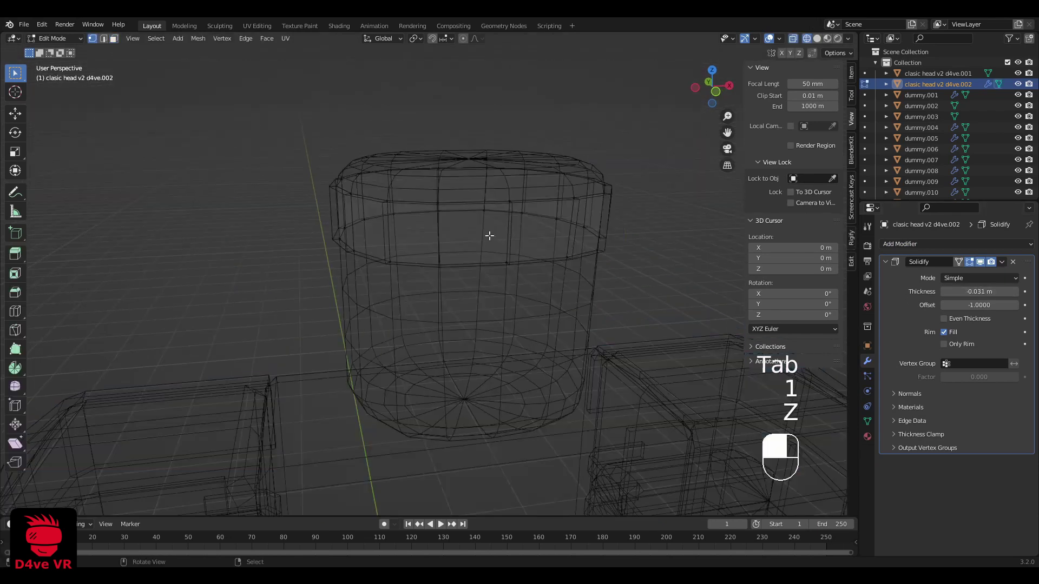
pyautogui.press('z')
pyautogui.moveTo(604, 289); pyautogui.dragTo(597, 259, button='middle')
pyautogui.press('s')
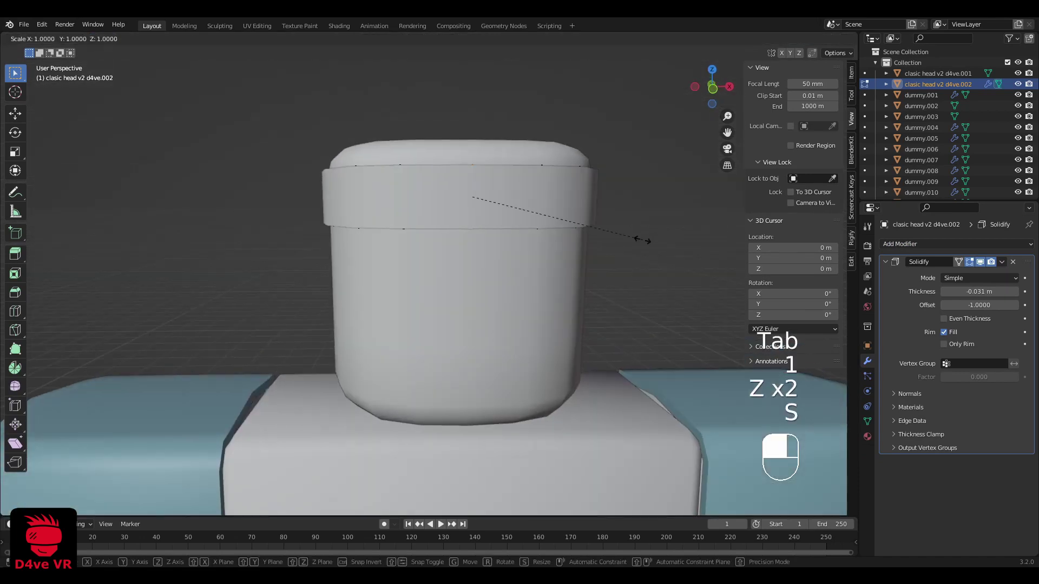
pyautogui.press('z')
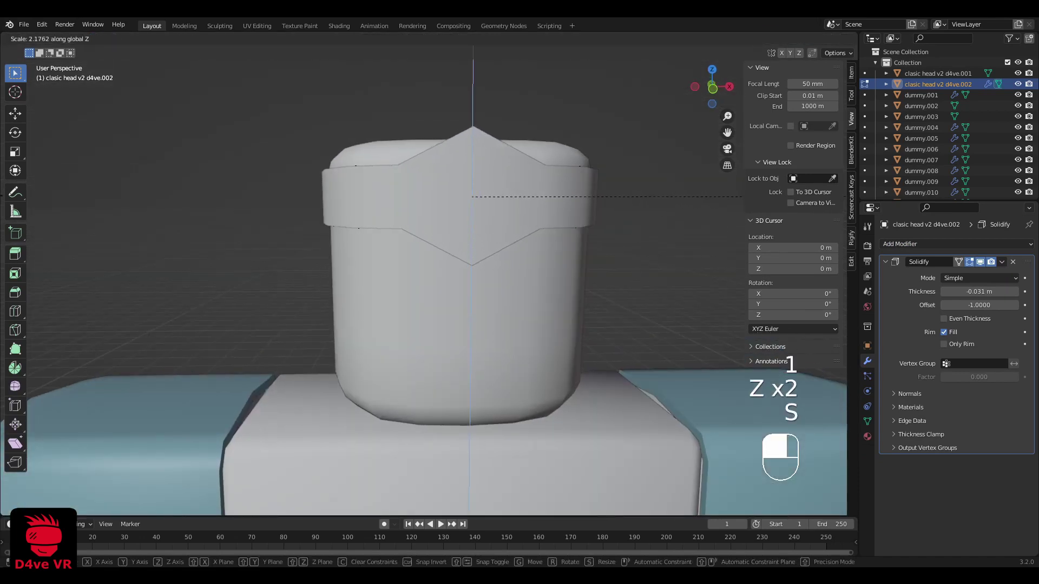
pyautogui.click(741, 196)
pyautogui.scroll(-5, 390, 238)
pyautogui.press('Tab')
pyautogui.press('a')
pyautogui.press('a')
pyautogui.moveTo(415, 289); pyautogui.dragTo(438, 338, button='middle')
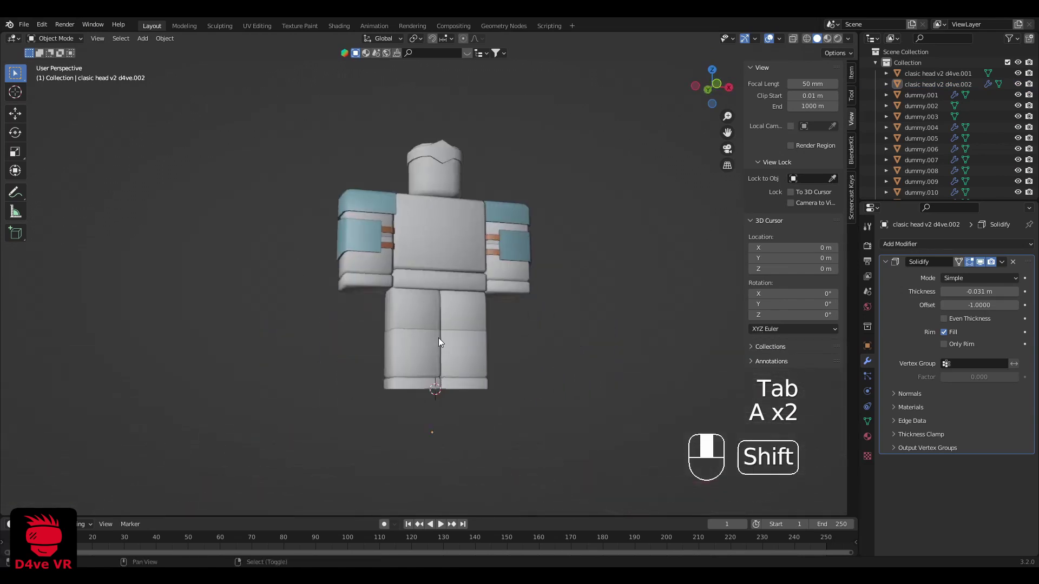
# Step: Open the lower leg in Edit Mode from the front and select the ring of side faces around it
pyautogui.press('`')
pyautogui.click(494, 379)
pyautogui.scroll(4, 478, 396)
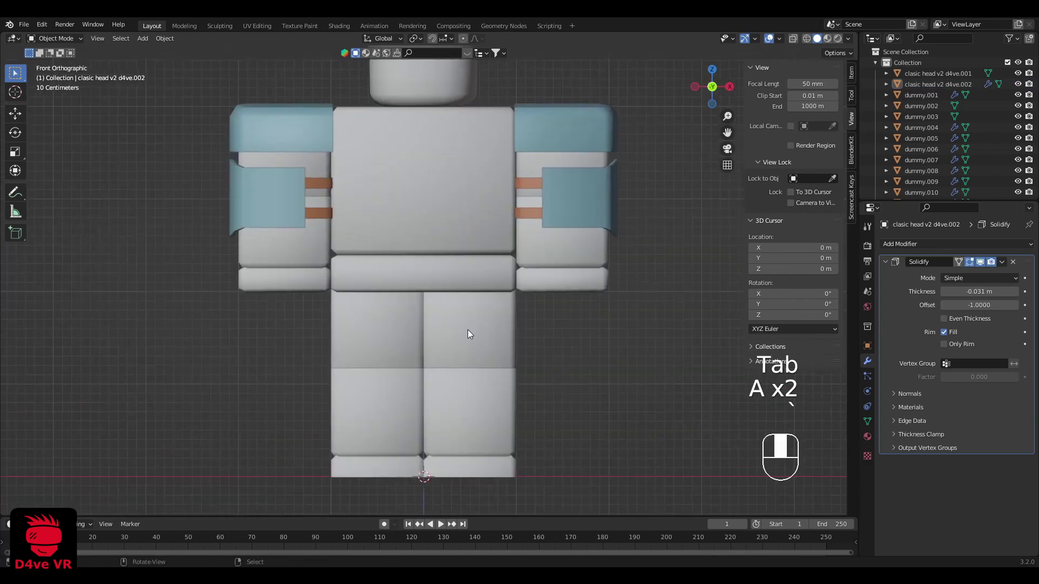
pyautogui.click(483, 372)
pyautogui.press('Tab')
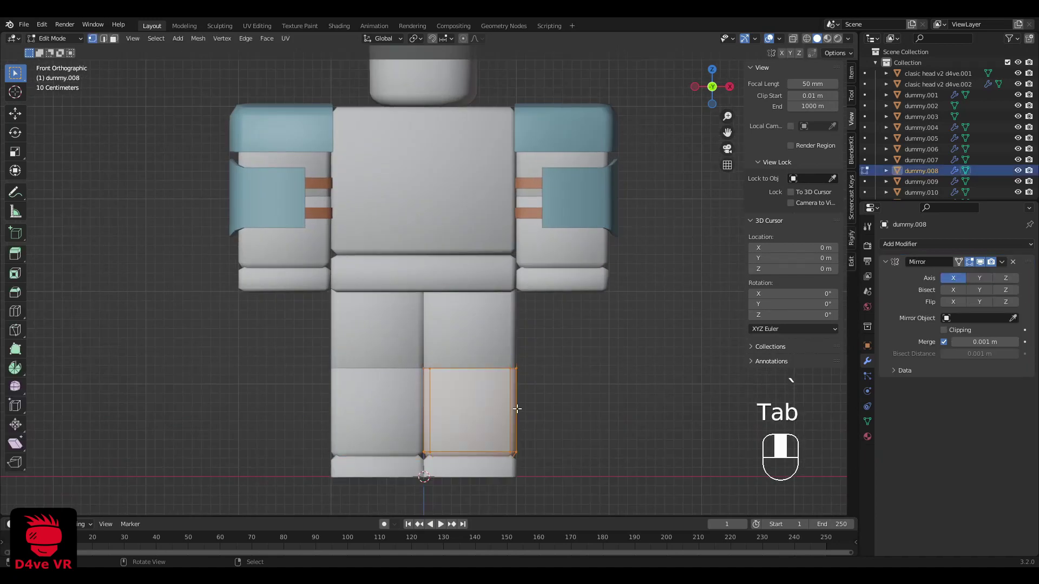
pyautogui.scroll(2, 517, 408)
pyautogui.press('3')
pyautogui.press('a')
pyautogui.press('a')
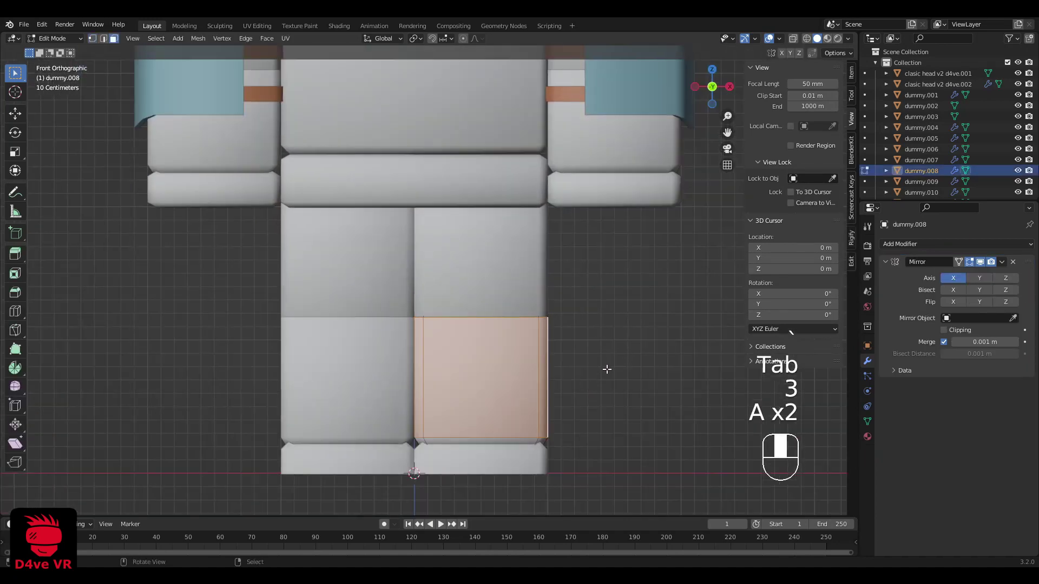
# Step: Duplicate the leg's ring of faces in place, separate it into its own object and select that object
pyautogui.hotkey('shift', 'd')
pyautogui.rightClick(637, 306)
pyautogui.press('p')
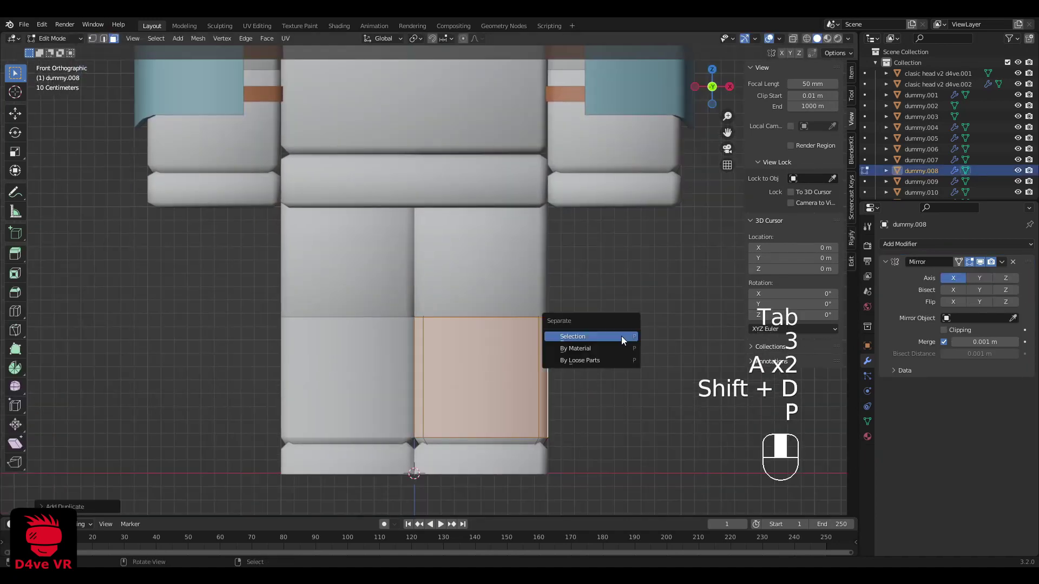
pyautogui.click(621, 336)
pyautogui.press('Tab')
pyautogui.click(545, 354)
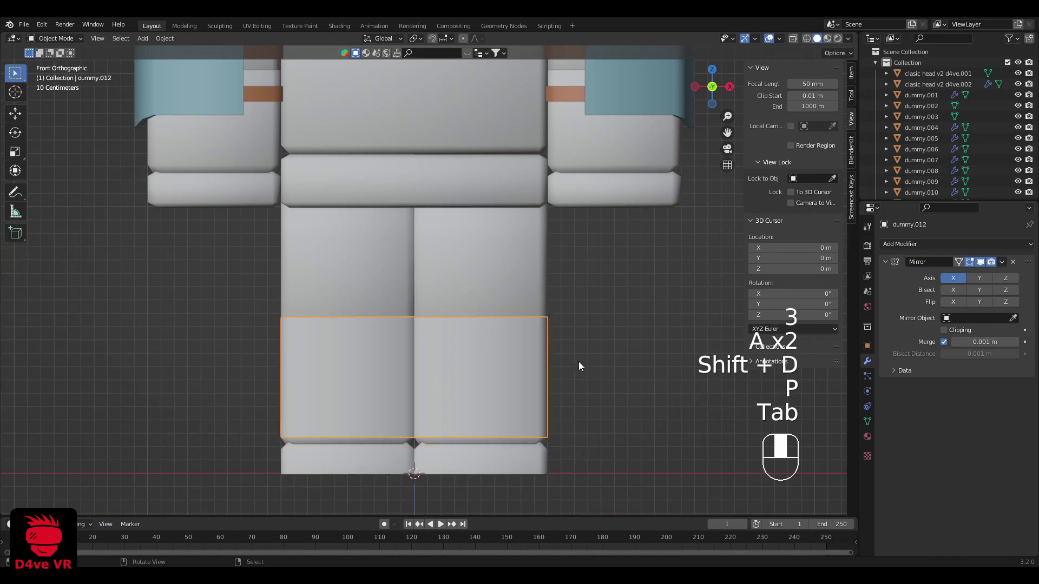
# Step: Select all the vertices of the separated leg ring in wireframe and move them up about 0.4 m along Z
pyautogui.press('Tab')
pyautogui.press('1')
pyautogui.press('z')
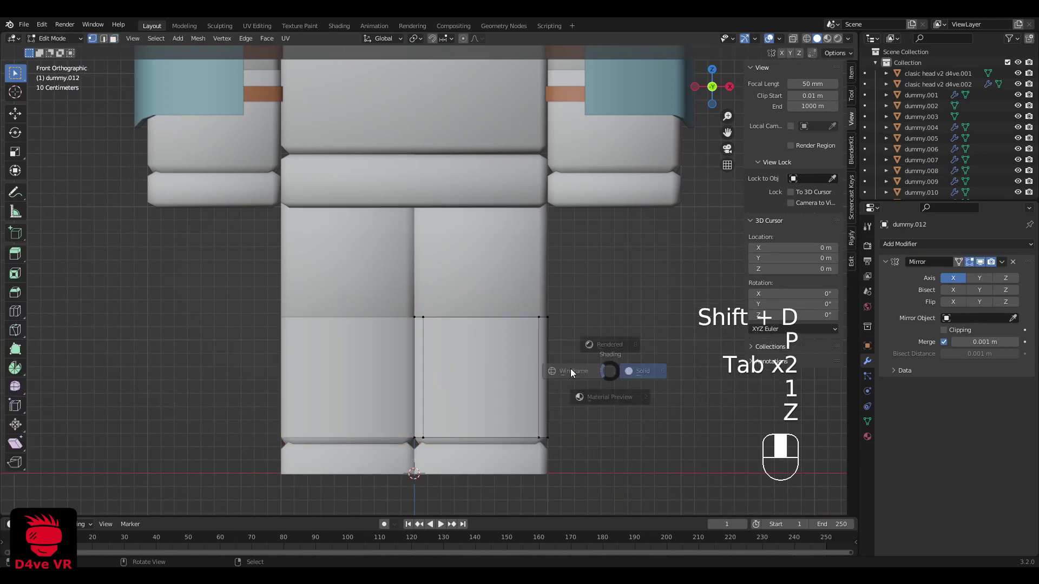
pyautogui.moveTo(346, 274); pyautogui.dragTo(587, 482)
pyautogui.press('g')
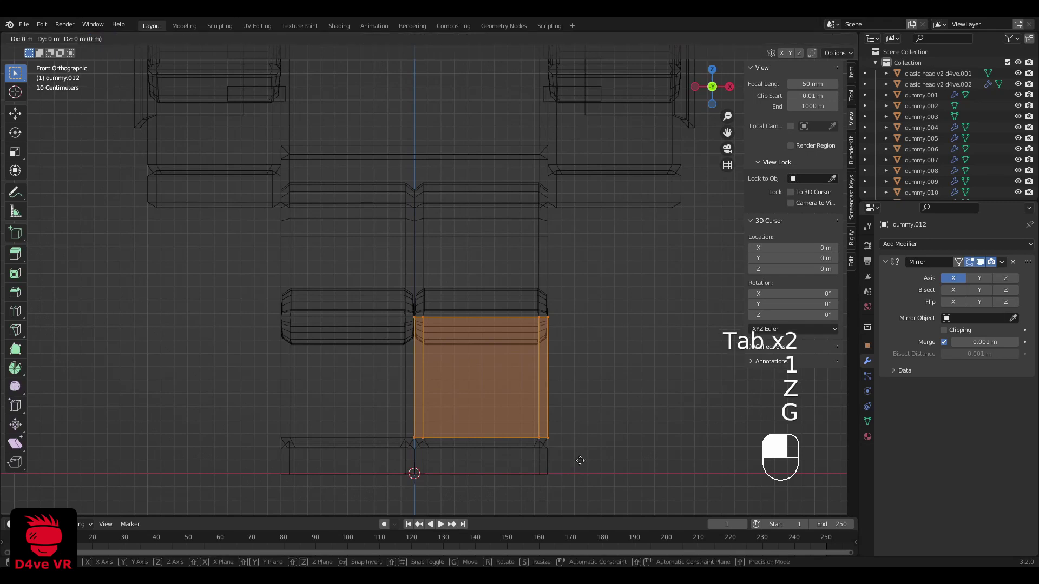
pyautogui.press('z')
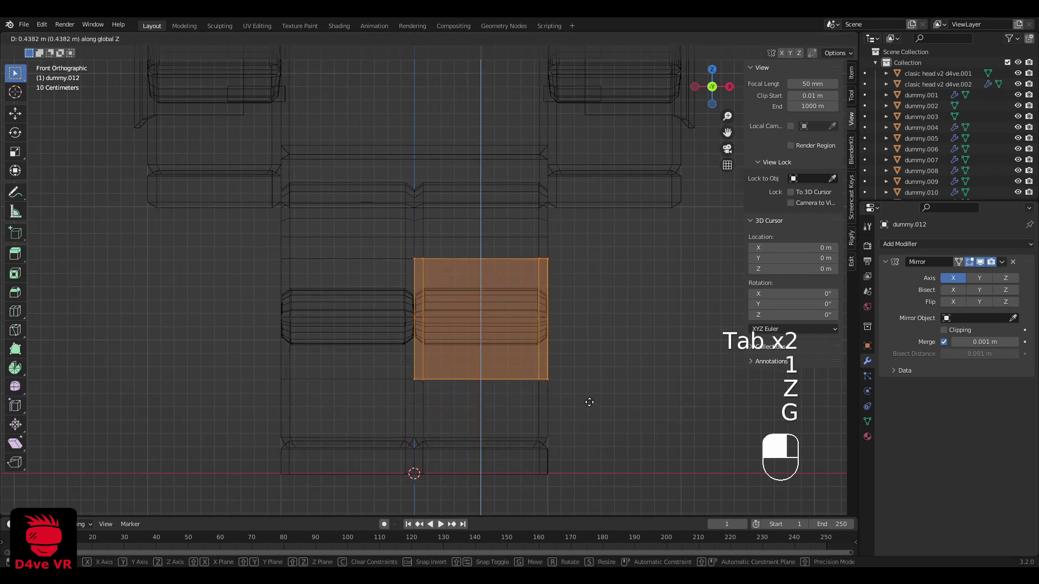
pyautogui.click(591, 405)
# Step: Scale the leg ring along Z to about half its height and clear the selection
pyautogui.press('s')
pyautogui.press('z')
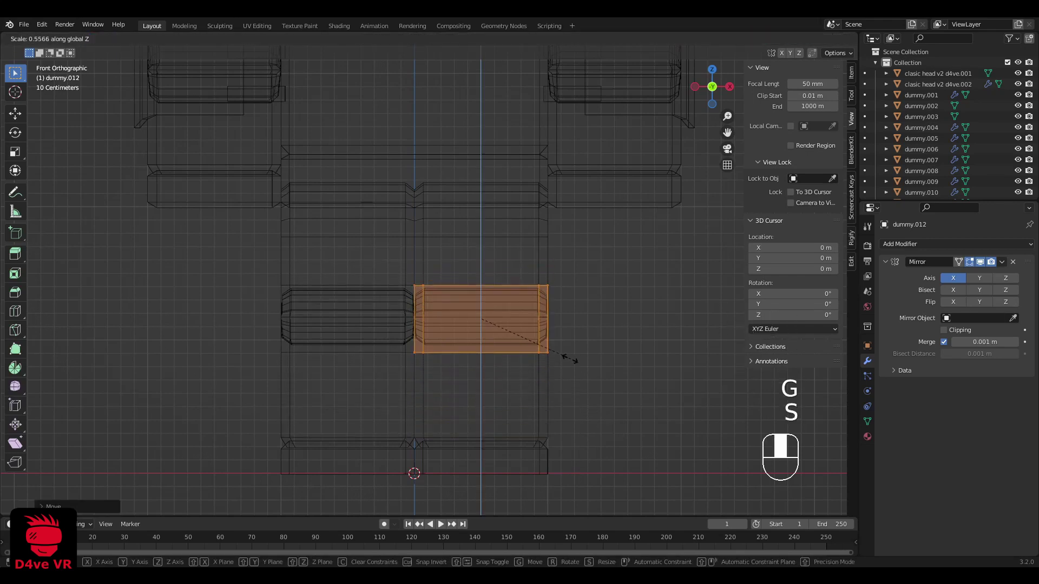
pyautogui.click(557, 356)
pyautogui.press('z')
pyautogui.moveTo(626, 360)
pyautogui.mouseDown(button='middle')
pyautogui.moveTo(542, 371)
pyautogui.moveTo(368, 349)
pyautogui.mouseUp(button='middle')
pyautogui.press('a')
pyautogui.press('a')
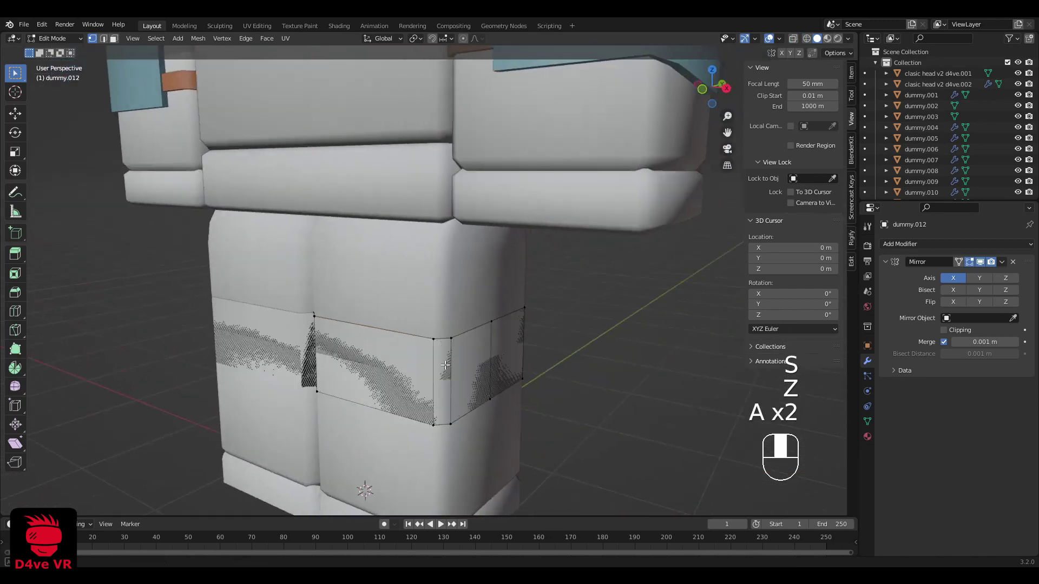
# Step: Add a vertical loop cut in the middle of the leg ring's front face and scale it about 1.5 times along Z
pyautogui.hotkey('ctrl', 'r')
pyautogui.click(366, 348)
pyautogui.press('s')
pyautogui.press('z')
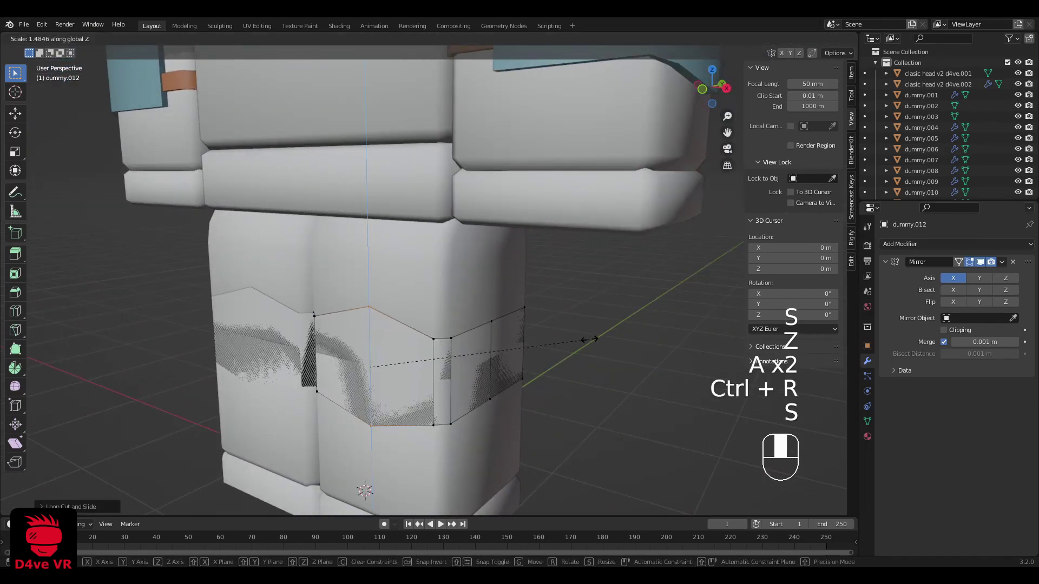
pyautogui.click(583, 343)
pyautogui.scroll(-6, 552, 385)
pyautogui.moveTo(552, 384); pyautogui.dragTo(442, 365, button='middle')
# Step: Taper the leg ring toward the back by scaling its rear vertices to about 0.6 along Z with proportional editing, seen from the side
pyautogui.press('`')
pyautogui.press('1')
pyautogui.press('z')
pyautogui.press('a')
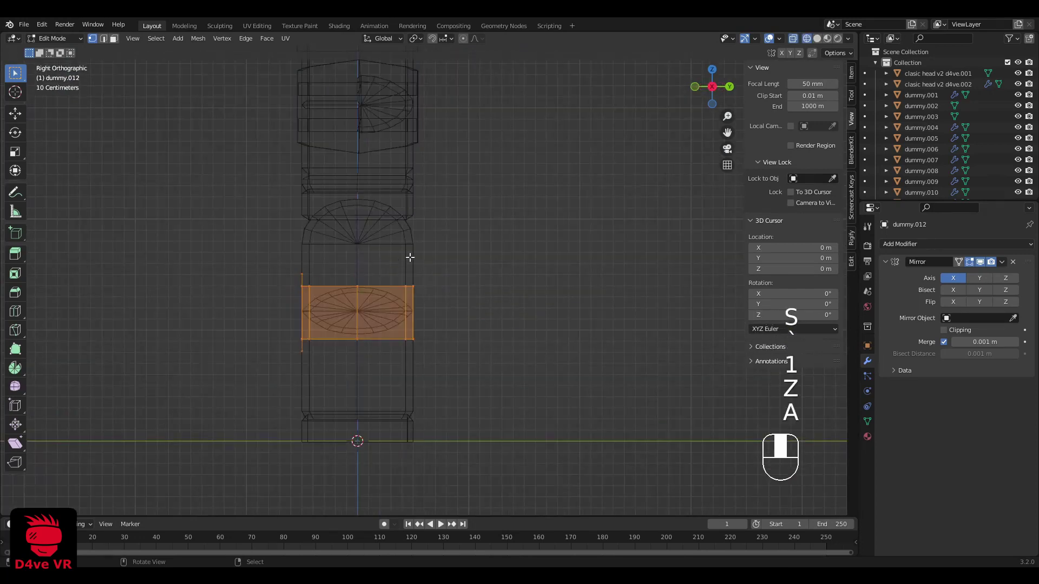
pyautogui.press('a')
pyautogui.moveTo(435, 246); pyautogui.dragTo(409, 352)
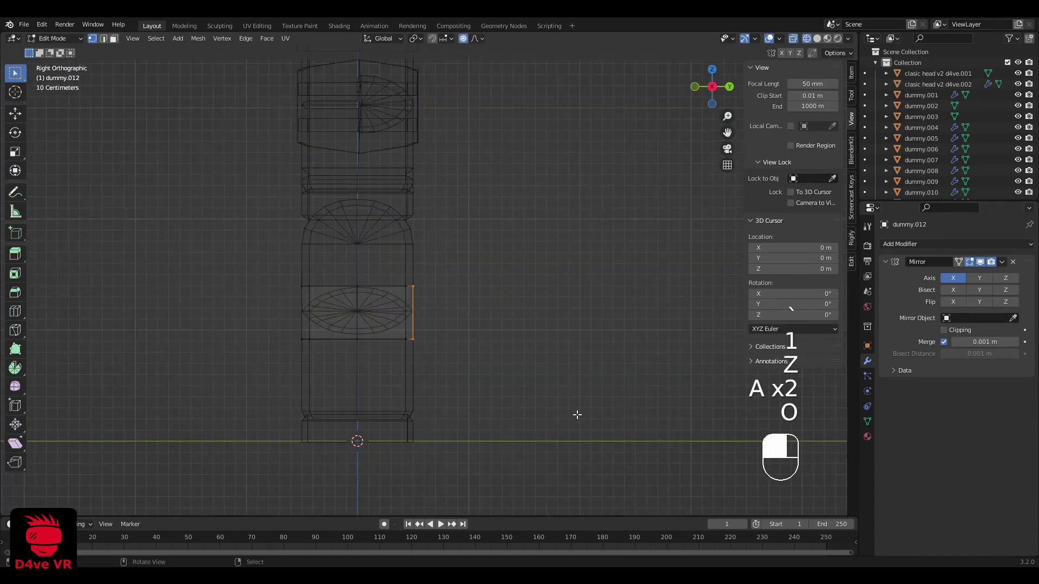
pyautogui.press('s')
pyautogui.press('z')
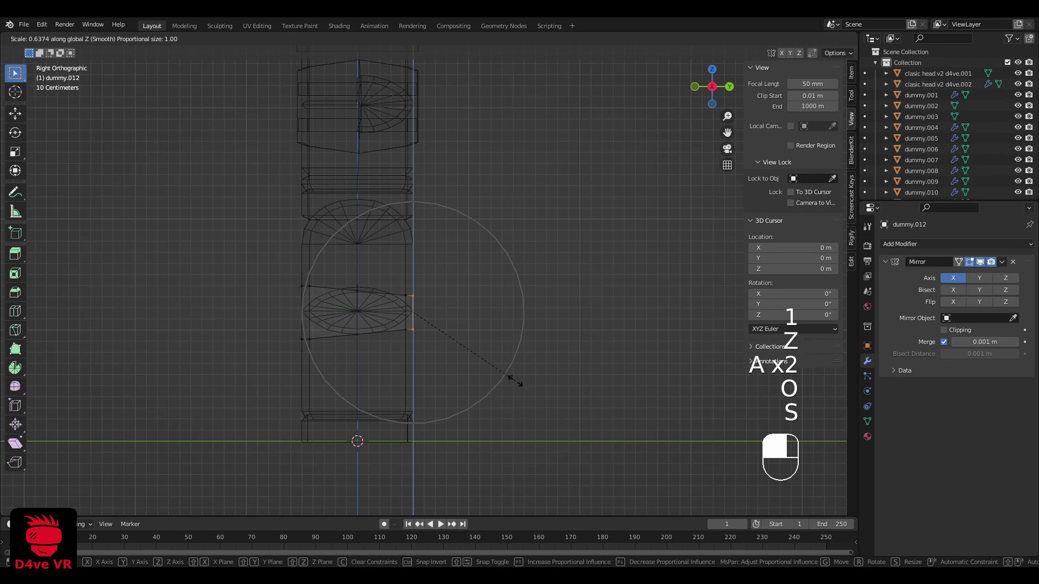
pyautogui.click(507, 378)
pyautogui.press('z')
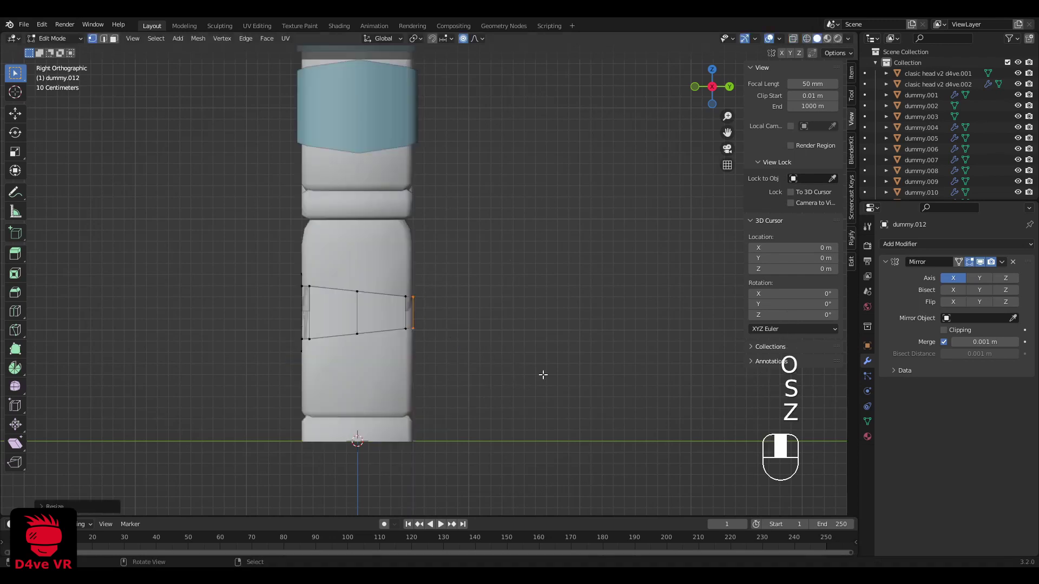
pyautogui.scroll(-2, 508, 396)
pyautogui.moveTo(543, 373)
pyautogui.mouseDown(button='middle')
pyautogui.moveTo(508, 397)
pyautogui.moveTo(529, 379)
pyautogui.moveTo(545, 291)
pyautogui.mouseUp(button='middle')
pyautogui.press('Tab')
# Step: Add a Solidify modifier with a thickness of -0.084 m to the knee guards
pyautogui.scroll(3, 509, 373)
pyautogui.press('a')
pyautogui.press('a')
pyautogui.click(545, 290)
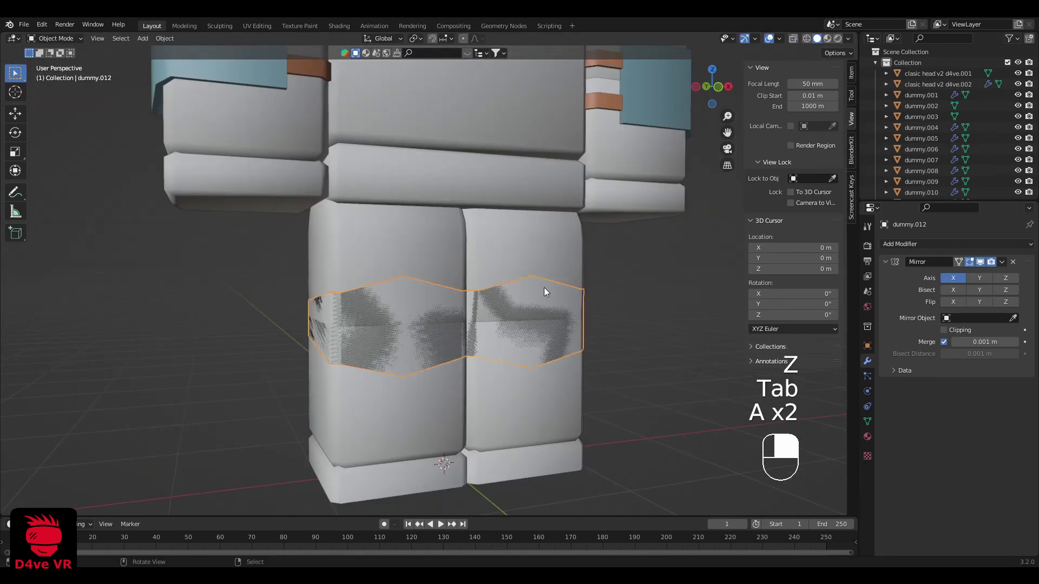
pyautogui.click(946, 245)
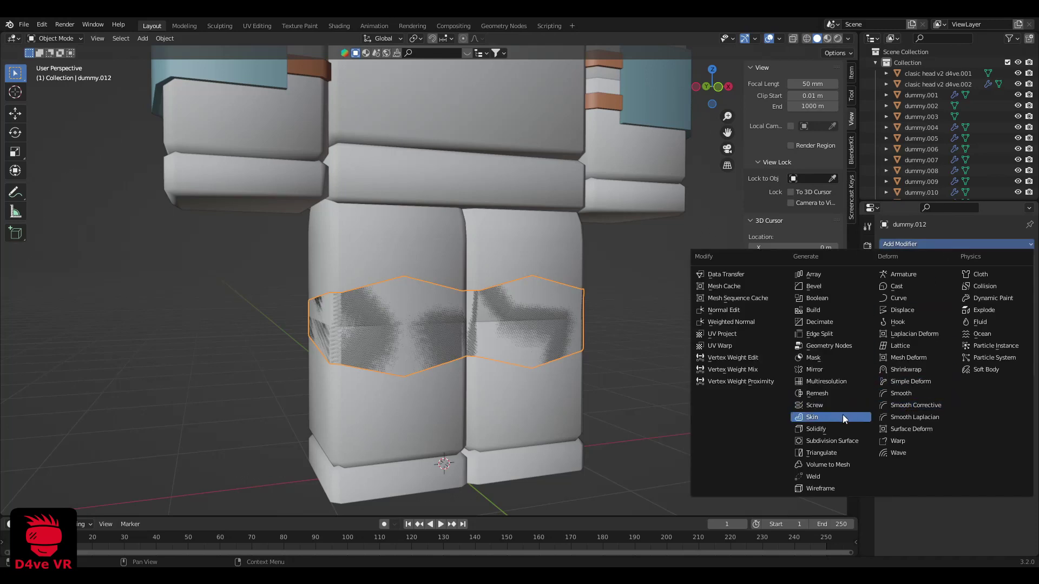
pyautogui.click(831, 427)
pyautogui.moveTo(703, 389); pyautogui.dragTo(606, 351, button='middle')
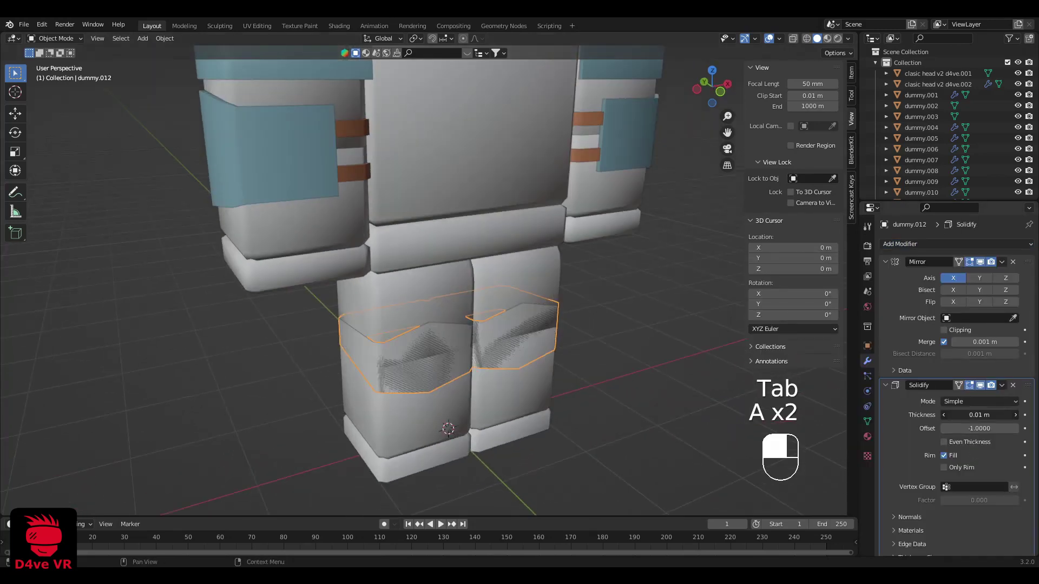
pyautogui.moveTo(980, 415); pyautogui.dragTo(962, 415)
# Step: Pull the knee guard's front centre edge about 0.10 m forward along Y with proportional editing, and enable proportional editing in Object Mode
pyautogui.moveTo(566, 309); pyautogui.dragTo(461, 318, button='middle')
pyautogui.press('Tab')
pyautogui.scroll(1, 335, 373)
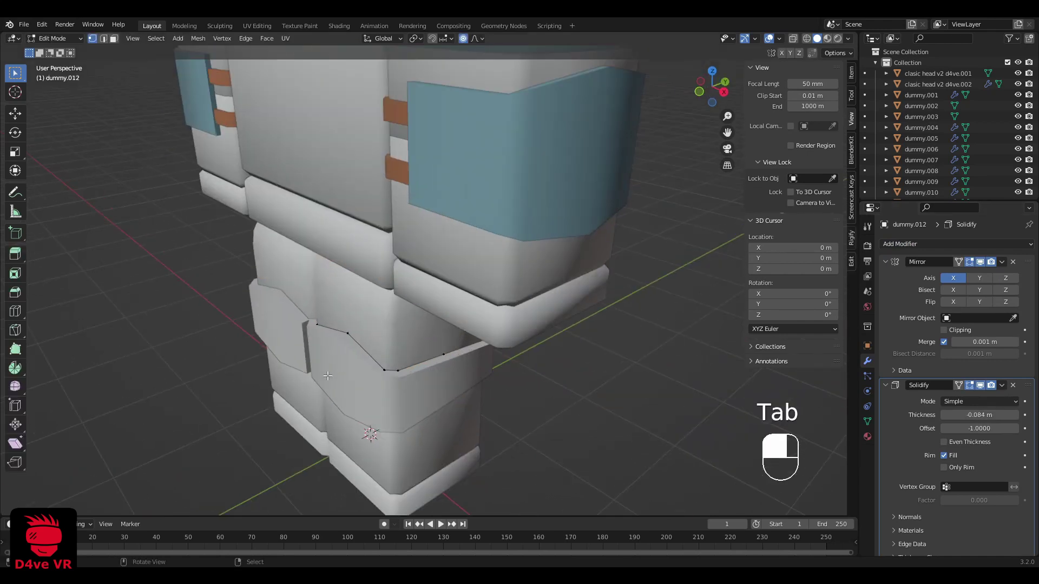
pyautogui.press('g')
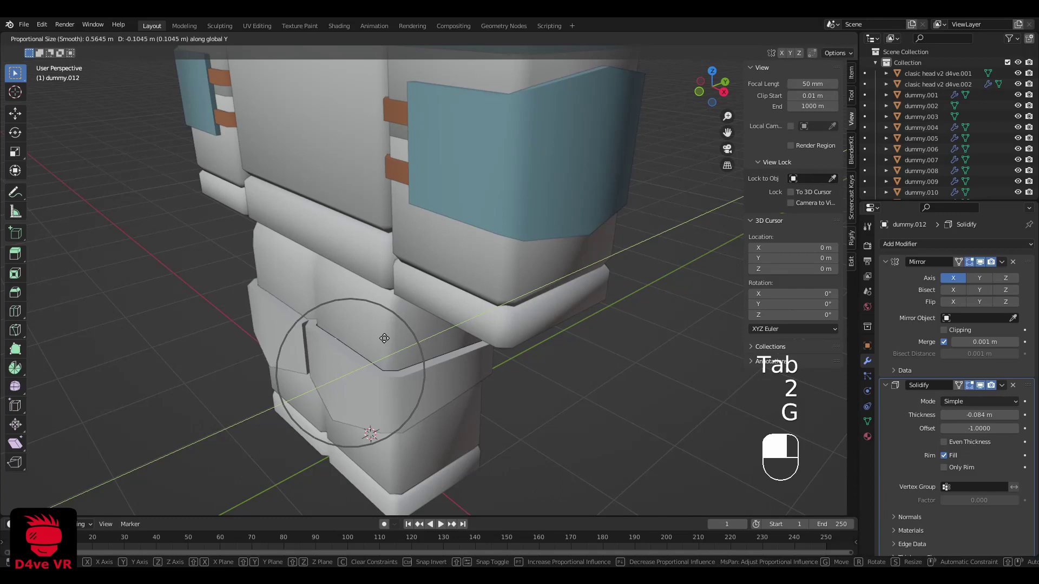
pyautogui.click(385, 339)
pyautogui.press('Tab')
pyautogui.scroll(-6, 382, 345)
pyautogui.moveTo(382, 345); pyautogui.dragTo(503, 348, button='middle')
pyautogui.press('a')
pyautogui.press('a')
pyautogui.press('o')
pyautogui.keyDown('shift'); pyautogui.moveTo(503, 347); pyautogui.dragTo(463, 398, button='middle'); pyautogui.keyUp('shift')
pyautogui.scroll(-1, 499, 401)
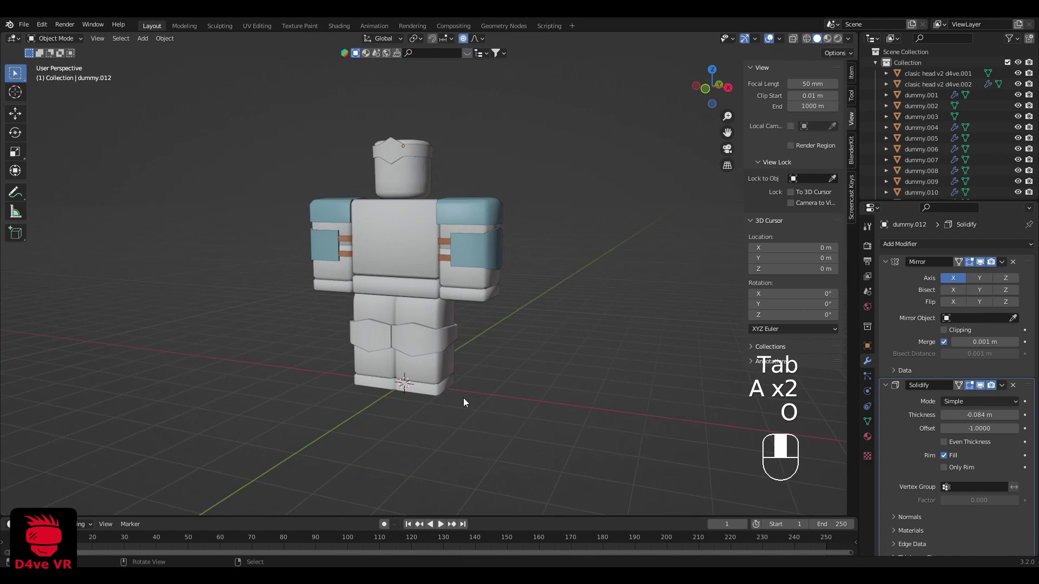
# Step: Replace the knee guards' material with the existing armor material and deselect everything
pyautogui.click(867, 437)
pyautogui.click(890, 291)
pyautogui.click(908, 307)
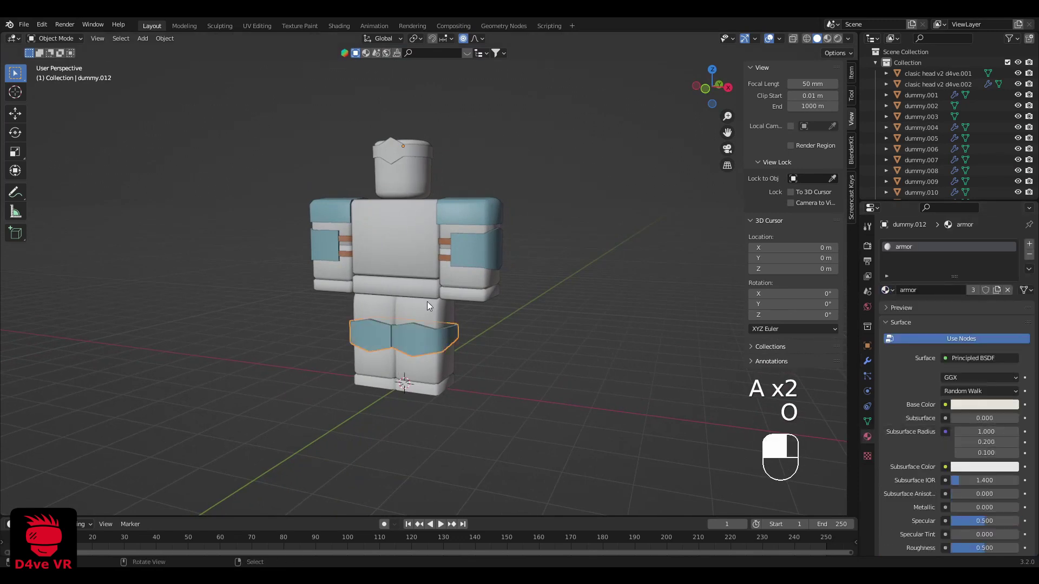
pyautogui.press('a')
pyautogui.press('a')
pyautogui.scroll(-2, 427, 301)
pyautogui.moveTo(427, 301); pyautogui.dragTo(478, 306, button='middle')
# Step: Open the torso in Edit Mode and view it straight from the front
pyautogui.press('`')
pyautogui.click(466, 261)
pyautogui.scroll(5, 474, 288)
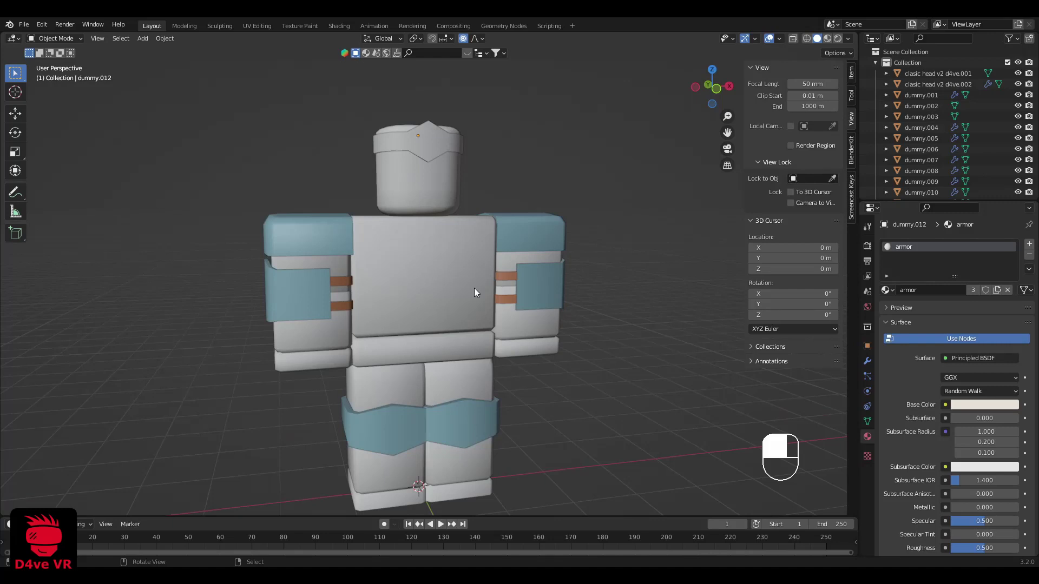
pyautogui.click(473, 269)
pyautogui.scroll(2, 473, 268)
pyautogui.press('Tab')
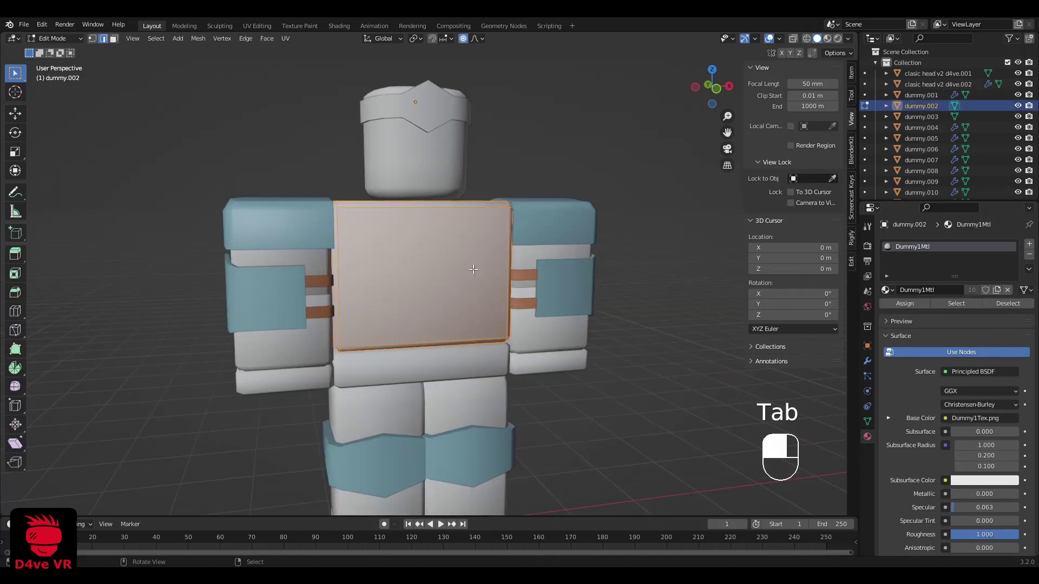
pyautogui.scroll(-2, 473, 269)
pyautogui.press('`')
pyautogui.click(442, 231)
# Step: Select the ring of side faces around the torso using face selection in wireframe shading
pyautogui.press('3')
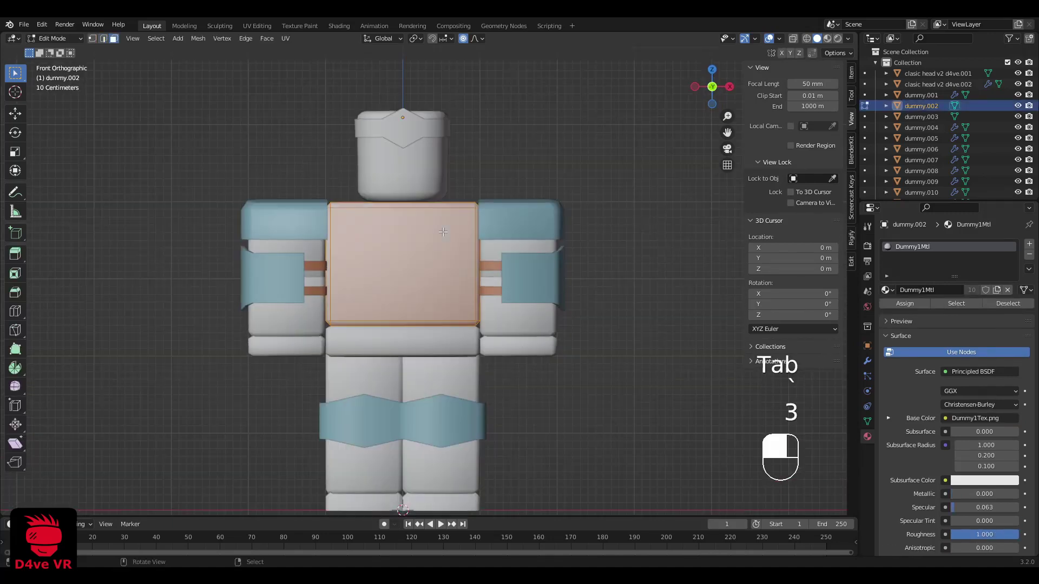
pyautogui.press('a')
pyautogui.press('a')
pyautogui.press('z')
pyautogui.keyDown('alt'); pyautogui.keyDown('shift'); pyautogui.click(486, 244); pyautogui.keyUp('shift'); pyautogui.keyUp('alt')
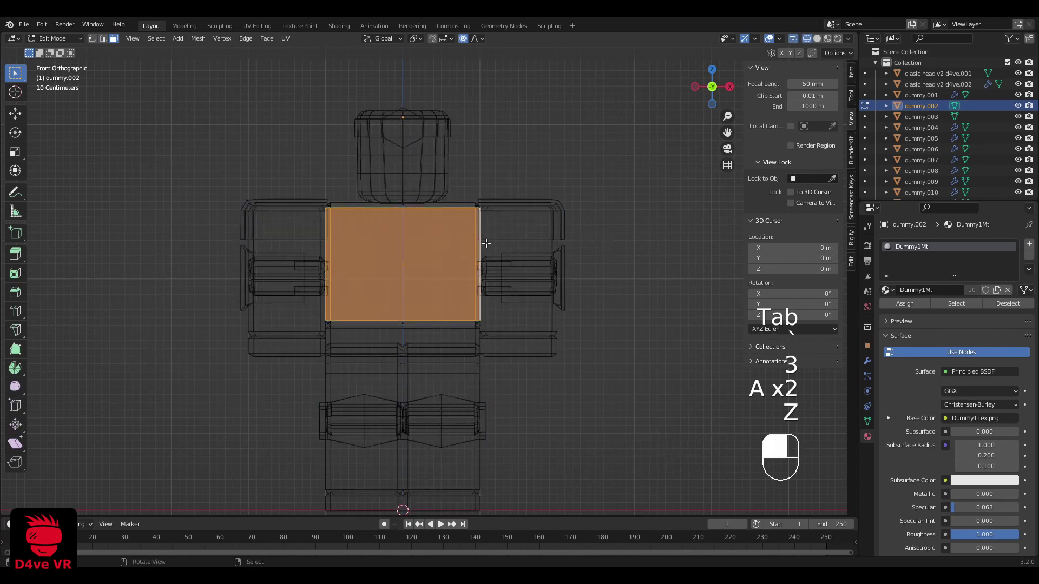
# Step: Duplicate the selected ring of torso side faces in place, without offsetting the copy
pyautogui.keyDown('shift'); pyautogui.moveTo(482, 206); pyautogui.dragTo(491, 242, button='middle'); pyautogui.keyUp('shift')
pyautogui.press('c')
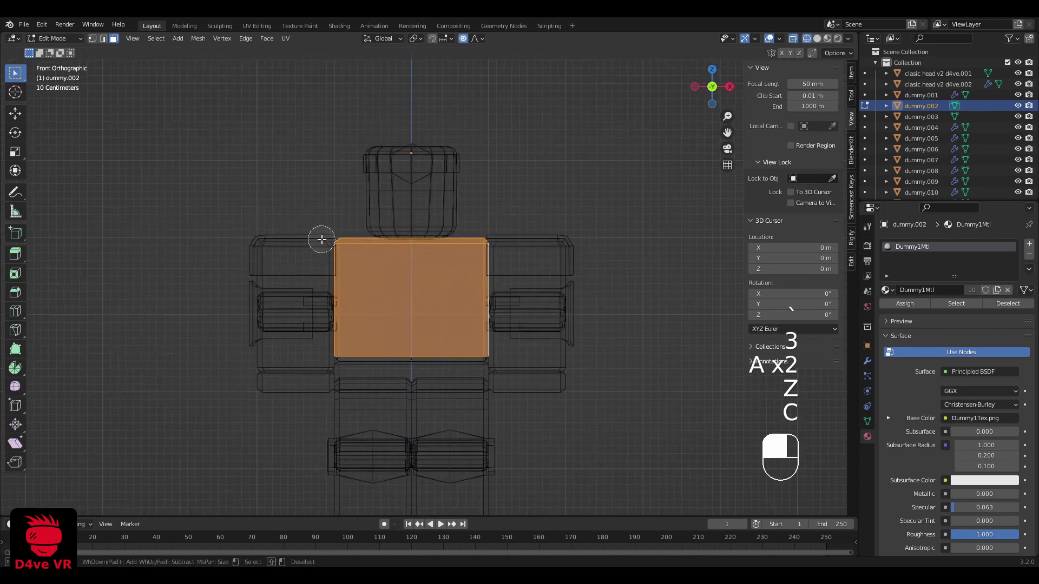
pyautogui.rightClick(321, 239)
pyautogui.scroll(-3, 325, 244)
pyautogui.press('z')
pyautogui.keyDown('shift'); pyautogui.moveTo(550, 262); pyautogui.dragTo(550, 296, button='middle'); pyautogui.keyUp('shift')
pyautogui.scroll(2, 550, 297)
pyautogui.hotkey('shift', 'd')
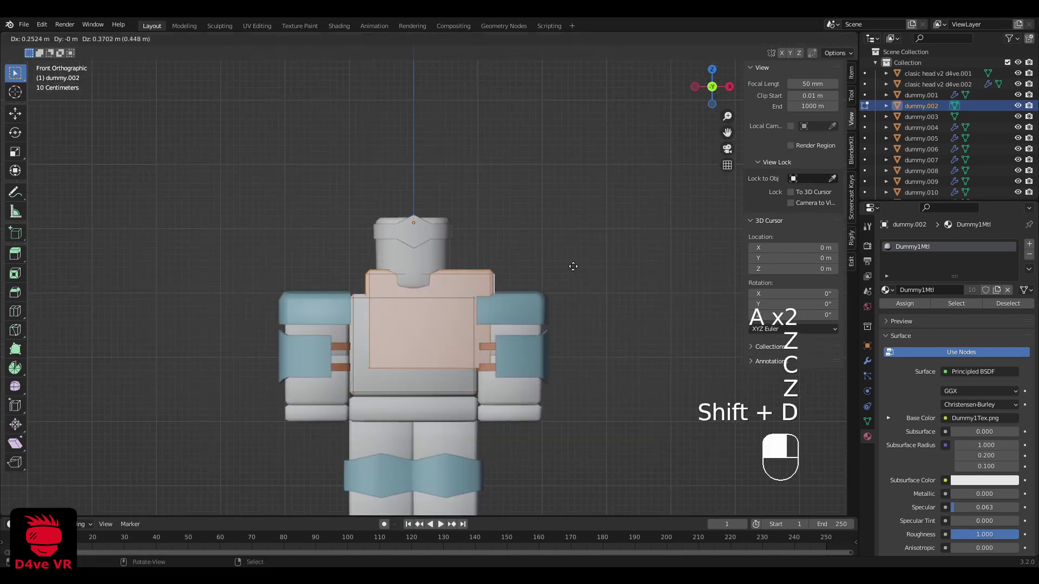
pyautogui.rightClick(557, 282)
# Step: Separate the duplicated torso faces into their own object and make that object the only selection in Object Mode
pyautogui.press('Tab')
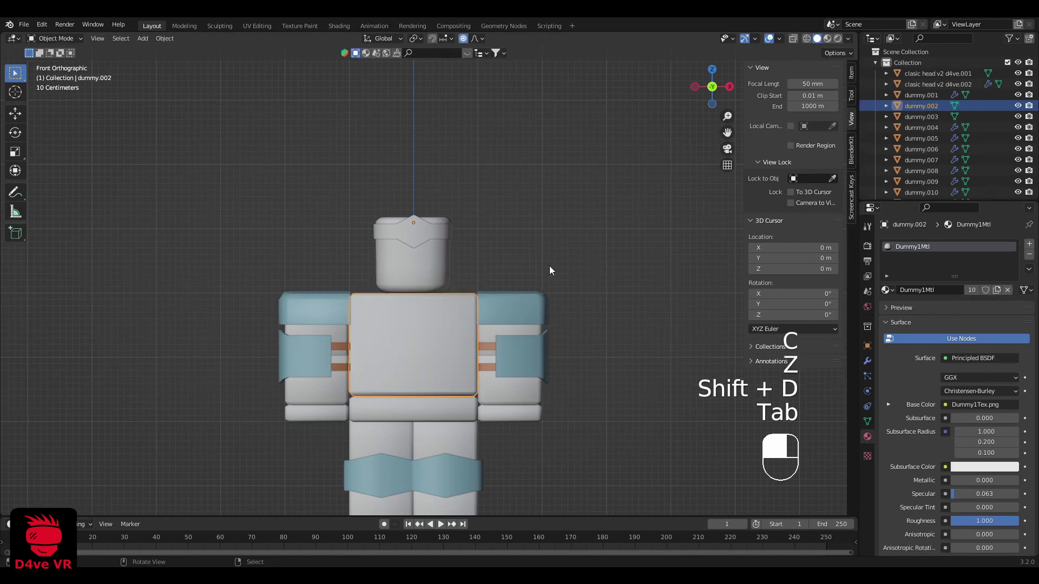
pyautogui.press('Tab')
pyautogui.press('p')
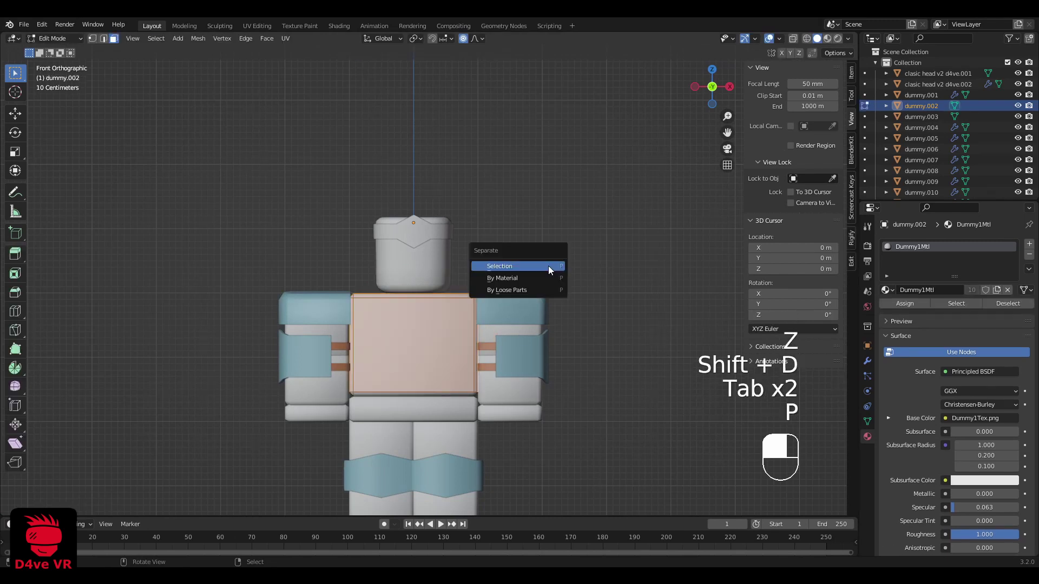
pyautogui.click(547, 266)
pyautogui.press('Tab')
pyautogui.press('a')
pyautogui.press('a')
pyautogui.click(460, 295)
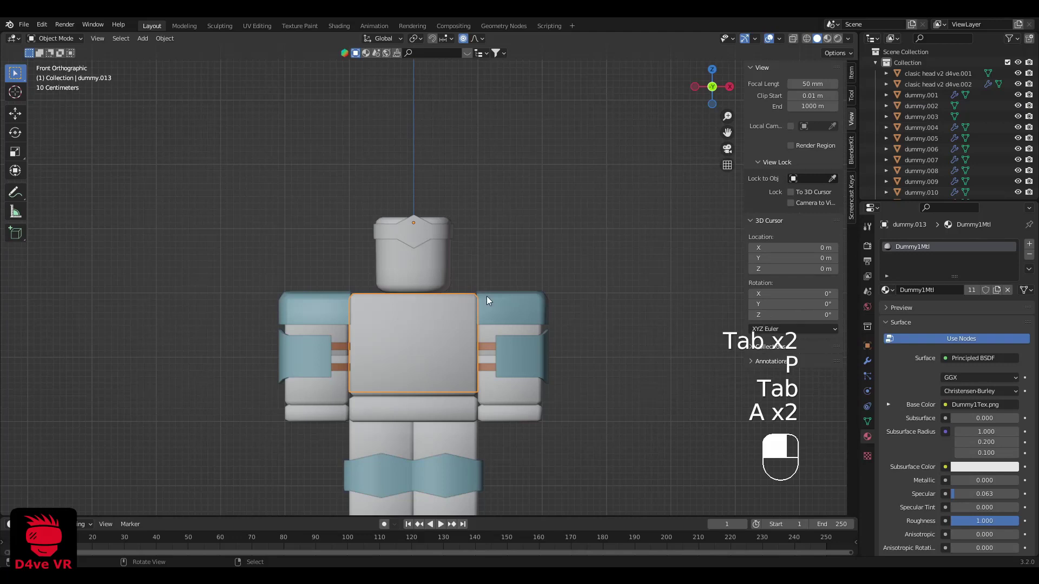
# Step: Turn off proportional editing and raise the bottom front vertices of the torso armor to upper-chest height
pyautogui.press('Tab')
pyautogui.scroll(2, 486, 306)
pyautogui.press('1')
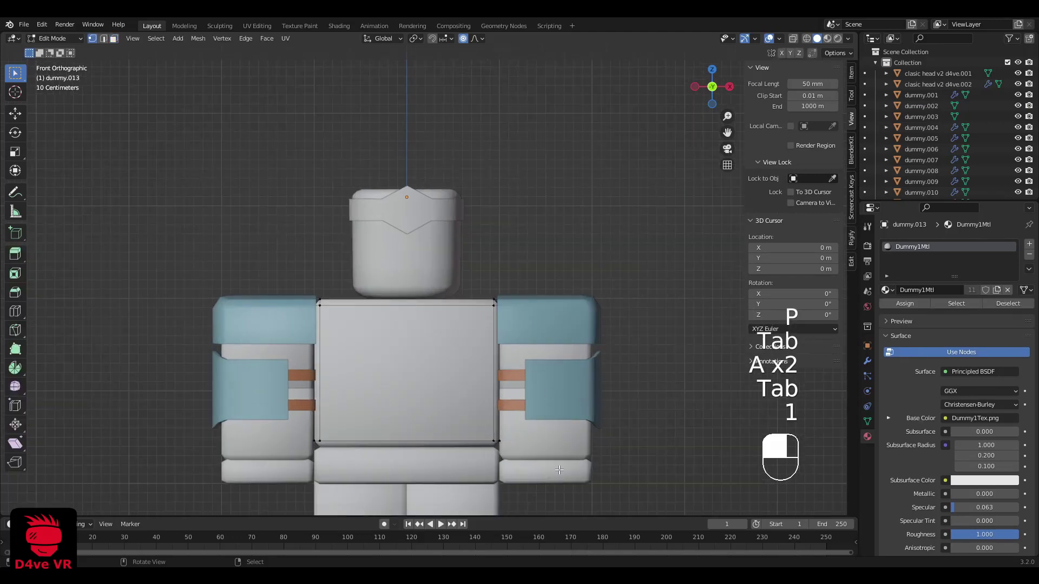
pyautogui.moveTo(231, 406); pyautogui.dragTo(233, 400)
pyautogui.press('g')
pyautogui.click(238, 385)
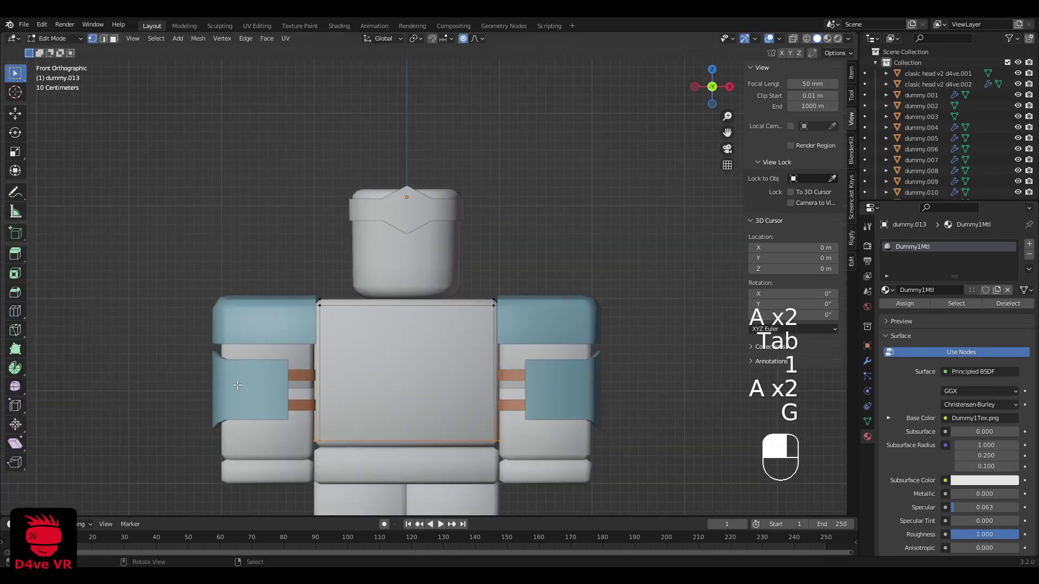
pyautogui.press('g')
pyautogui.click(567, 295)
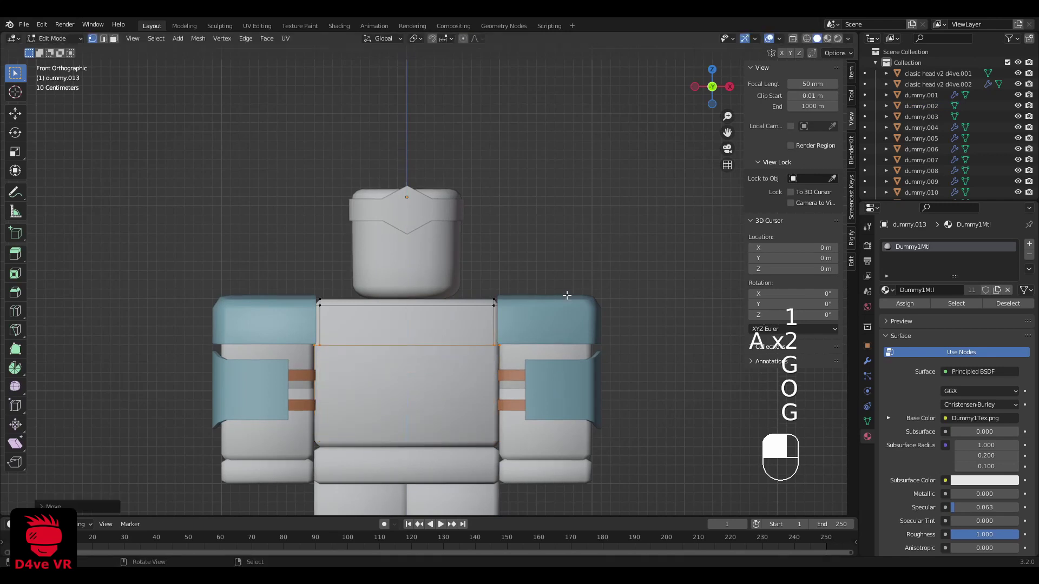
# Step: Add a vertical loop cut through the centre of the torso armor without sliding it
pyautogui.press('a')
pyautogui.hotkey('ctrl', 'r')
pyautogui.click(413, 308)
pyautogui.rightClick(413, 310)
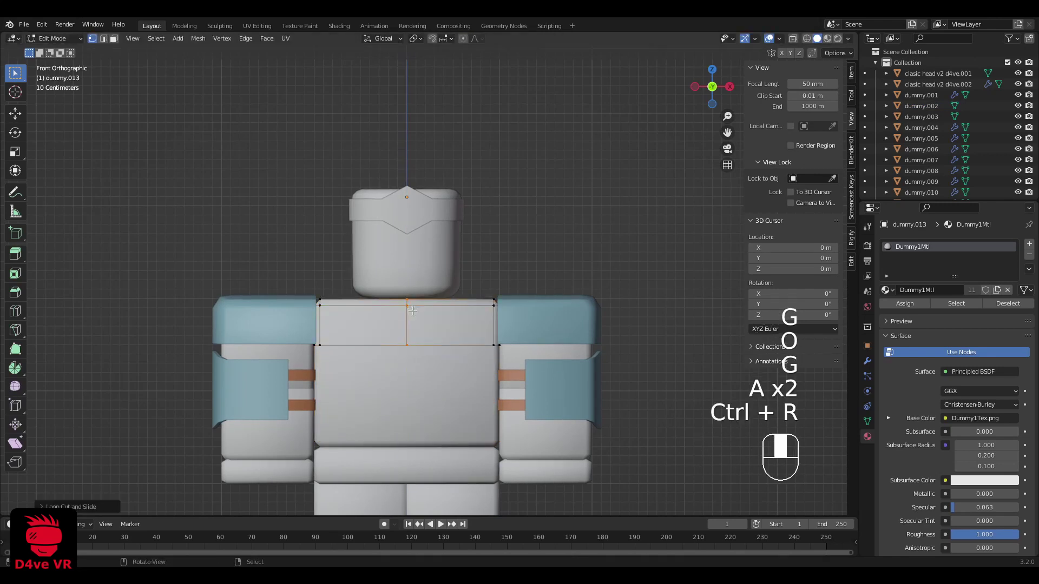
# Step: Lower the torso armor's bottom centre front vertex along Z to form a V-shaped point
pyautogui.press('a')
pyautogui.press('a')
pyautogui.press('z')
pyautogui.press('z')
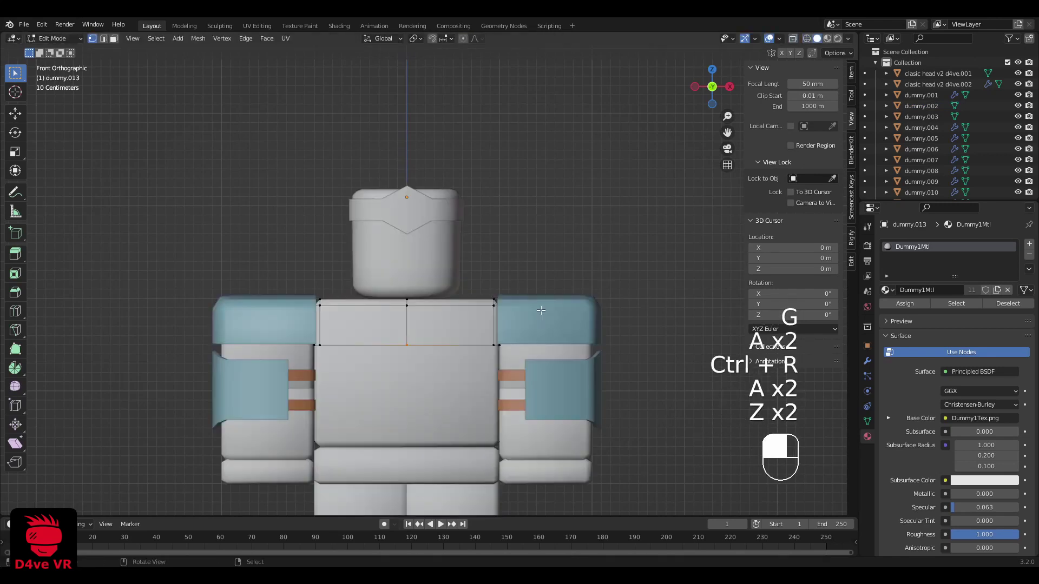
pyautogui.press('g')
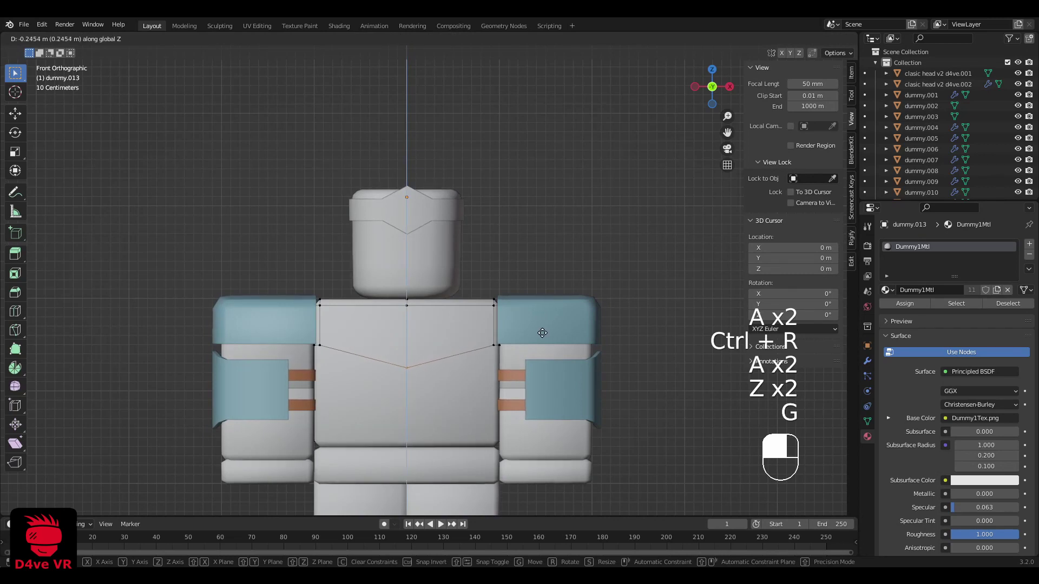
pyautogui.click(543, 339)
# Step: Select the front lower edge vertices of the torso armor in wireframe and raise them about 0.13 m along Z
pyautogui.press('z')
pyautogui.moveTo(195, 378); pyautogui.dragTo(530, 339)
pyautogui.press('z')
pyautogui.press('g')
pyautogui.press('z')
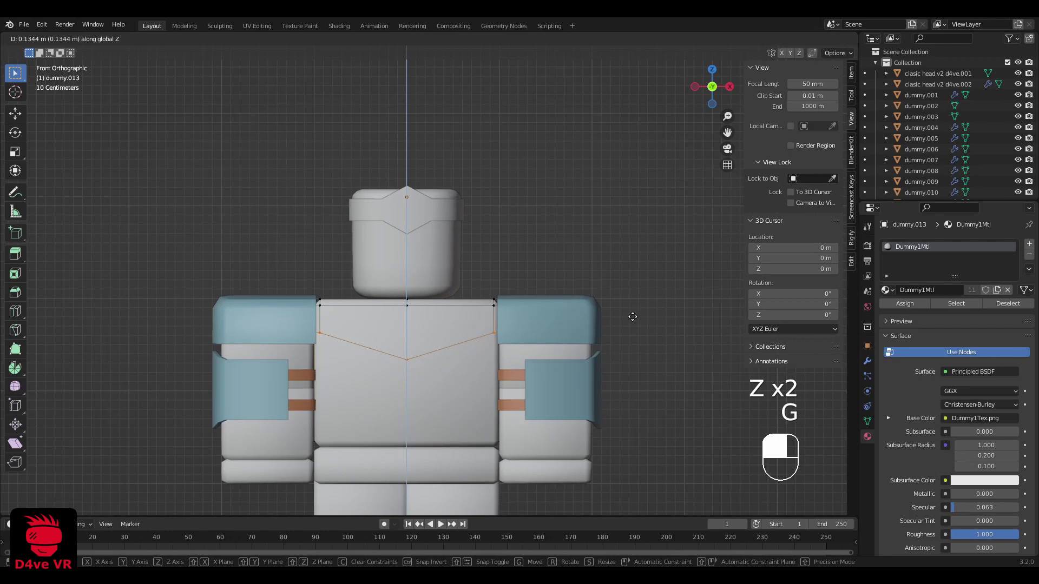
pyautogui.click(631, 318)
# Step: Raise the back lower vertices of the torso armor along Z to the height of the front's outer corners
pyautogui.moveTo(632, 318); pyautogui.dragTo(462, 348, button='middle')
pyautogui.press('Tab')
pyautogui.press('Tab')
pyautogui.scroll(2, 374, 311)
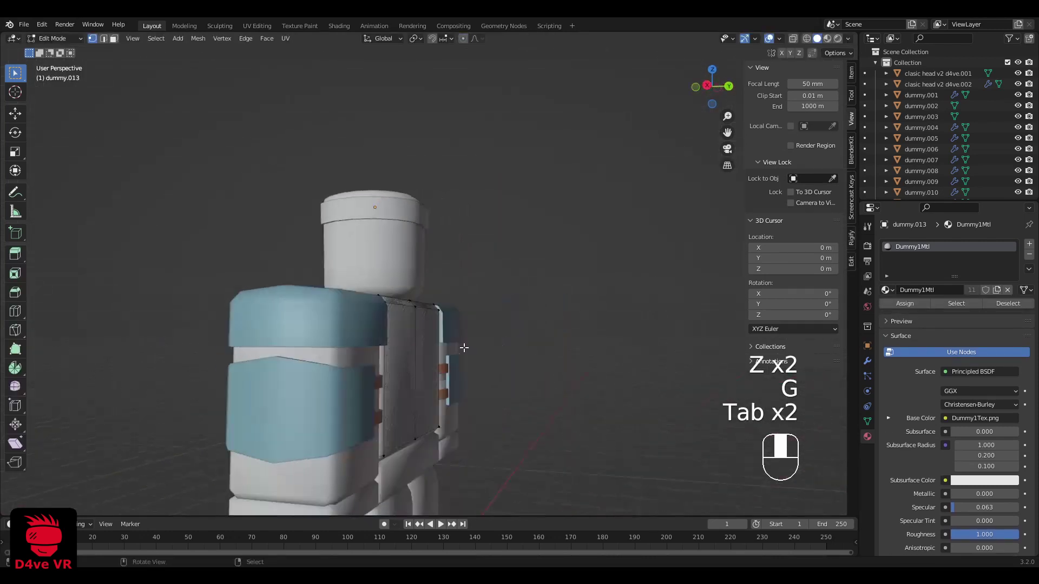
pyautogui.scroll(-2, 433, 346)
pyautogui.press('`')
pyautogui.press('z')
pyautogui.scroll(3, 431, 395)
pyautogui.press('a')
pyautogui.press('a')
pyautogui.moveTo(267, 466); pyautogui.dragTo(595, 422)
pyautogui.press('g')
pyautogui.press('z')
pyautogui.click(592, 311)
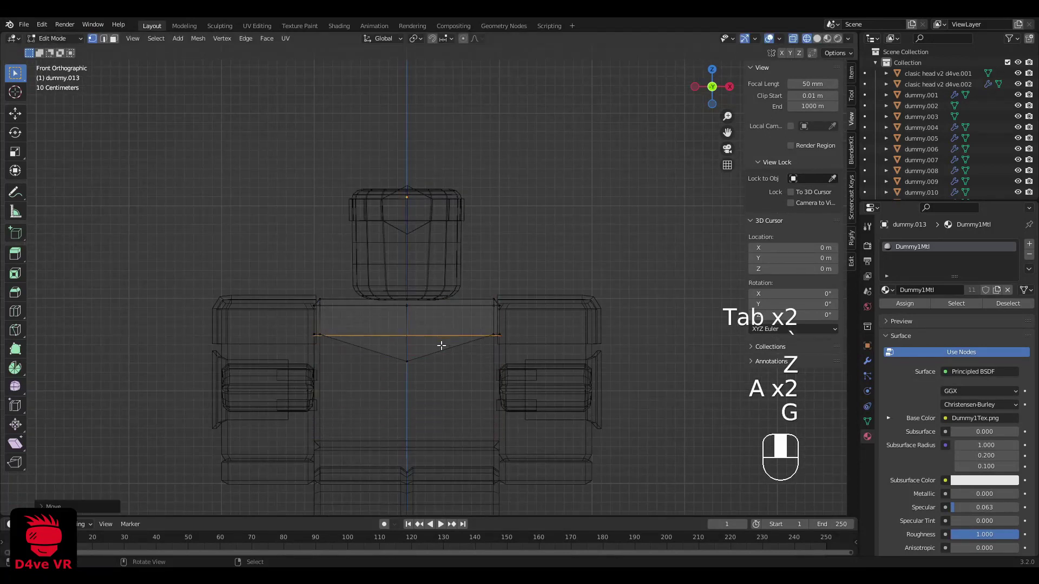
# Step: Lower the back centre vertex along Z to match the front's V-shaped point, and return to solid shading in Object Mode
pyautogui.moveTo(436, 318); pyautogui.dragTo(435, 319)
pyautogui.press('g')
pyautogui.press('z')
pyautogui.click(435, 344)
pyautogui.press('z')
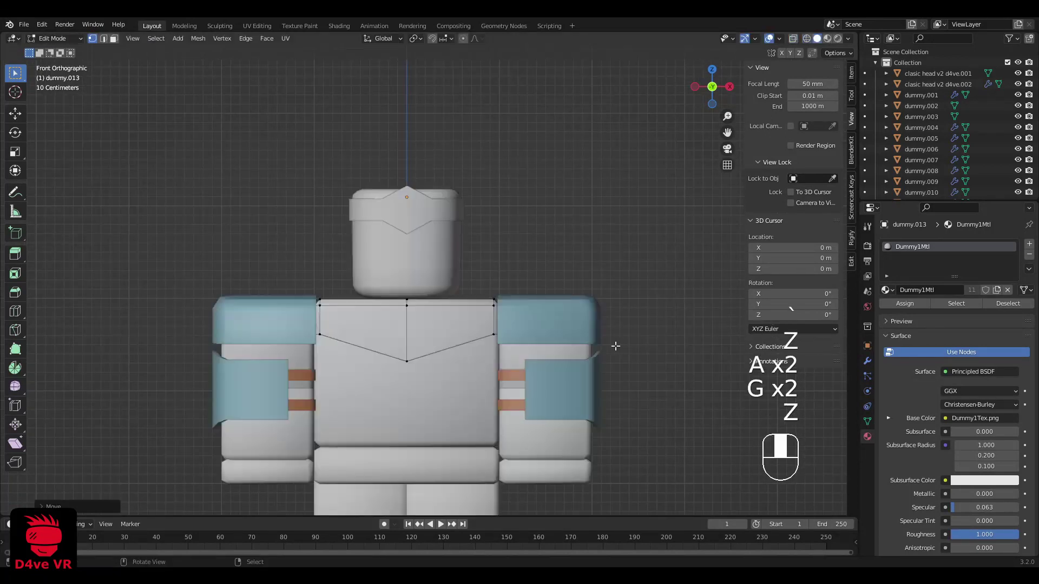
pyautogui.moveTo(614, 343)
pyautogui.mouseDown(button='middle')
pyautogui.moveTo(413, 345)
pyautogui.moveTo(475, 343)
pyautogui.moveTo(462, 304)
pyautogui.moveTo(492, 263)
pyautogui.mouseUp(button='middle')
pyautogui.press('Tab')
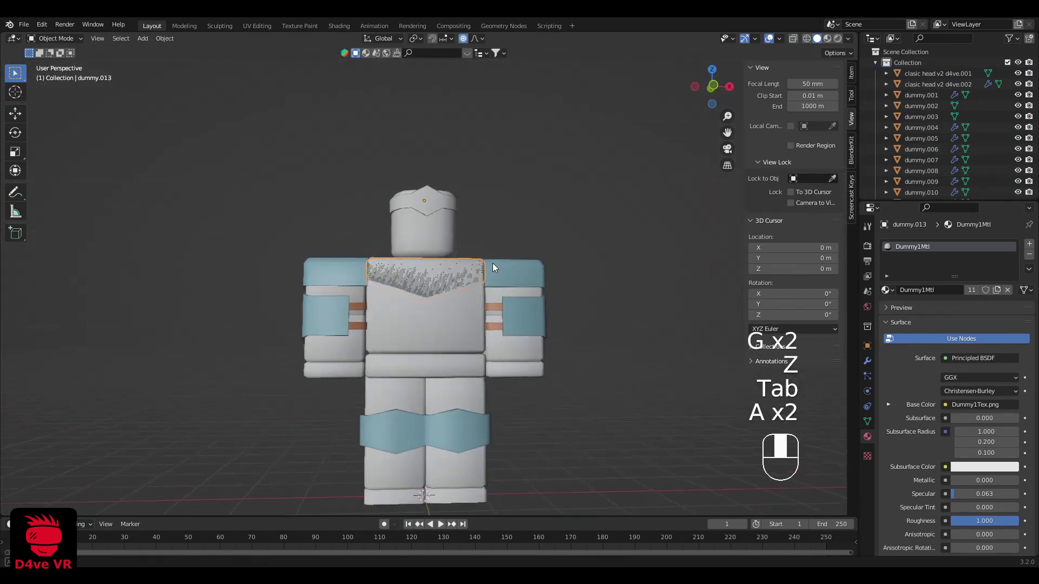
# Step: Select all lower edge vertices of the torso armor and move them about 0.05 m down along Z
pyautogui.scroll(5, 531, 313)
pyautogui.press('`')
pyautogui.press('`')
pyautogui.press('Tab')
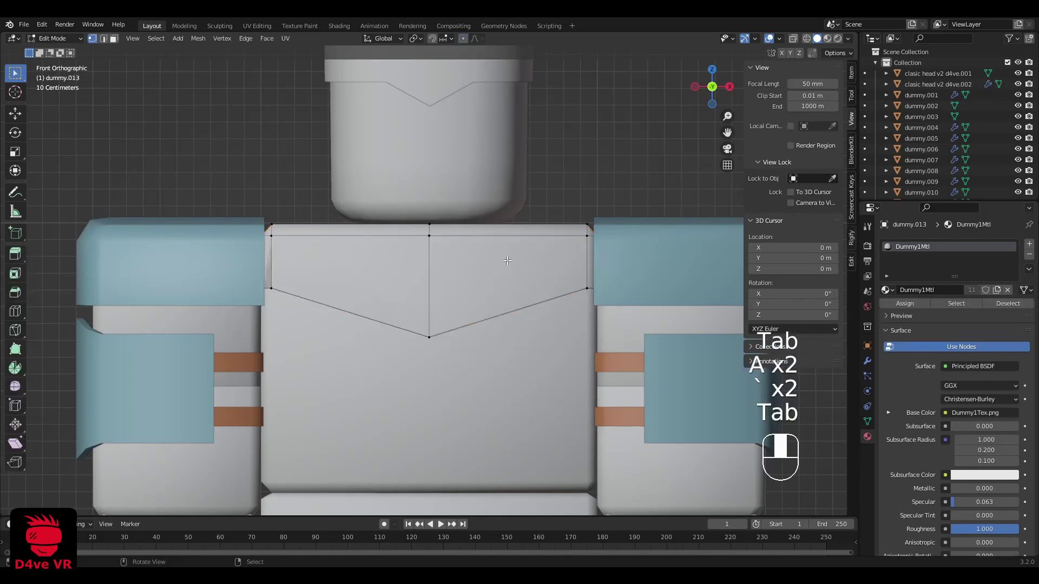
pyautogui.press('1')
pyautogui.press('z')
pyautogui.moveTo(192, 261); pyautogui.dragTo(666, 379)
pyautogui.press('g')
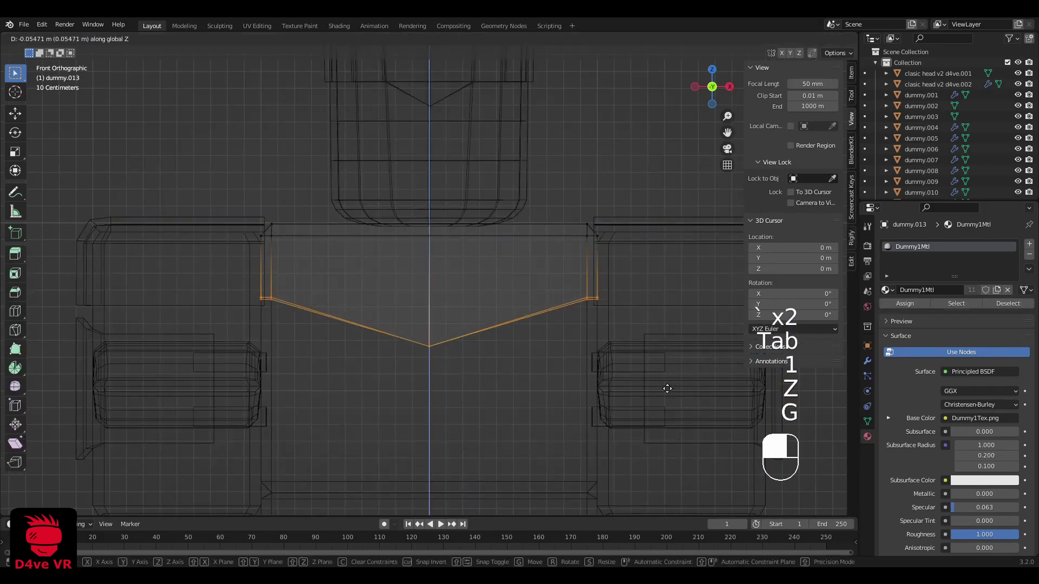
pyautogui.click(667, 388)
pyautogui.press('z')
pyautogui.press('Tab')
pyautogui.moveTo(667, 389)
pyautogui.mouseDown(button='middle')
pyautogui.moveTo(468, 352)
pyautogui.moveTo(409, 298)
pyautogui.moveTo(452, 305)
pyautogui.mouseUp(button='middle')
pyautogui.press('a')
# Step: Add a Solidify modifier to the torso armor and thicken it outward by about 0.04 m
pyautogui.click(866, 363)
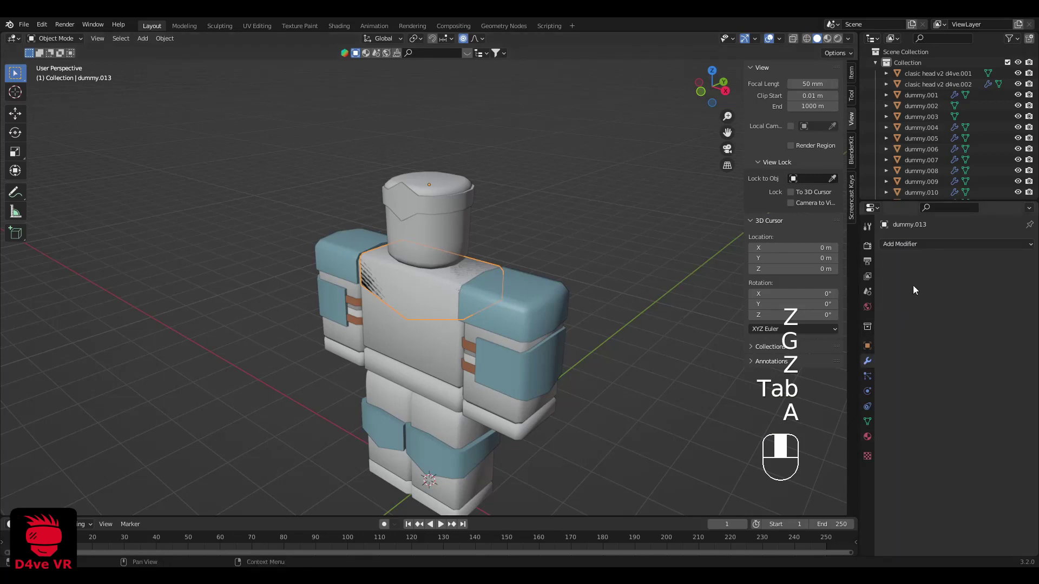
pyautogui.click(913, 245)
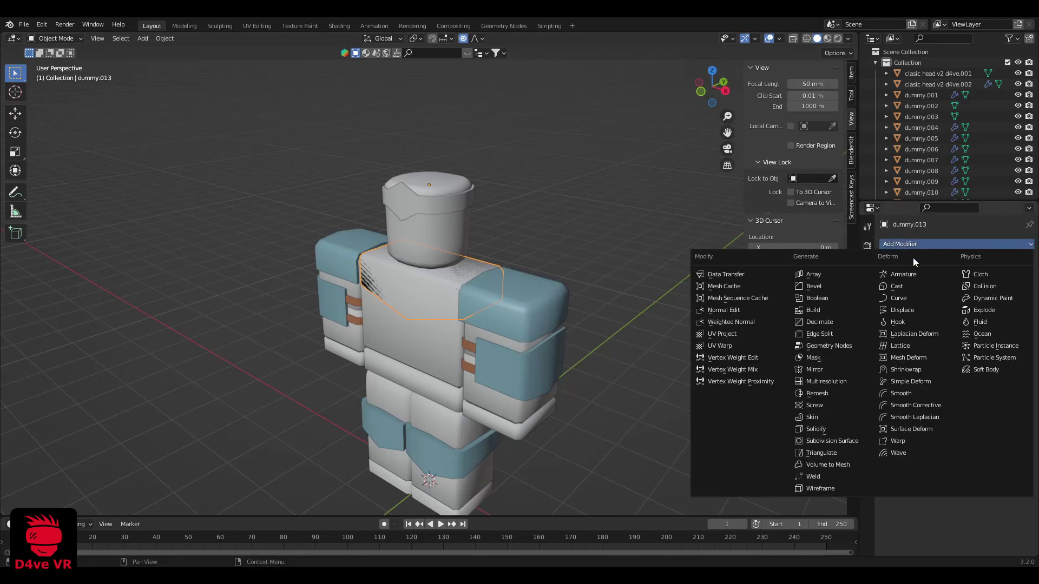
pyautogui.click(830, 428)
pyautogui.moveTo(515, 340); pyautogui.dragTo(586, 316, button='middle')
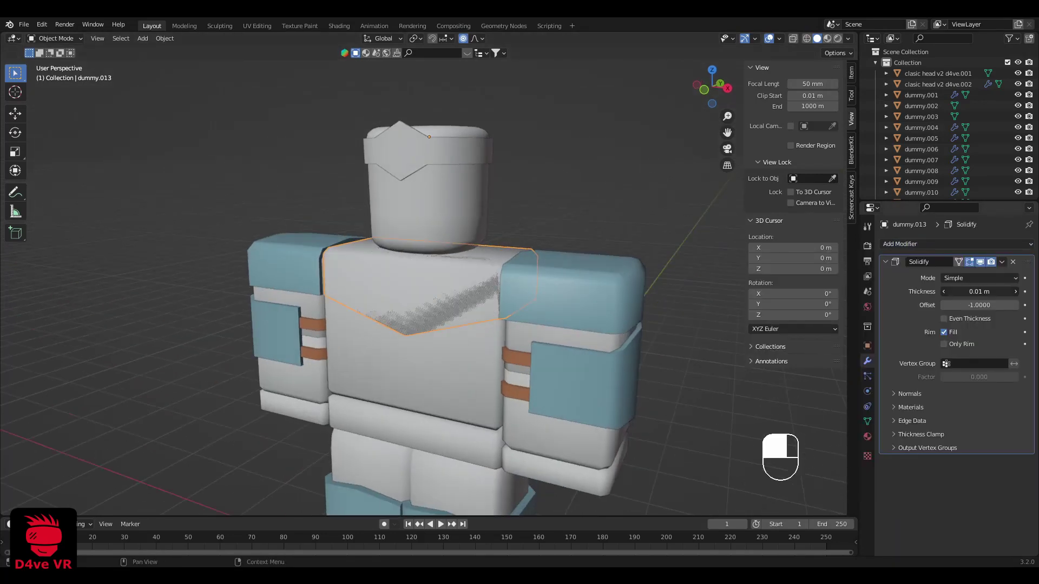
pyautogui.keyDown('shift'); pyautogui.moveTo(979, 292); pyautogui.dragTo(969, 292); pyautogui.keyUp('shift')
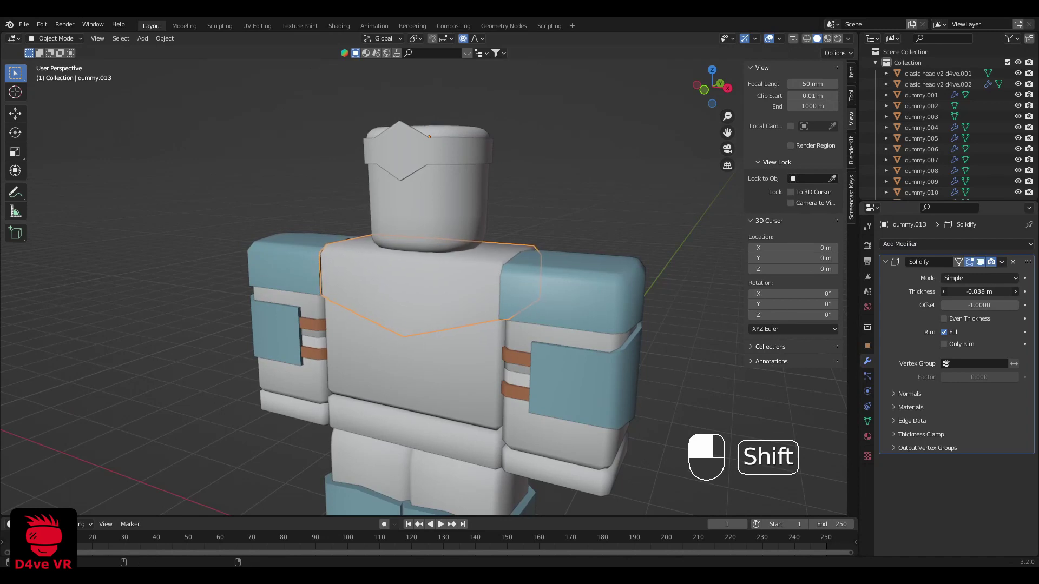
# Step: Replace the torso piece's material with the existing armor material and deselect everything
pyautogui.moveTo(455, 271); pyautogui.dragTo(515, 299, button='middle')
pyautogui.press('a')
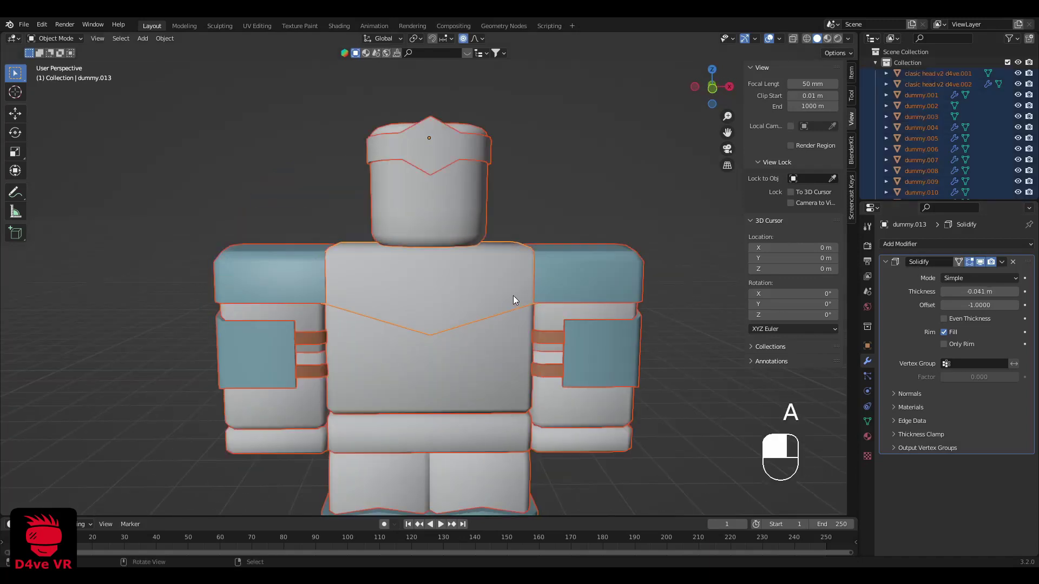
pyautogui.press('a')
pyautogui.click(867, 436)
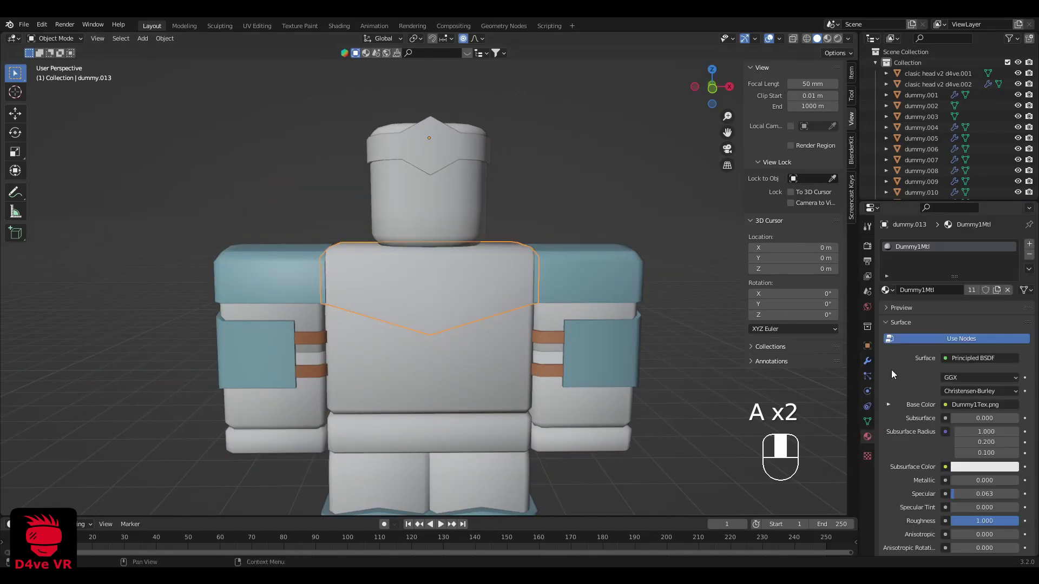
pyautogui.click(889, 291)
pyautogui.click(908, 305)
pyautogui.scroll(-3, 622, 272)
pyautogui.press('a')
pyautogui.press('a')
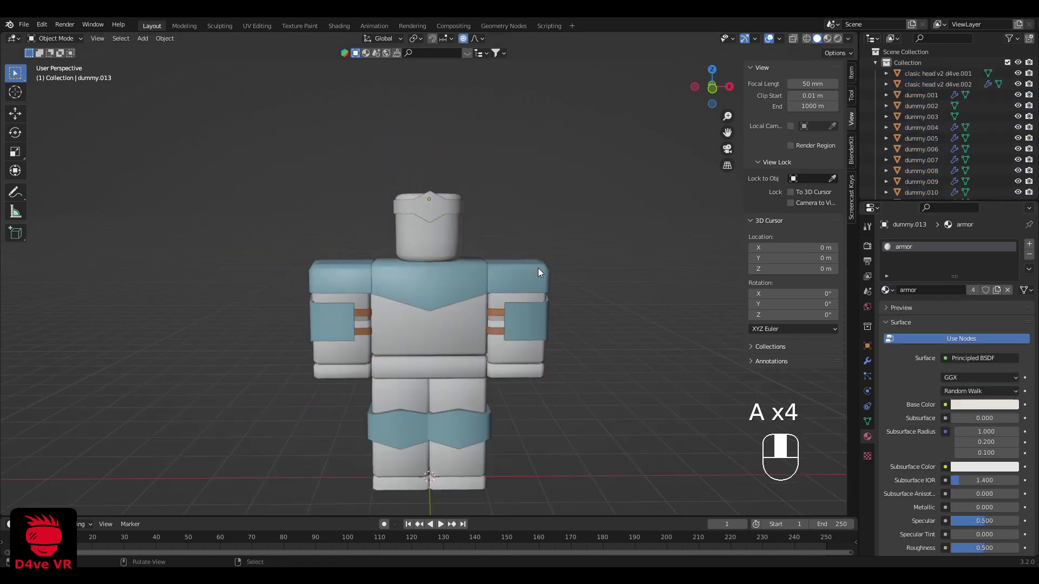
# Step: Remove the headband's first material slot, assign the armor material to the remaining slot, and deselect everything
pyautogui.moveTo(538, 268); pyautogui.dragTo(633, 297, button='middle')
pyautogui.press('`')
pyautogui.scroll(-1, 518, 259)
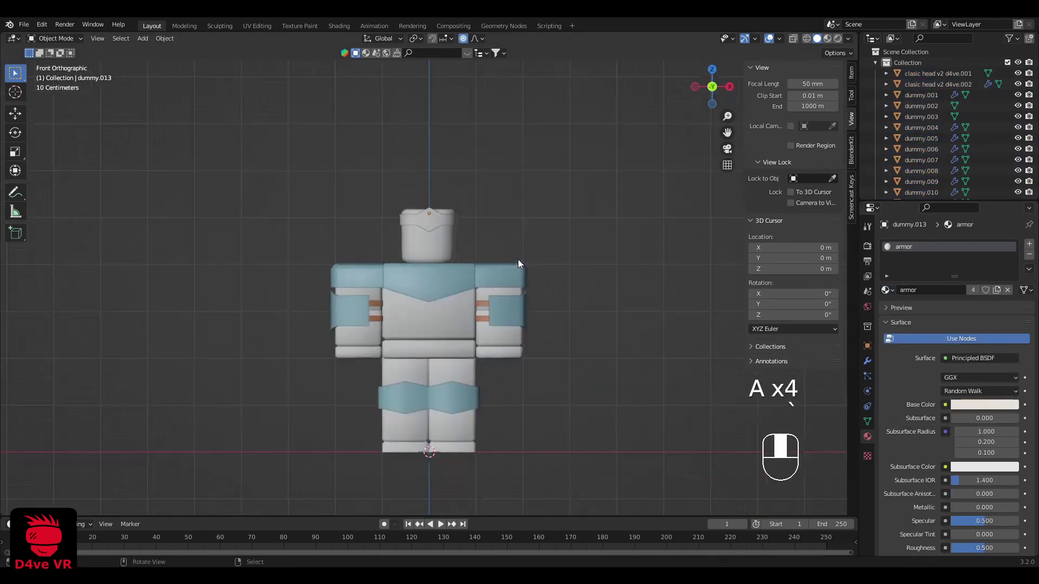
pyautogui.keyDown('shift'); pyautogui.moveTo(450, 234); pyautogui.dragTo(439, 236, button='middle'); pyautogui.keyUp('shift')
pyautogui.click(443, 225)
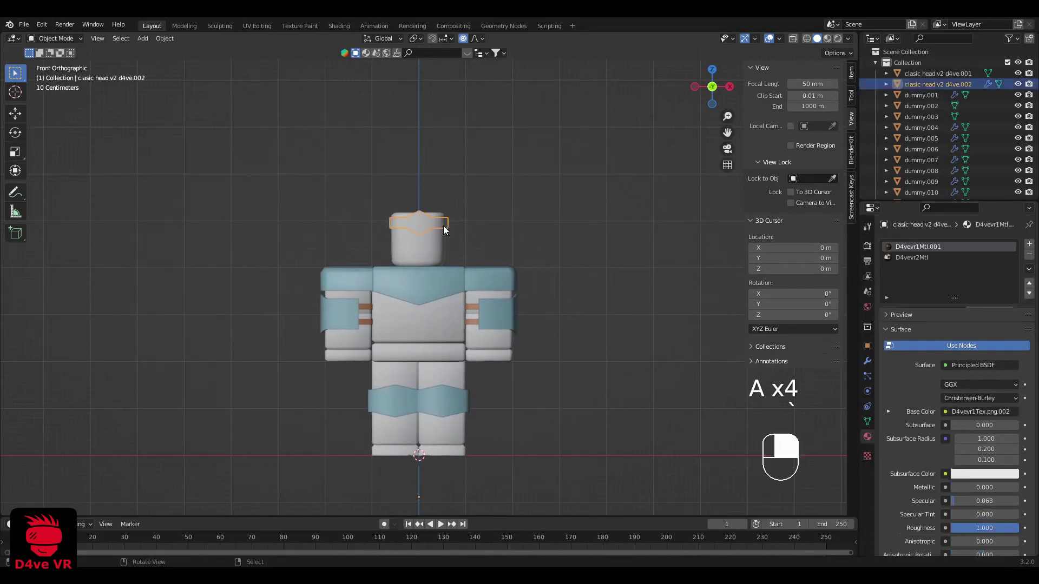
pyautogui.click(1029, 255)
pyautogui.click(888, 290)
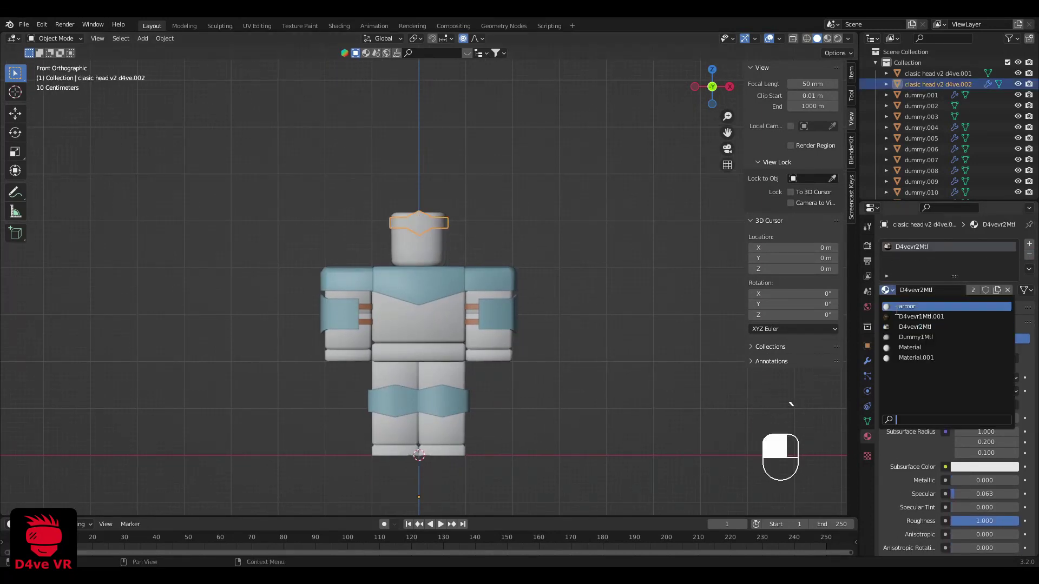
pyautogui.click(897, 309)
pyautogui.press('a')
pyautogui.press('a')
# Step: Select the arm guards and their straps and try lowering them along Z with proportional editing
pyautogui.keyDown('shift'); pyautogui.moveTo(479, 254); pyautogui.dragTo(651, 333, button='middle'); pyautogui.keyUp('shift')
pyautogui.keyDown('shift'); pyautogui.moveTo(542, 349); pyautogui.dragTo(502, 561, button='middle'); pyautogui.keyUp('shift')
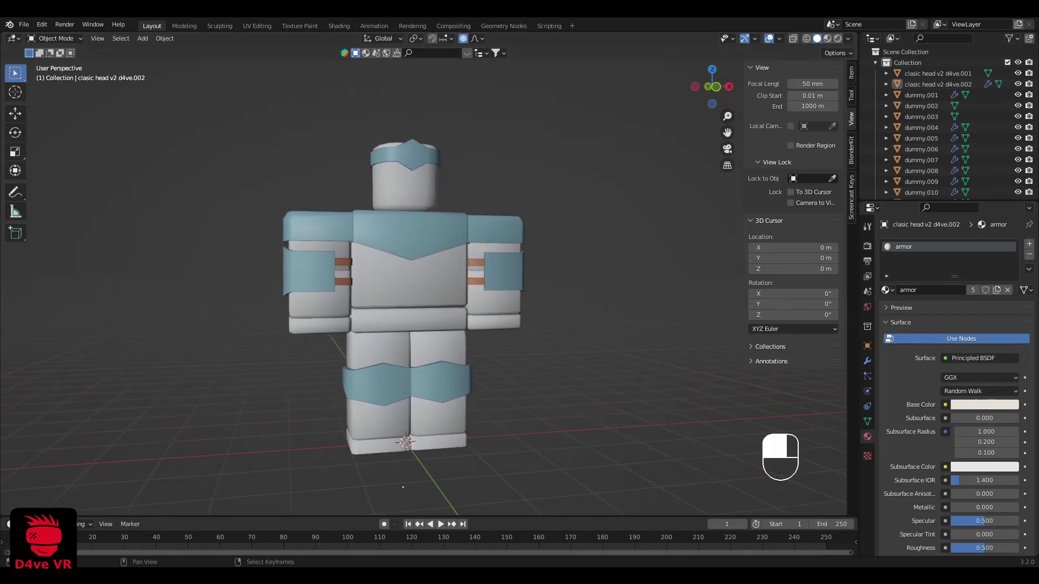
pyautogui.scroll(2, 492, 323)
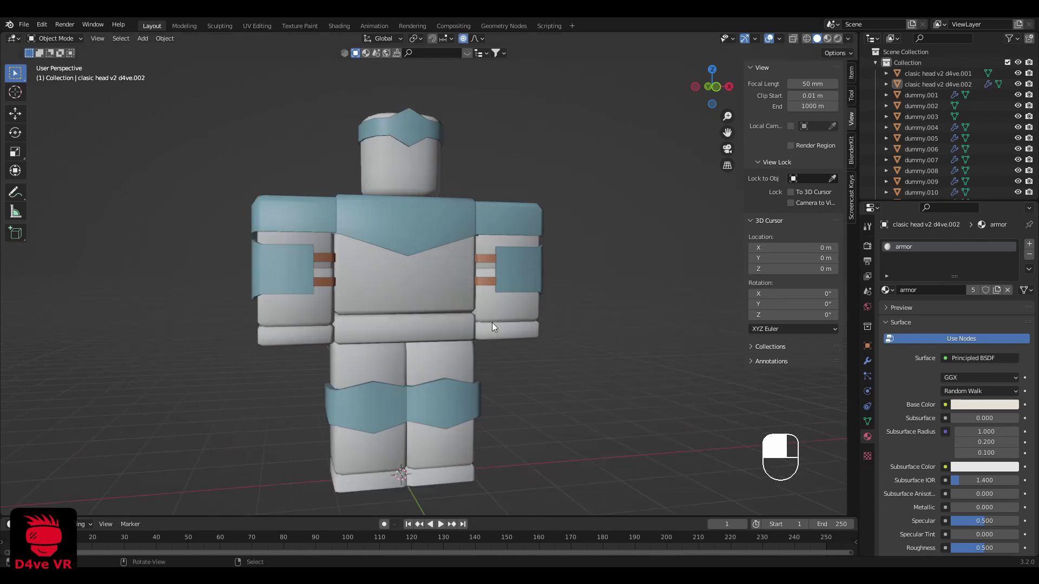
pyautogui.click(503, 252)
pyautogui.keyDown('shift'); pyautogui.click(526, 271); pyautogui.keyUp('shift')
pyautogui.moveTo(660, 318); pyautogui.dragTo(635, 304, button='middle')
pyautogui.press('g')
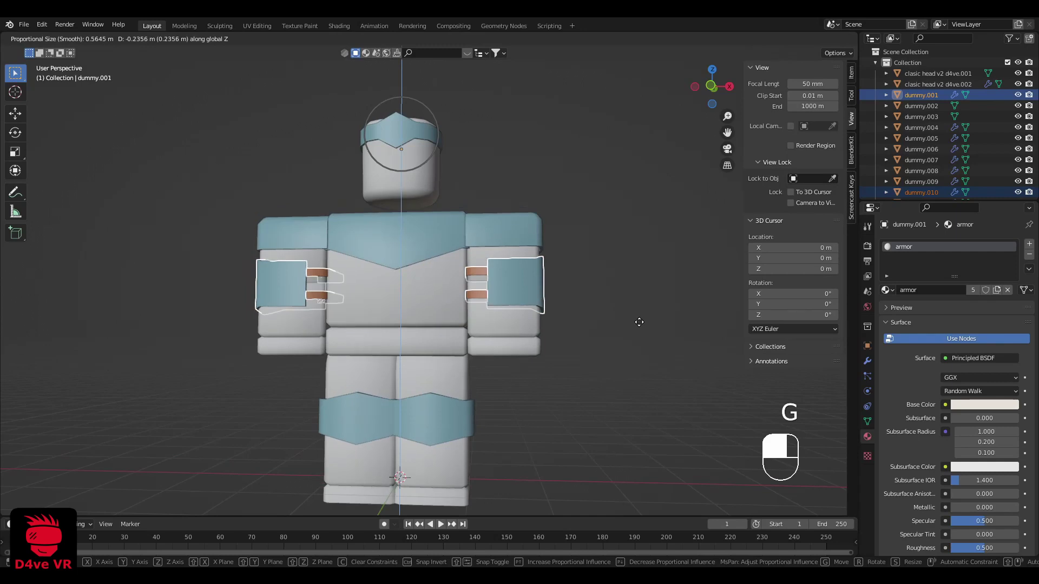
pyautogui.rightClick(639, 322)
# Step: Turn off proportional editing, lower the arm guards and straps about 0.29 m along Z, and deselect everything
pyautogui.press('o')
pyautogui.press('g')
pyautogui.press('z')
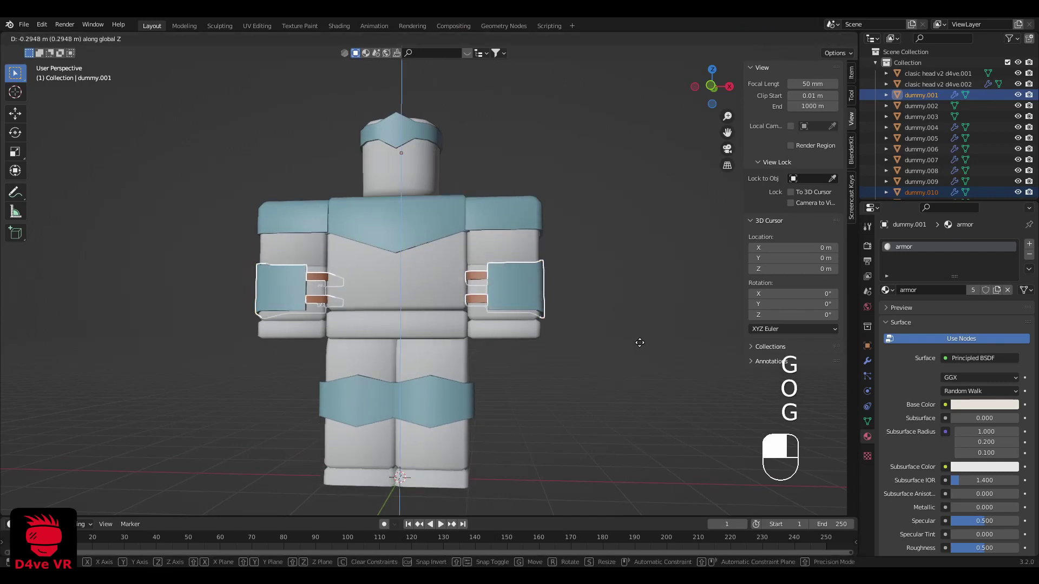
pyautogui.click(649, 342)
pyautogui.press('a')
pyautogui.press('a')
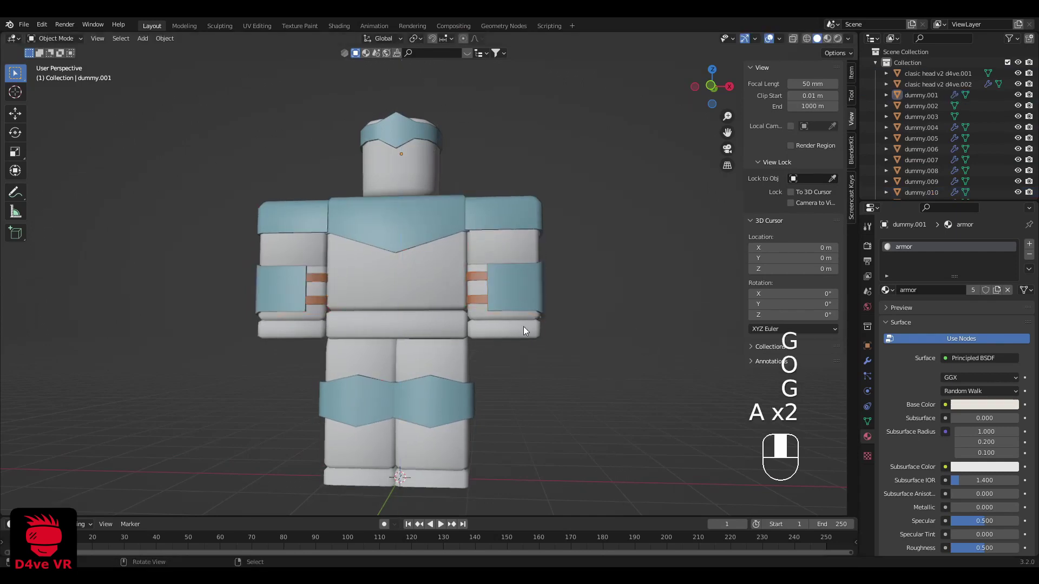
# Step: Select both arm guards together with their straps and move them down slightly on the arms
pyautogui.moveTo(529, 324); pyautogui.dragTo(568, 339, button='middle')
pyautogui.rightClick(541, 289)
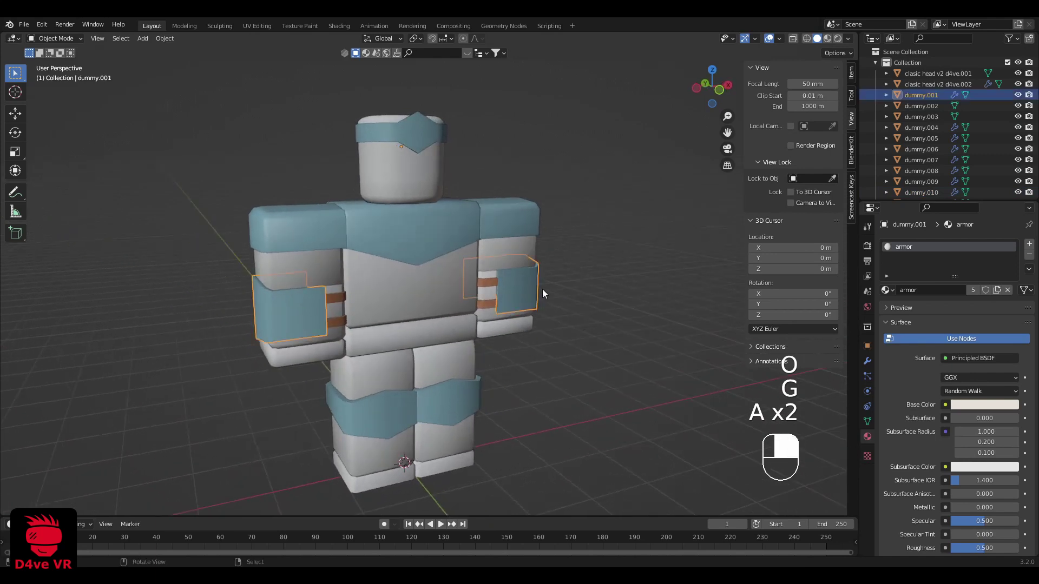
pyautogui.scroll(2, 542, 289)
pyautogui.moveTo(542, 288); pyautogui.dragTo(521, 277, button='middle')
pyautogui.keyDown('shift'); pyautogui.click(511, 281); pyautogui.keyUp('shift')
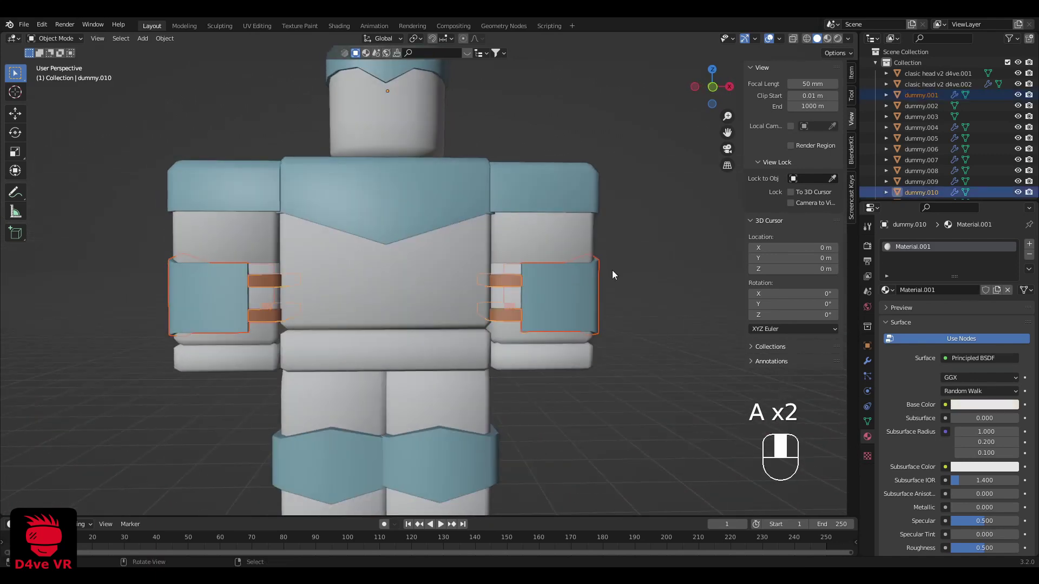
pyautogui.press('g')
pyautogui.click(608, 275)
# Step: Scale the whole arm guard mesh down along Z in front view to make both guards slightly shorter, and deselect everything
pyautogui.rightClick(606, 280)
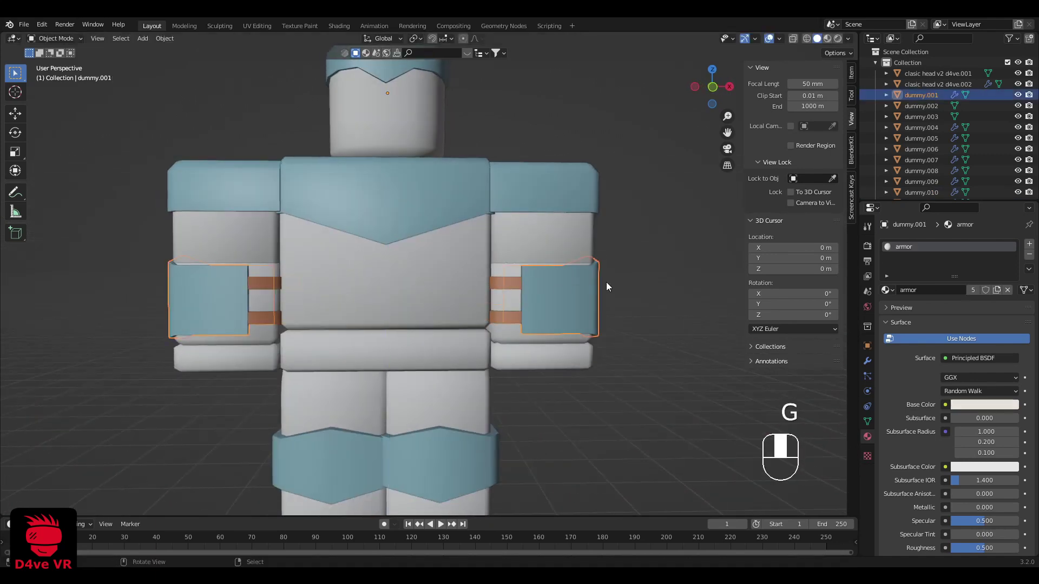
pyautogui.press('Tab')
pyautogui.press('`')
pyautogui.scroll(2, 639, 272)
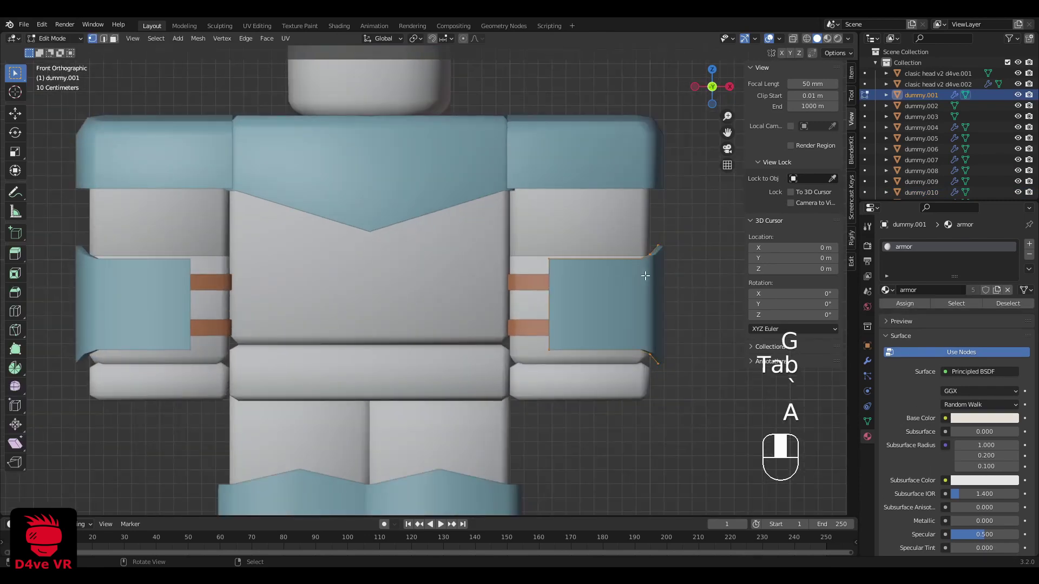
pyautogui.press('s')
pyautogui.press('z')
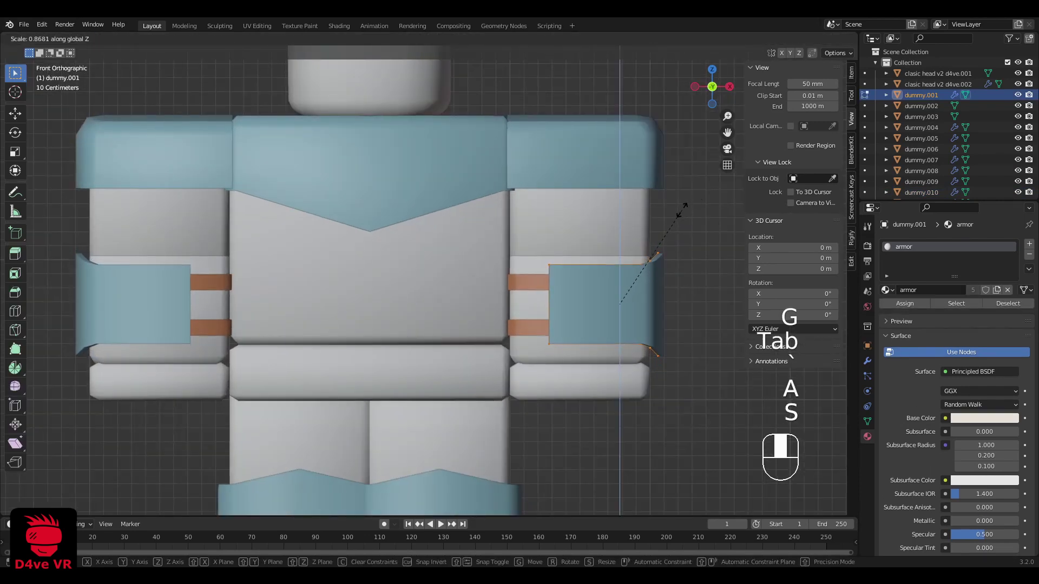
pyautogui.click(677, 214)
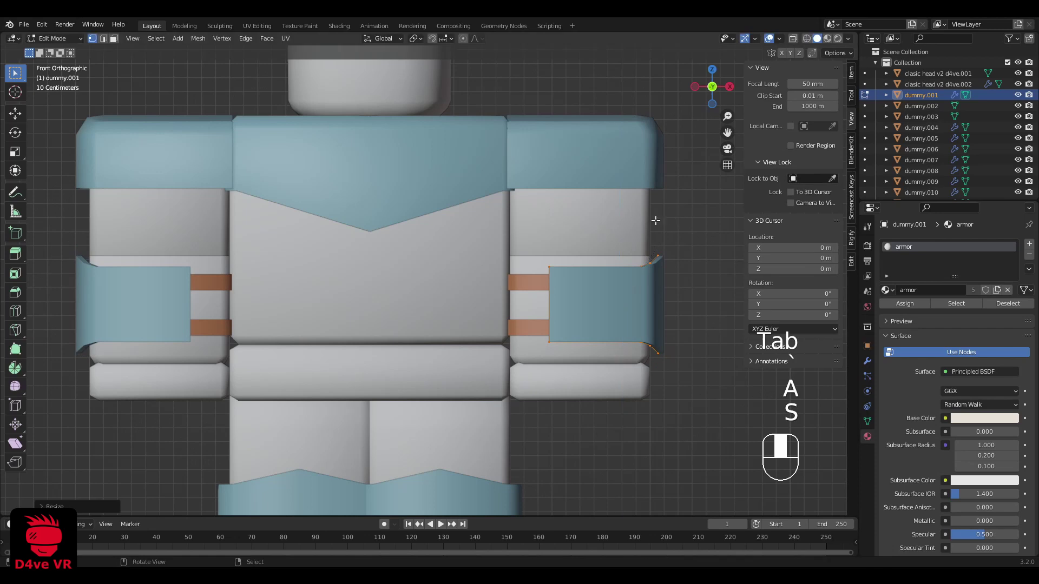
pyautogui.press('Tab')
pyautogui.press('a')
pyautogui.press('a')
pyautogui.scroll(-1, 534, 284)
pyautogui.scroll(-1, 532, 283)
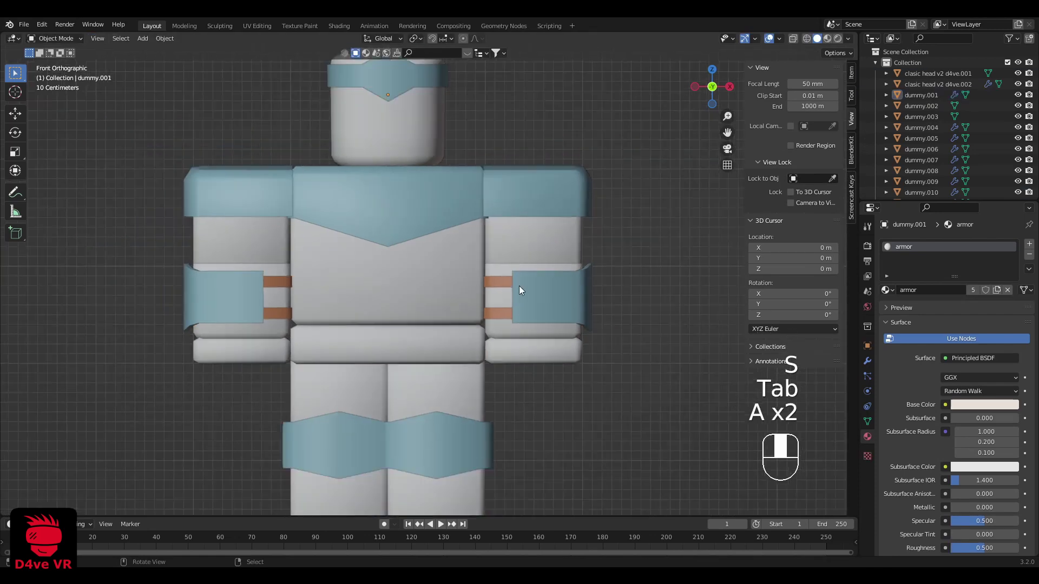
# Step: Scale the entire arm strap mesh along Z to about 0.86 and deselect everything
pyautogui.click(502, 286)
pyautogui.press('Tab')
pyautogui.scroll(2, 502, 285)
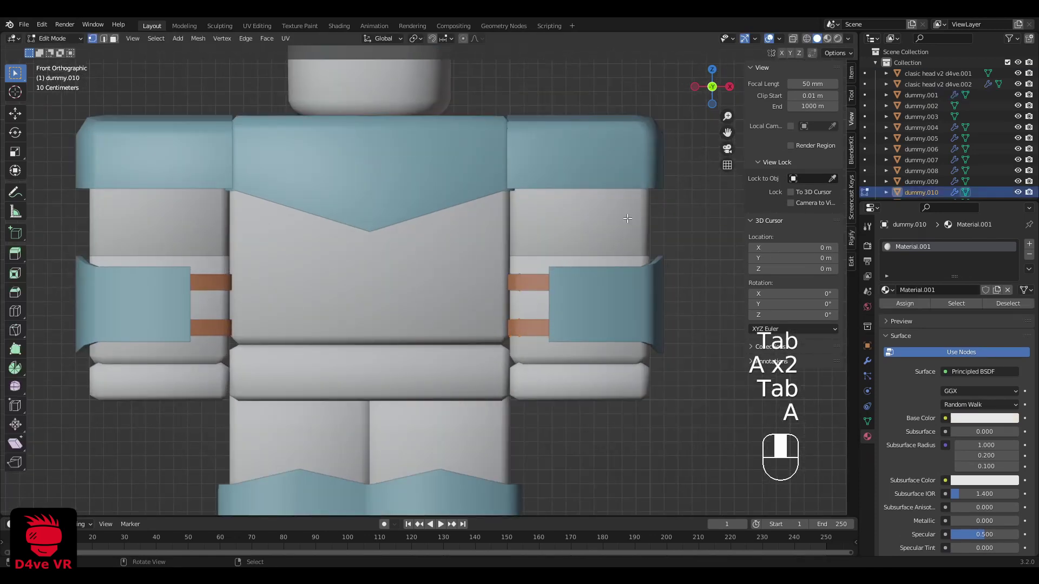
pyautogui.press('s')
pyautogui.press('z')
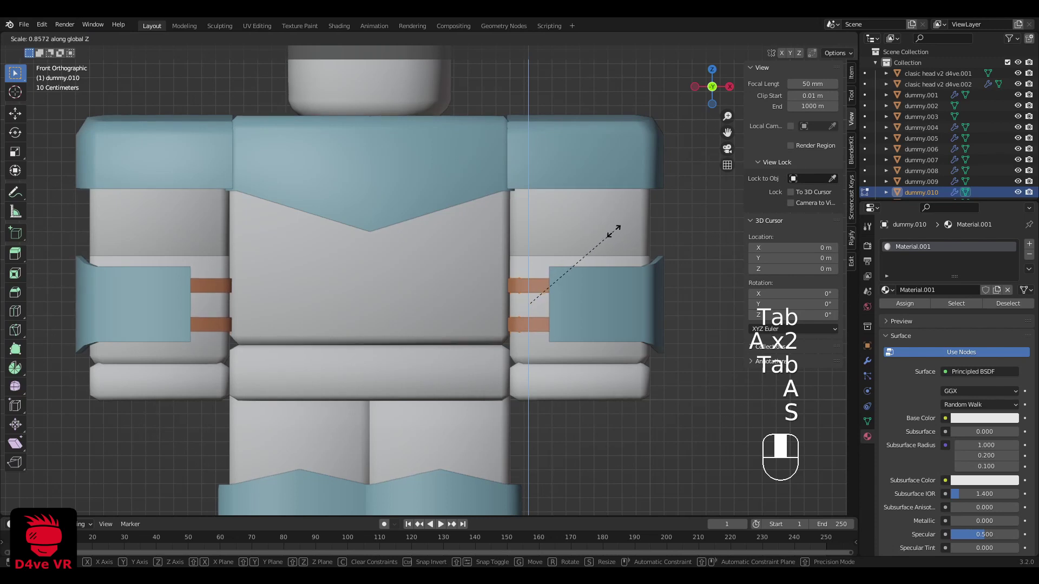
pyautogui.click(619, 229)
pyautogui.press('Tab')
pyautogui.scroll(-3, 526, 248)
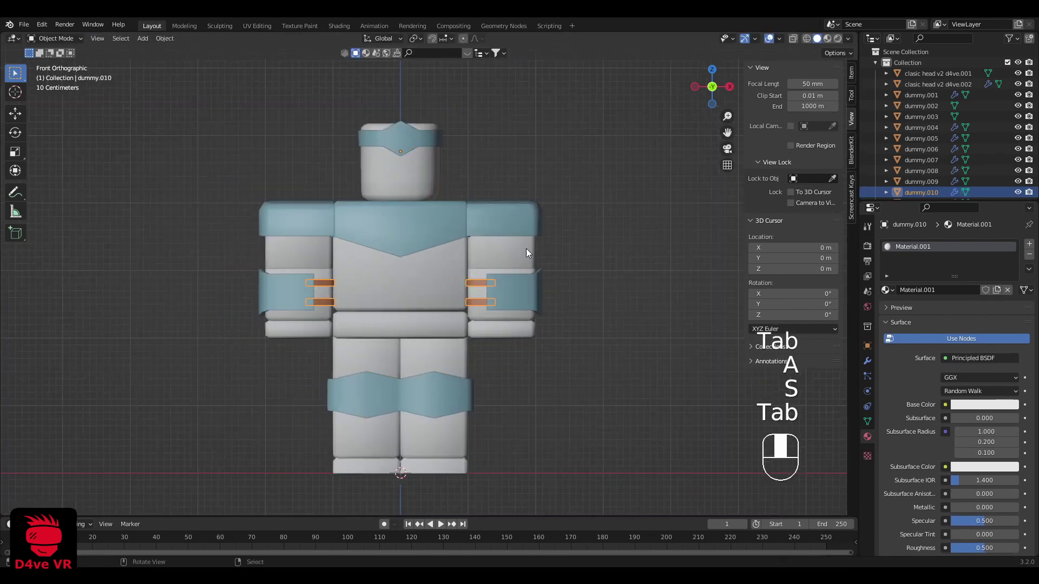
pyautogui.press('a')
pyautogui.press('a')
pyautogui.moveTo(521, 248); pyautogui.dragTo(544, 249, button='middle')
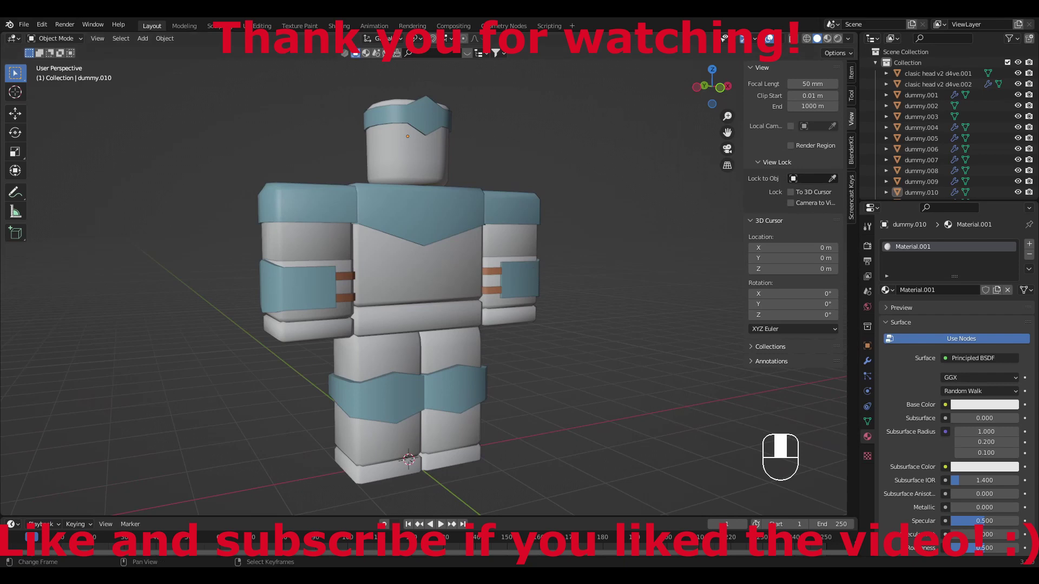